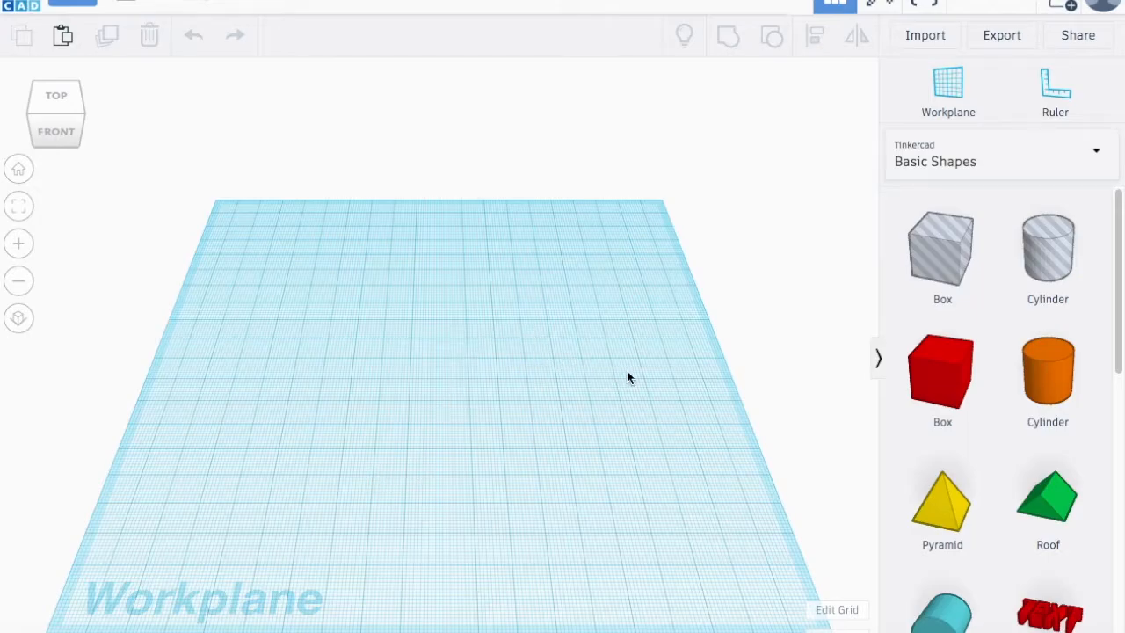
Place a solid cylinder on the workplane and set its base to 70 mm by 70 mm.
{"action": "left_click_drag", "start_coordinate": [1049, 384], "coordinate": [447, 375]}
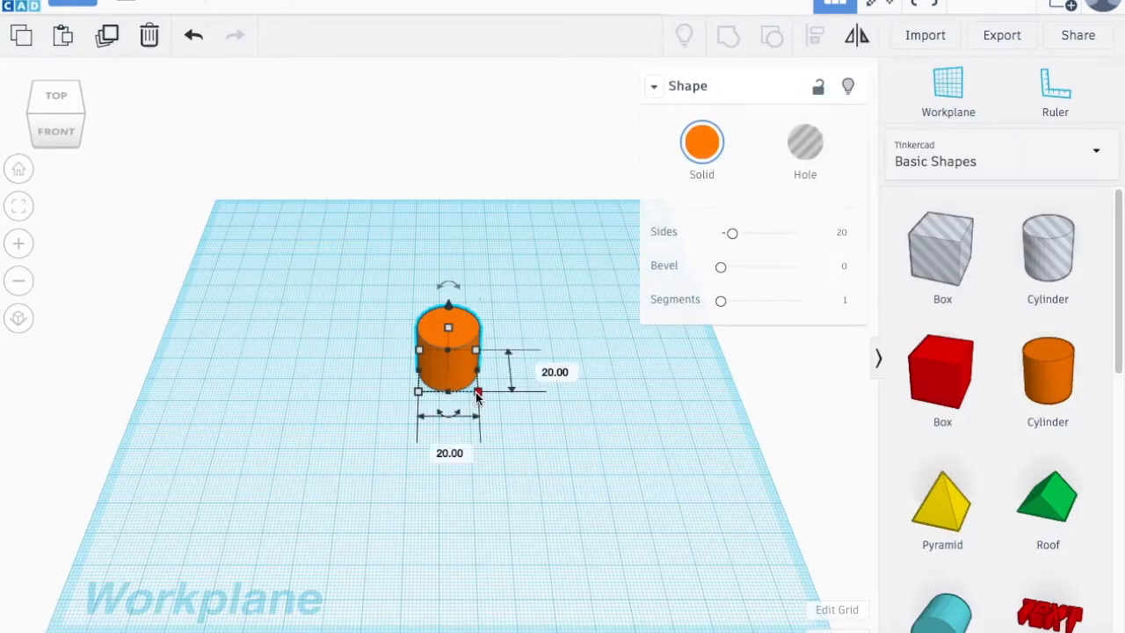
{"action": "left_click", "coordinate": [550, 372]}
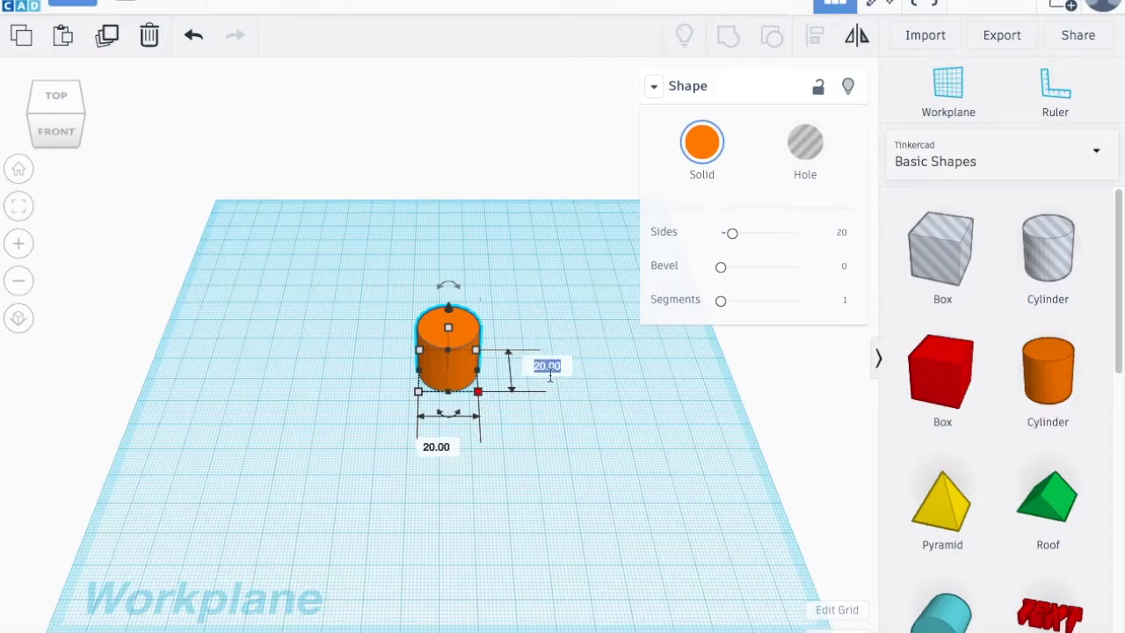
{"action": "type", "text": "70"}
{"action": "key", "text": "Return"}
{"action": "left_click", "coordinate": [436, 584]}
{"action": "type", "text": "7"}
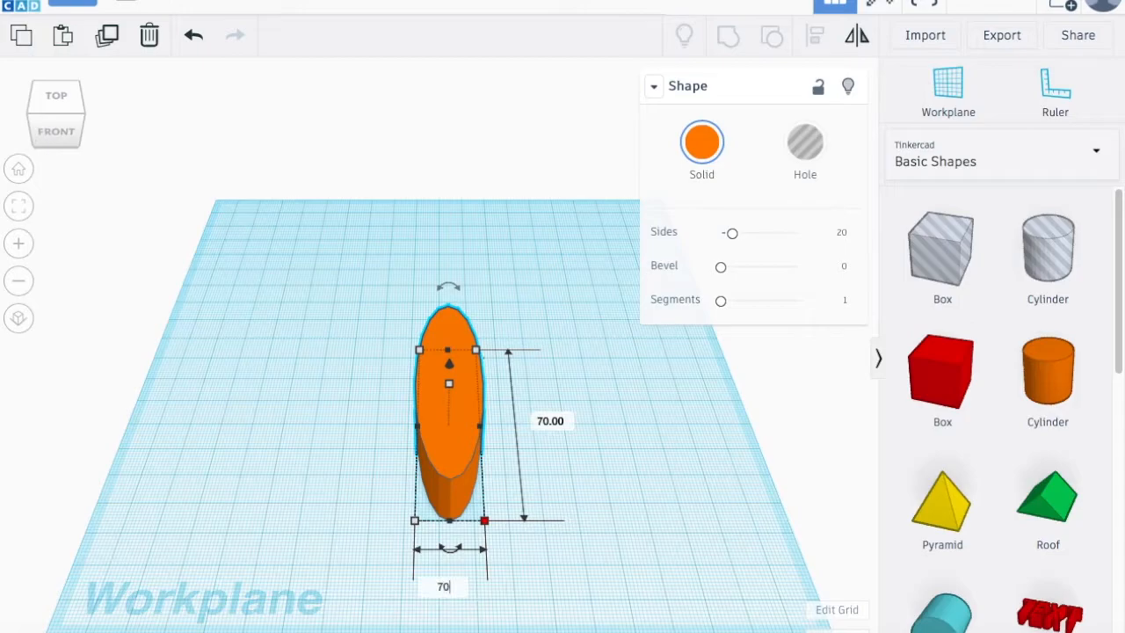
{"action": "key", "text": "Return"}
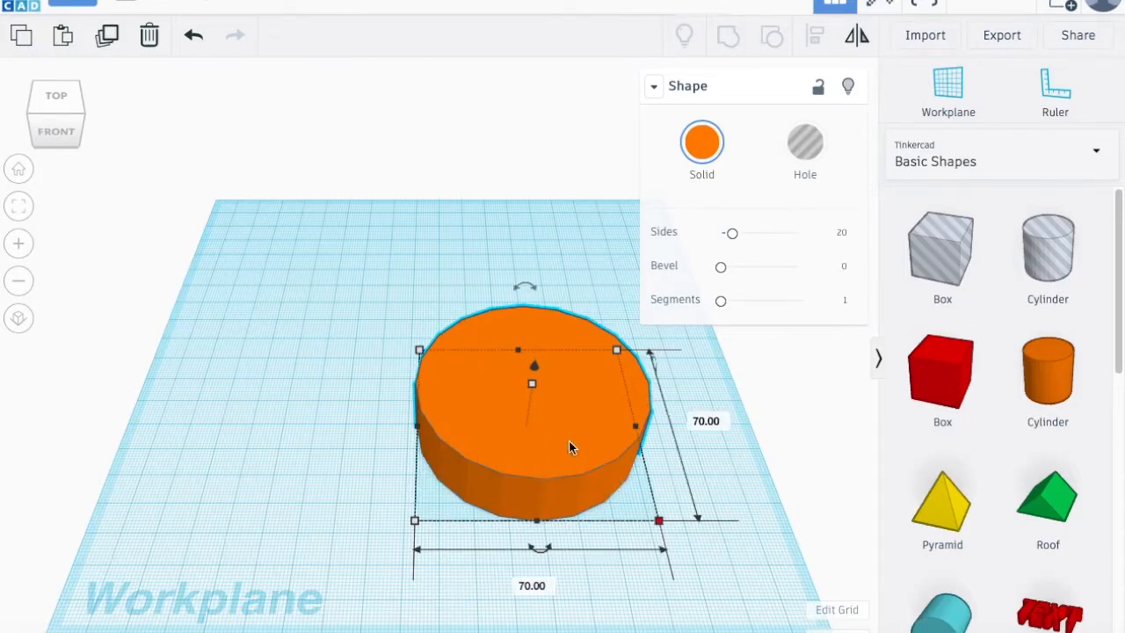
Move the cylinder to the middle of the workplane and set its height to 140 mm.
{"action": "left_click_drag", "start_coordinate": [568, 447], "coordinate": [481, 397]}
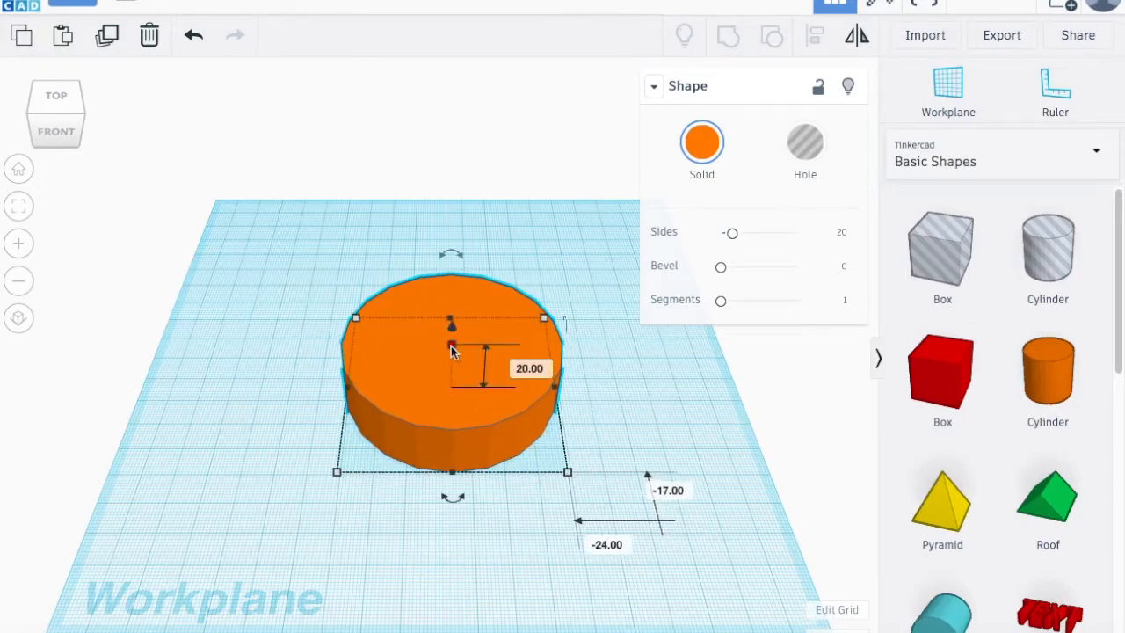
{"action": "right_click_drag", "start_coordinate": [542, 414], "coordinate": [504, 375]}
{"action": "scroll", "coordinate": [448, 333], "scroll_direction": "down", "scroll_amount": 3}
{"action": "scroll", "coordinate": [445, 328], "scroll_direction": "up", "scroll_amount": 6}
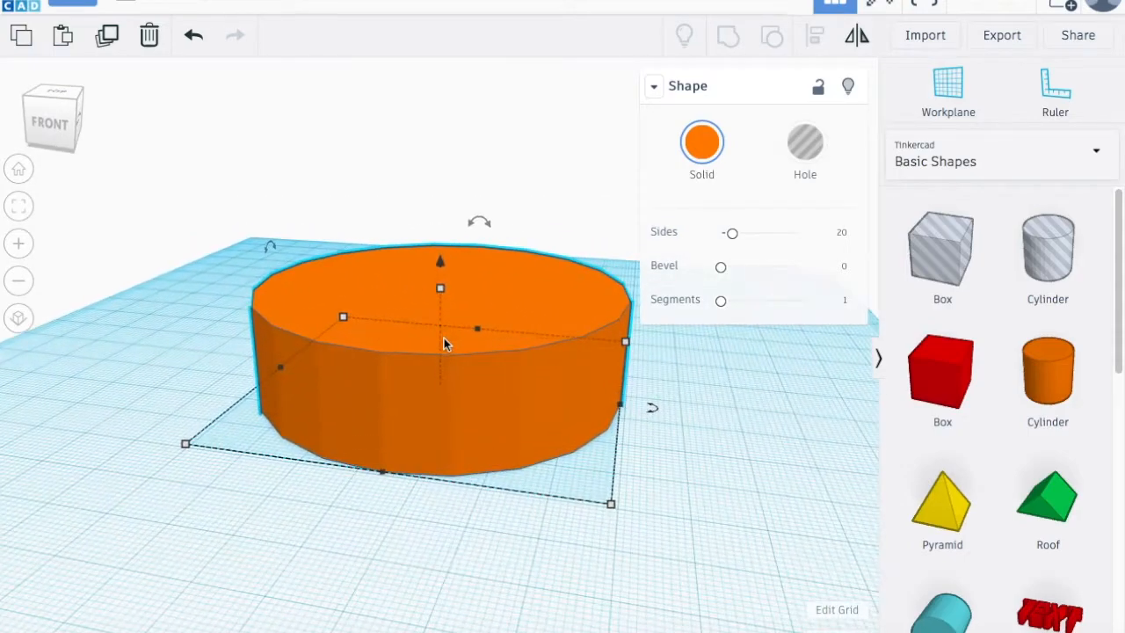
{"action": "scroll", "coordinate": [443, 338], "scroll_direction": "down", "scroll_amount": 2}
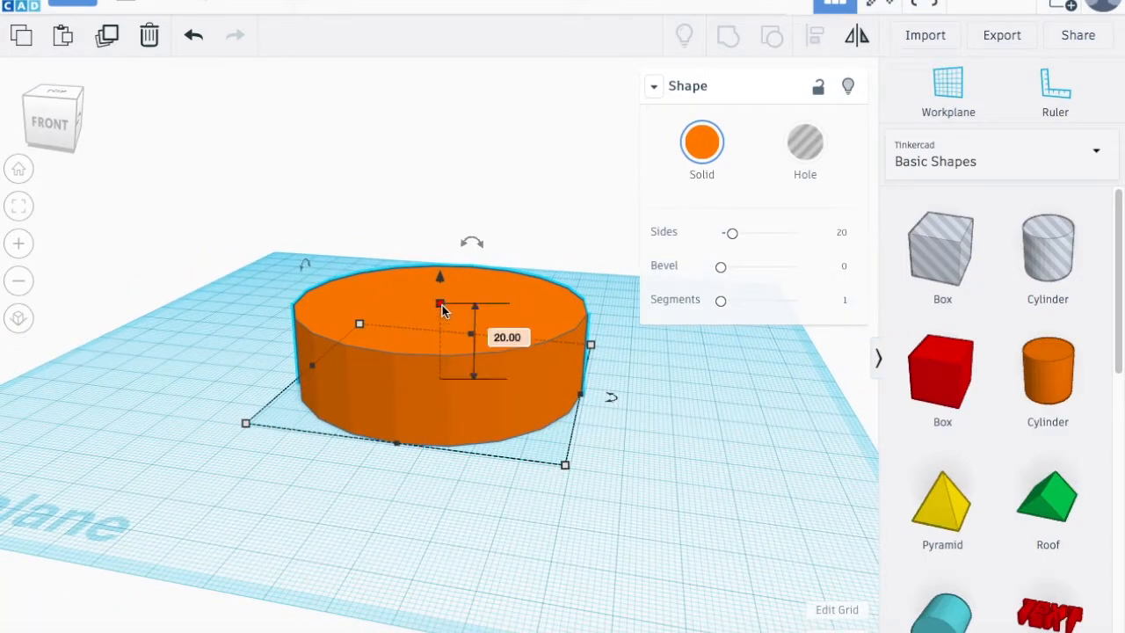
{"action": "left_click", "coordinate": [519, 342]}
{"action": "type", "text": "1"}
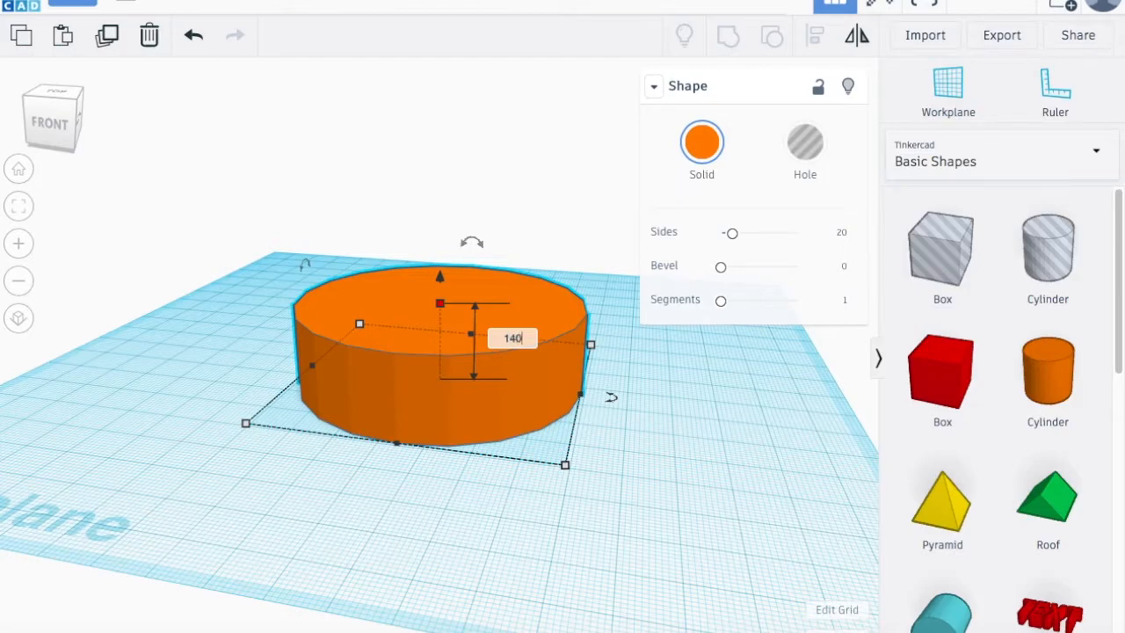
{"action": "type", "text": "40"}
{"action": "key", "text": "Return"}
{"action": "scroll", "coordinate": [522, 413], "scroll_direction": "down", "scroll_amount": 5}
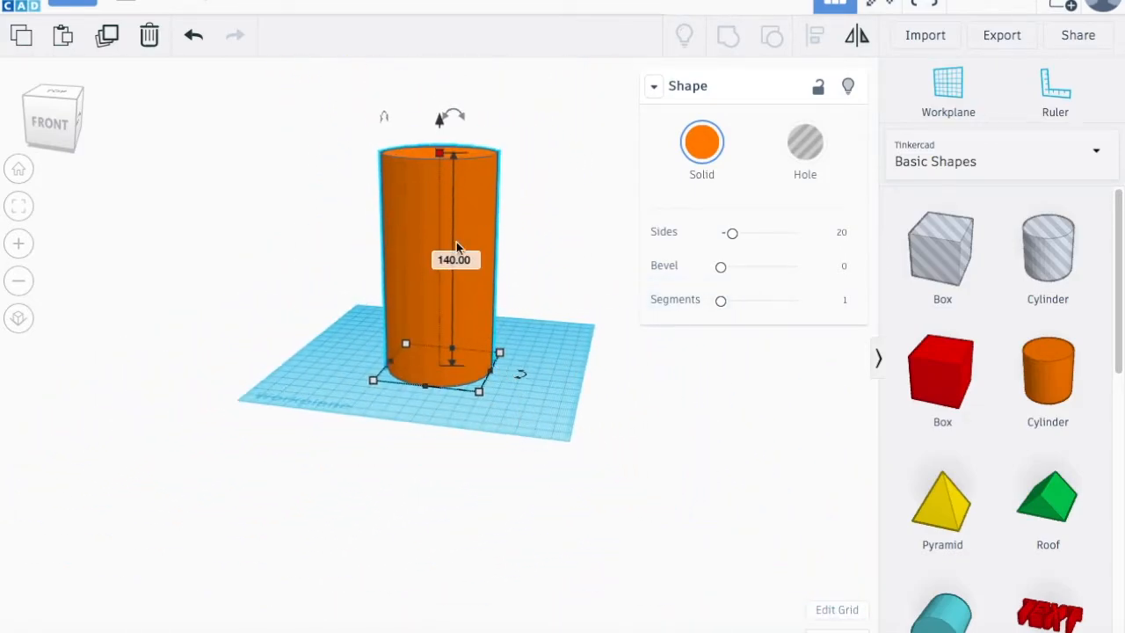
{"action": "mouse_move", "coordinate": [511, 243]}
{"action": "right_mouse_down"}
{"action": "mouse_move", "coordinate": [542, 241]}
{"action": "mouse_move", "coordinate": [497, 240]}
{"action": "right_mouse_up"}
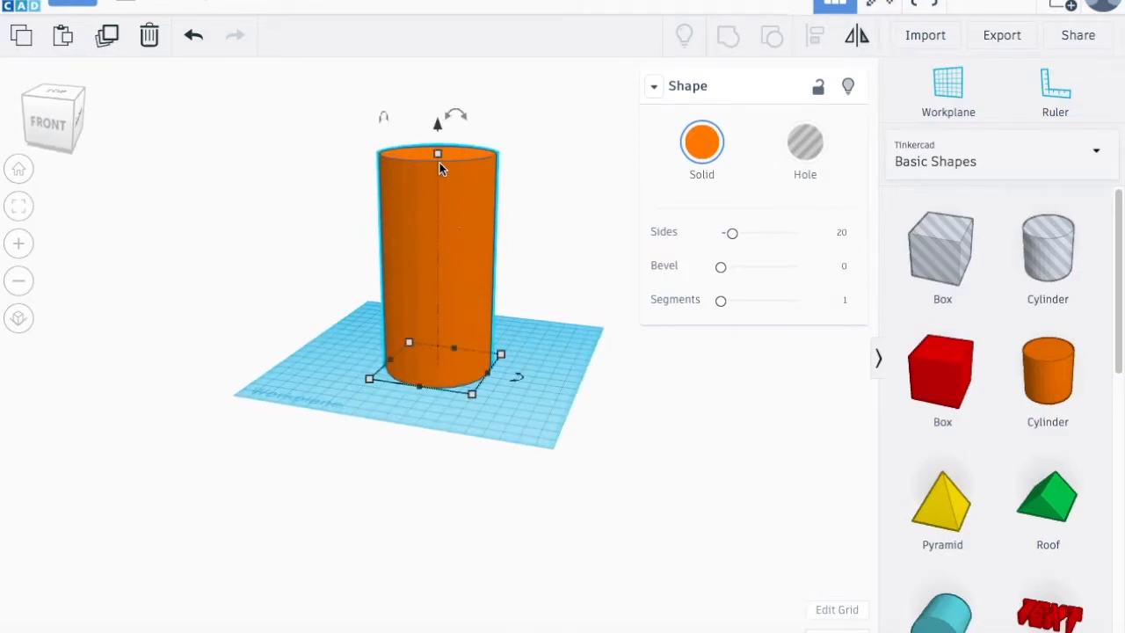
{"action": "mouse_move", "coordinate": [439, 154]}
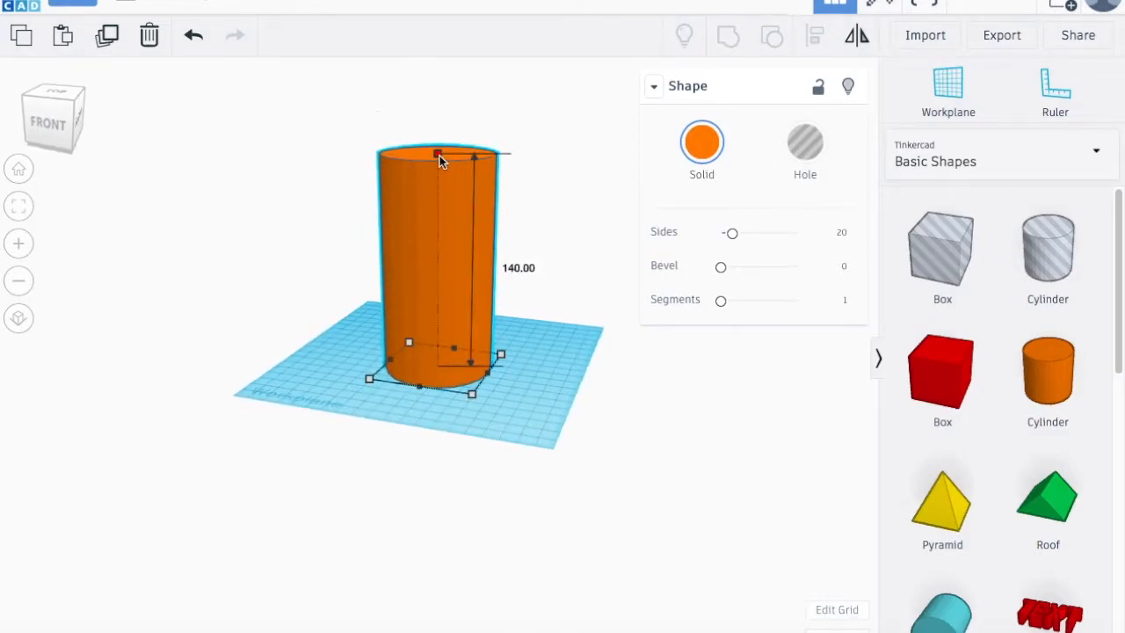
{"action": "left_click", "coordinate": [517, 268]}
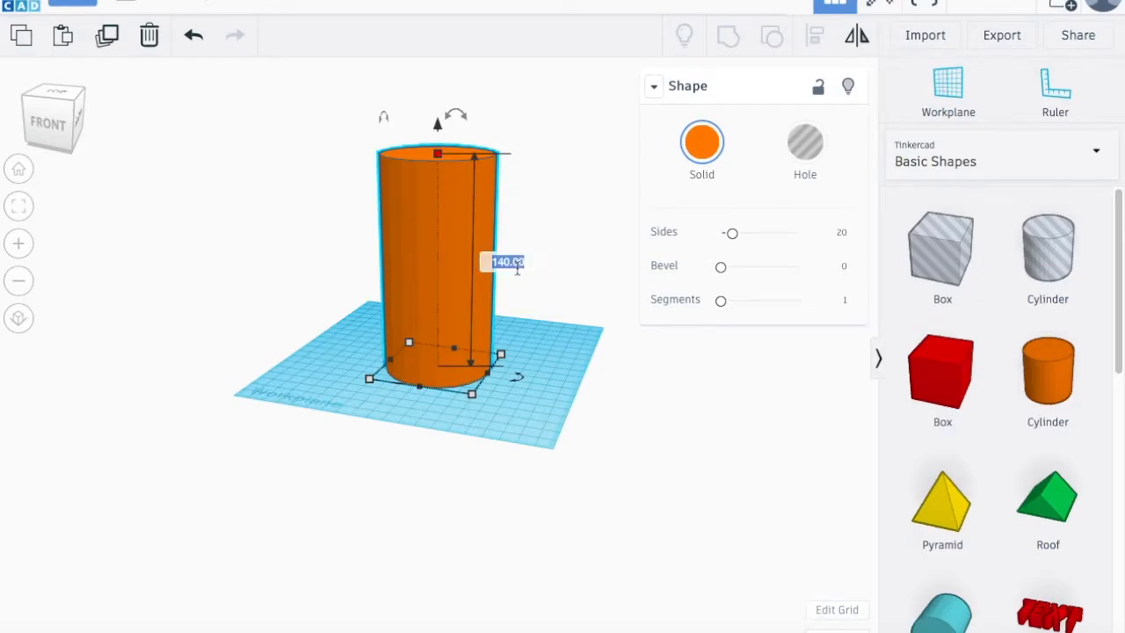
{"action": "left_click", "coordinate": [548, 317]}
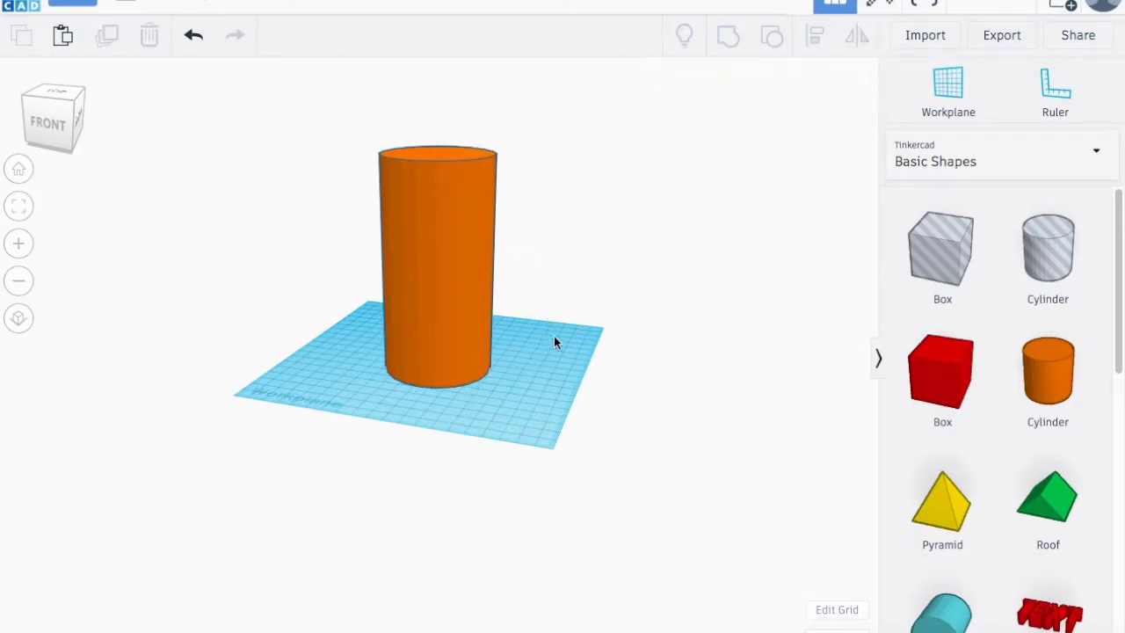
Add a roof shape on the workplane beside the cylinder and set its height to 50 mm.
{"action": "left_click_drag", "start_coordinate": [1019, 497], "coordinate": [688, 431]}
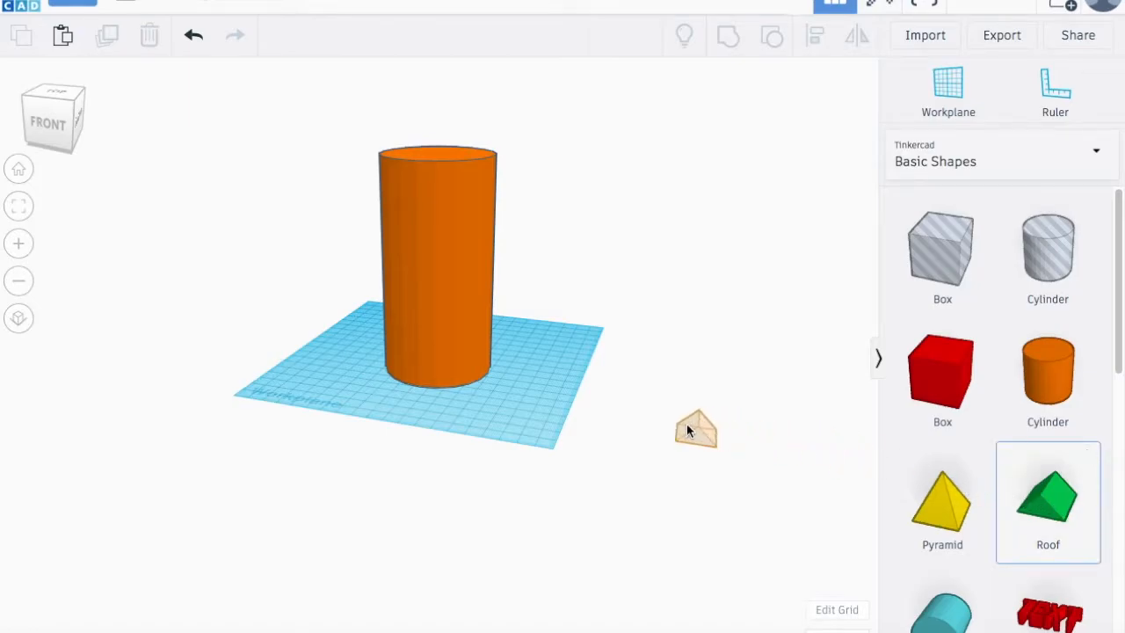
{"action": "left_click_drag", "start_coordinate": [548, 394], "coordinate": [547, 393]}
{"action": "scroll", "coordinate": [502, 357], "scroll_direction": "down", "scroll_amount": 2}
{"action": "scroll", "coordinate": [502, 357], "scroll_direction": "up", "scroll_amount": 4}
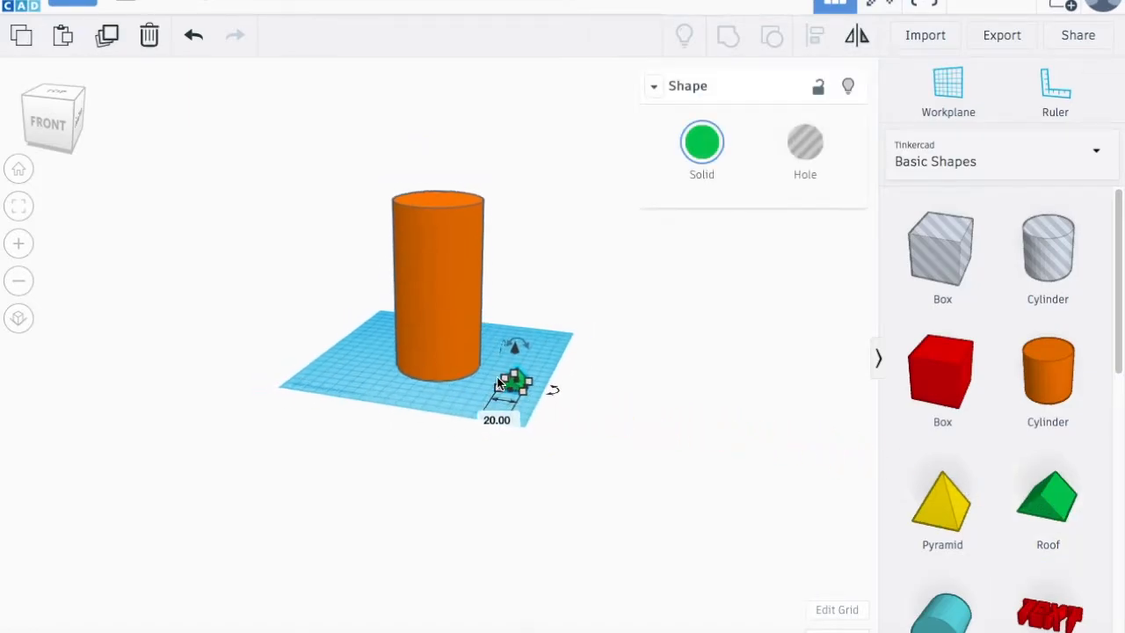
{"action": "scroll", "coordinate": [502, 357], "scroll_direction": "up", "scroll_amount": 3}
{"action": "scroll", "coordinate": [511, 394], "scroll_direction": "down", "scroll_amount": 2}
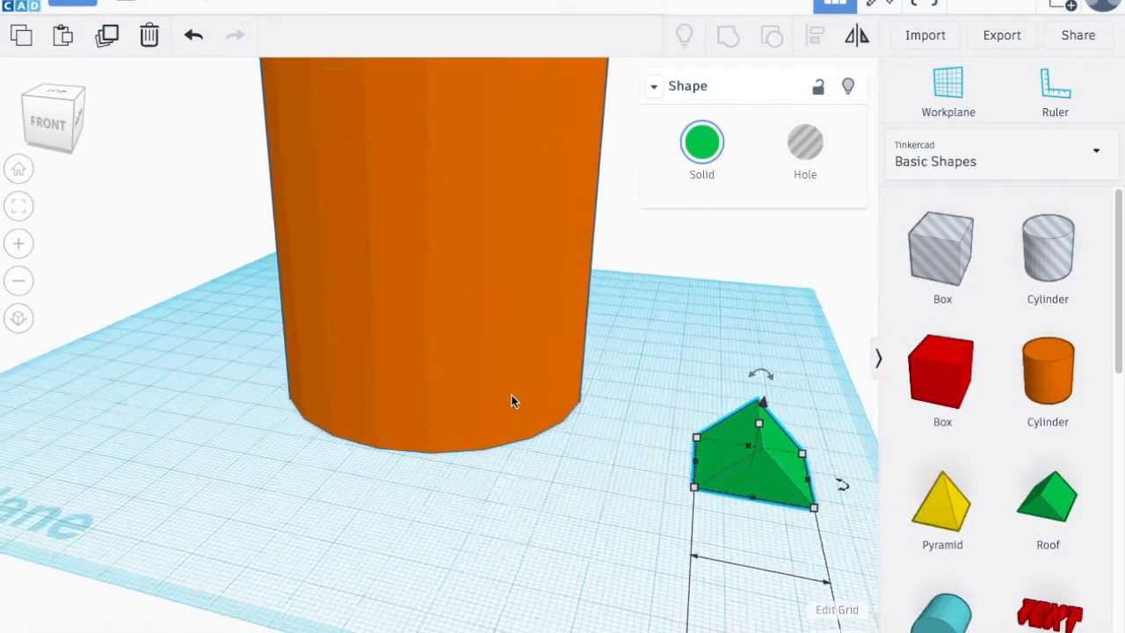
{"action": "scroll", "coordinate": [512, 394], "scroll_direction": "down", "scroll_amount": 3}
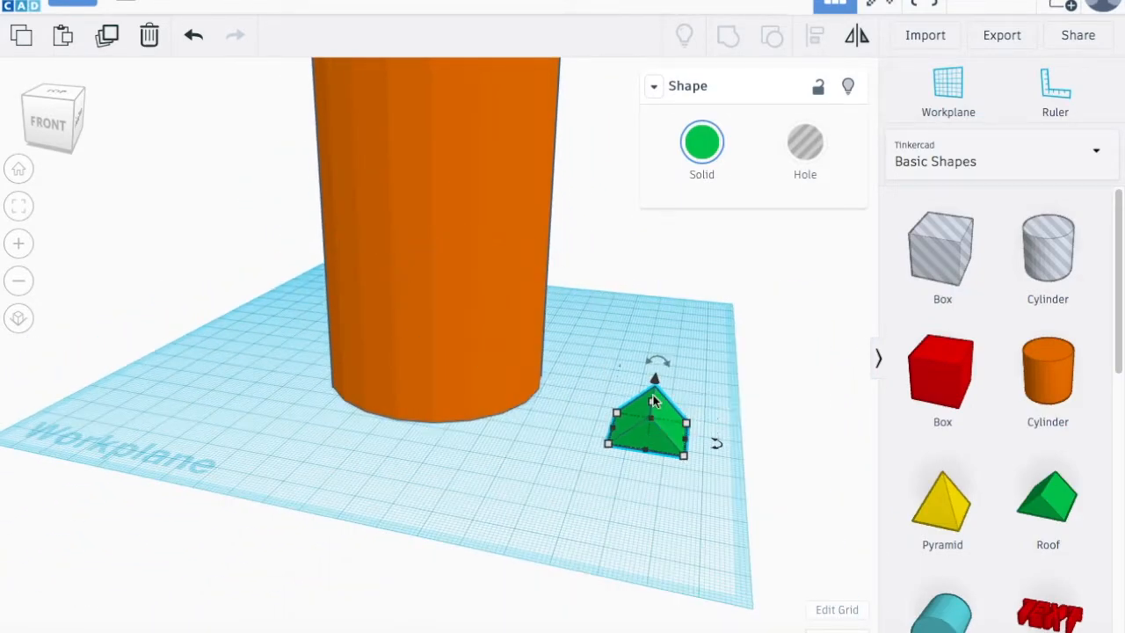
{"action": "left_click_drag", "start_coordinate": [656, 403], "coordinate": [666, 291]}
{"action": "left_click", "coordinate": [727, 359]}
{"action": "type", "text": "50"}
{"action": "key", "text": "Return"}
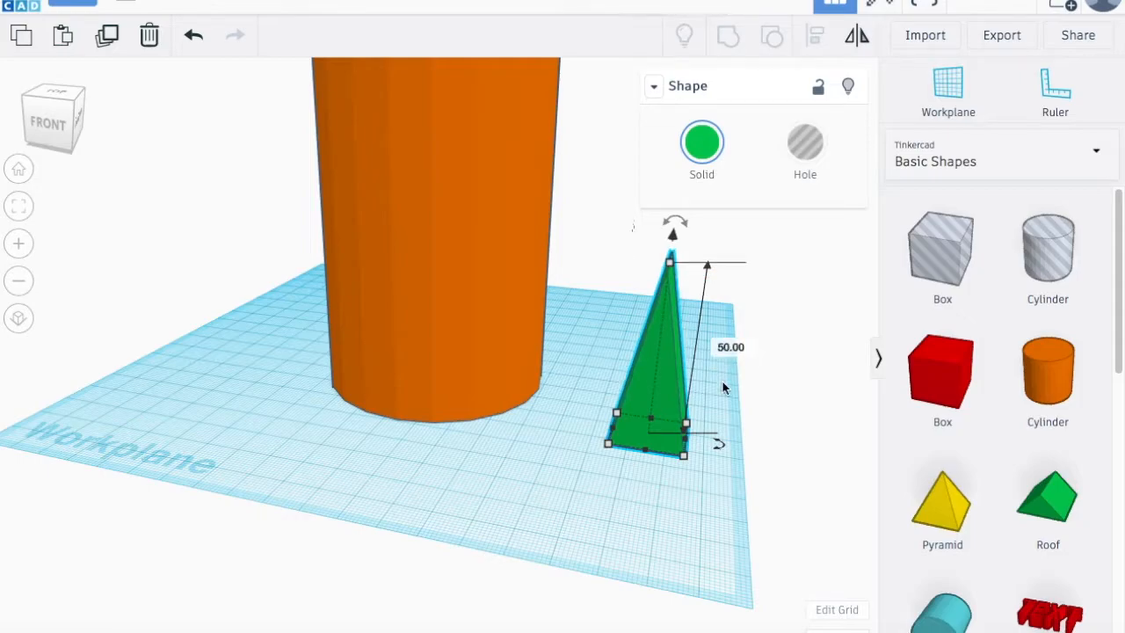
Resize the roof shape's base to 5 mm thick and 40 mm long to form a thin fin.
{"action": "right_click_drag", "start_coordinate": [728, 510], "coordinate": [547, 489]}
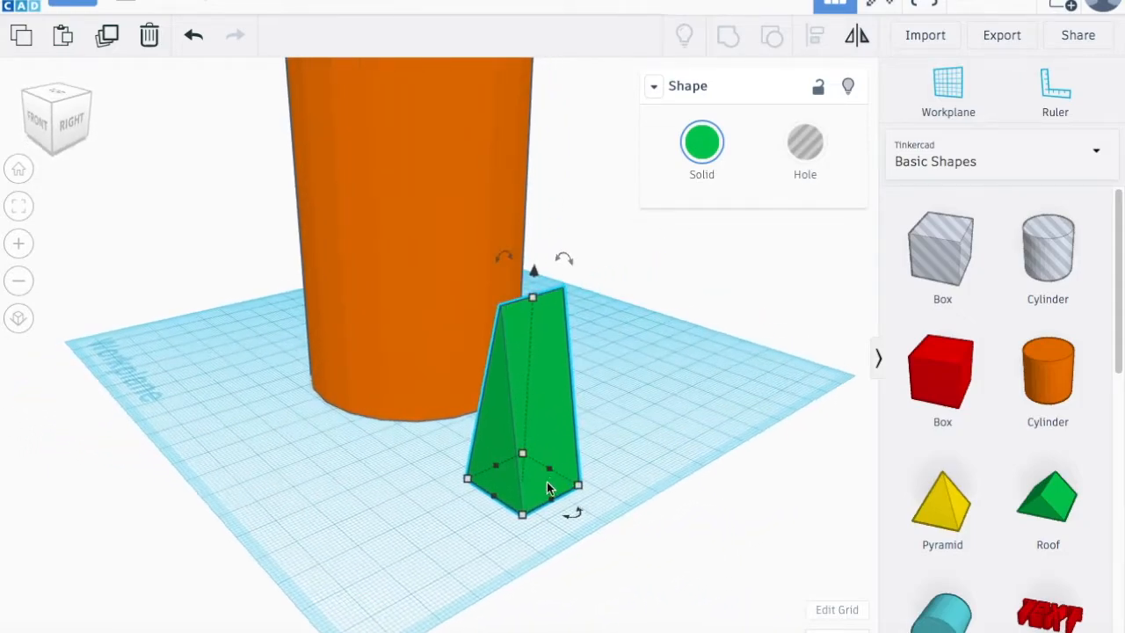
{"action": "left_click_drag", "start_coordinate": [526, 515], "coordinate": [569, 508]}
{"action": "left_click", "coordinate": [628, 528]}
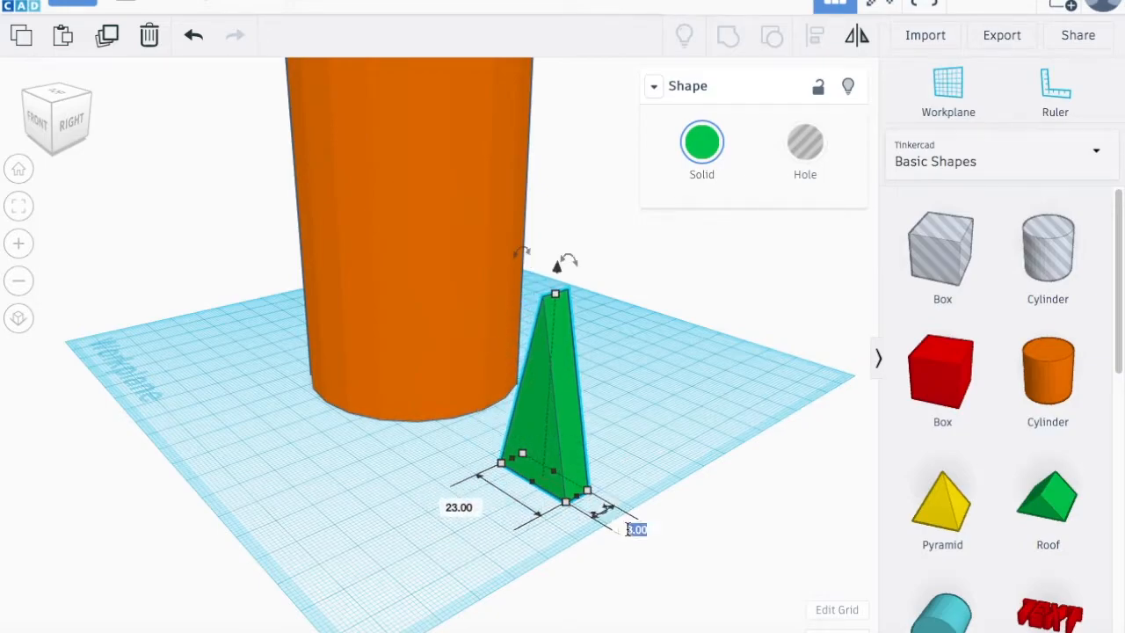
{"action": "type", "text": "5"}
{"action": "key", "text": "Return"}
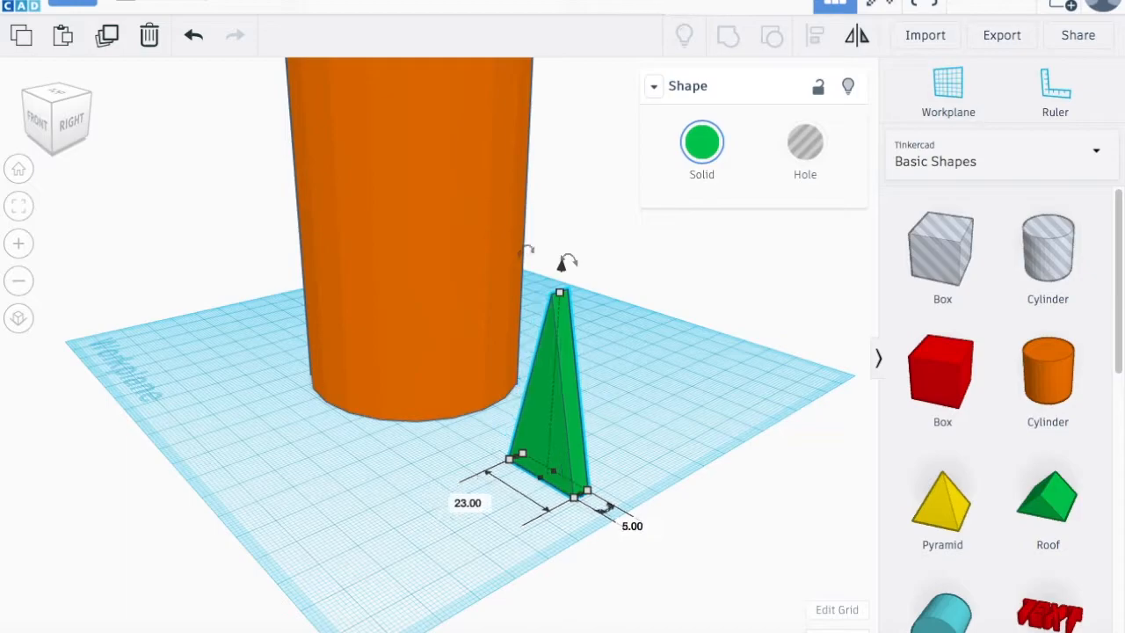
{"action": "left_click", "coordinate": [473, 503]}
{"action": "type", "text": "40"}
{"action": "key", "text": "Return"}
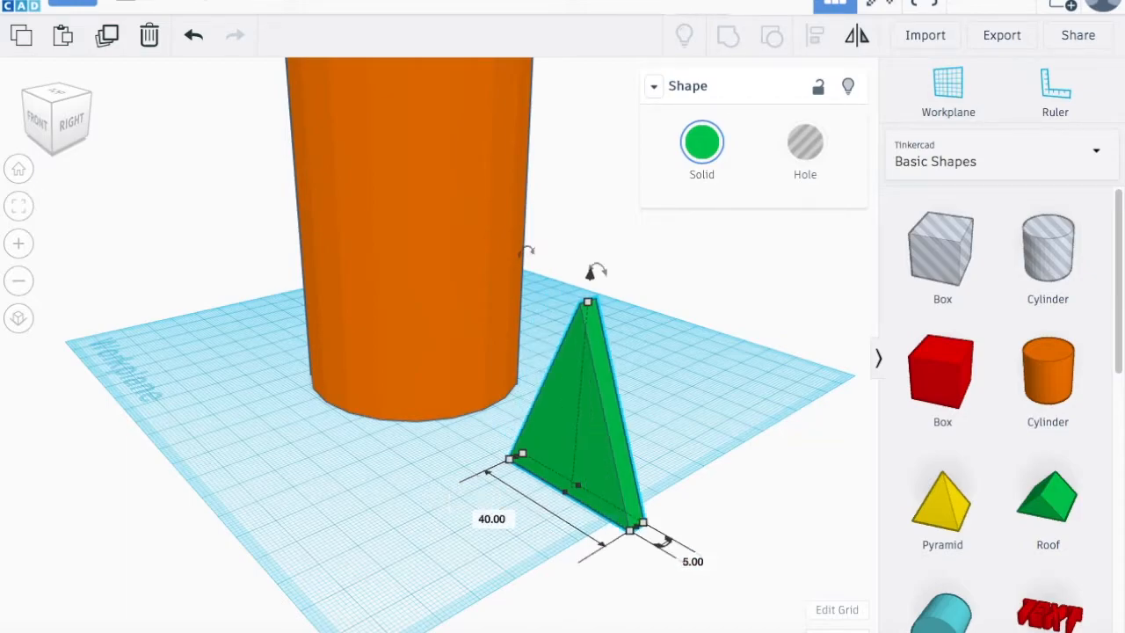
Move the fin partly into the right side of the cylinder's base, centred on the cylinder.
{"action": "scroll", "coordinate": [442, 500], "scroll_direction": "down", "scroll_amount": 3}
{"action": "right_click_drag", "start_coordinate": [441, 500], "coordinate": [459, 527]}
{"action": "left_click", "coordinate": [474, 514]}
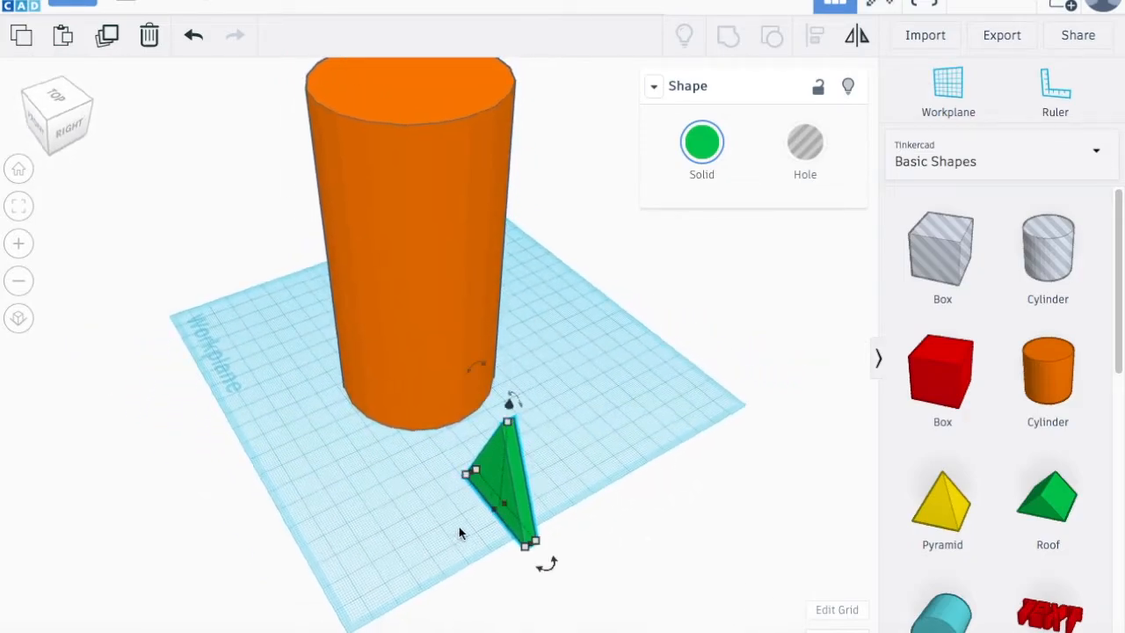
{"action": "left_click_drag", "start_coordinate": [503, 482], "coordinate": [472, 396]}
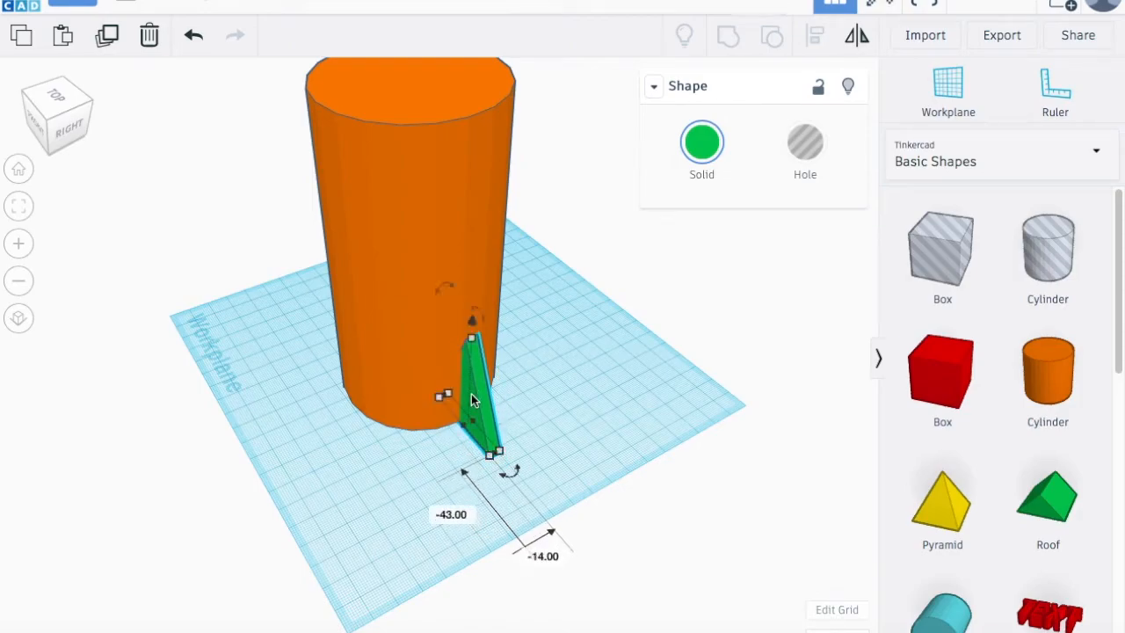
{"action": "right_click_drag", "start_coordinate": [416, 490], "coordinate": [577, 539]}
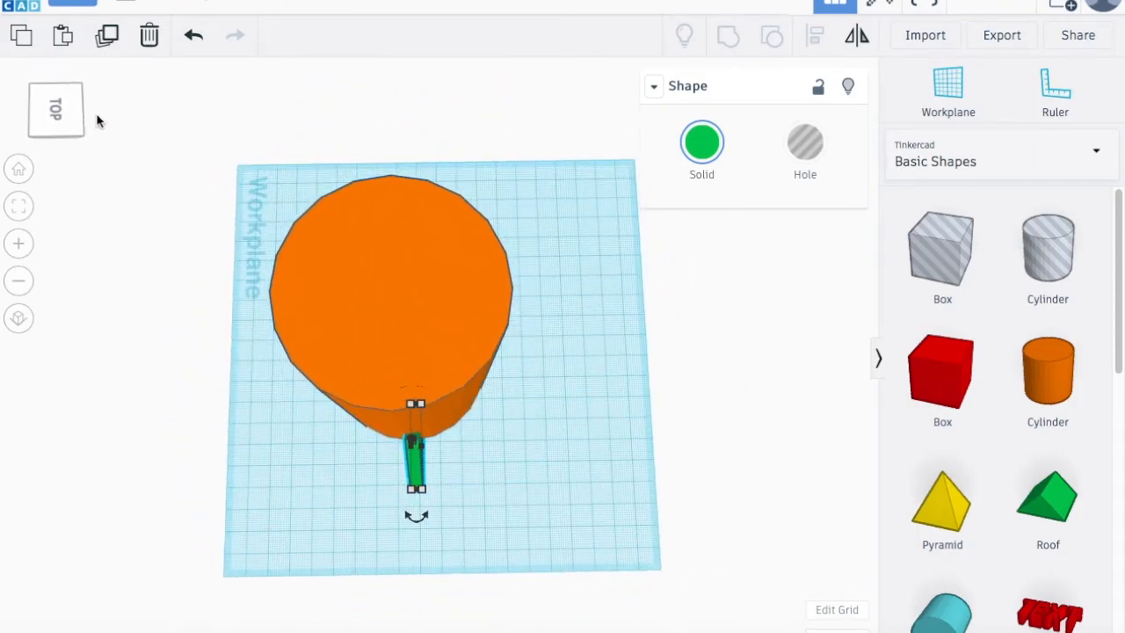
{"action": "left_click", "coordinate": [56, 113]}
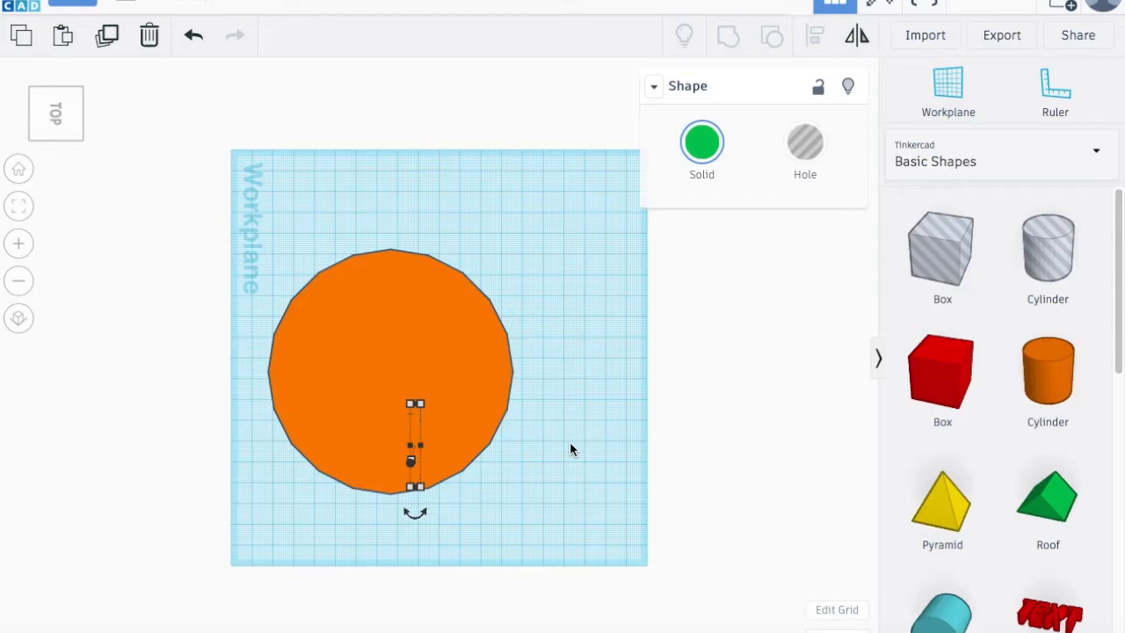
{"action": "middle_click_drag", "start_coordinate": [570, 446], "coordinate": [617, 342]}
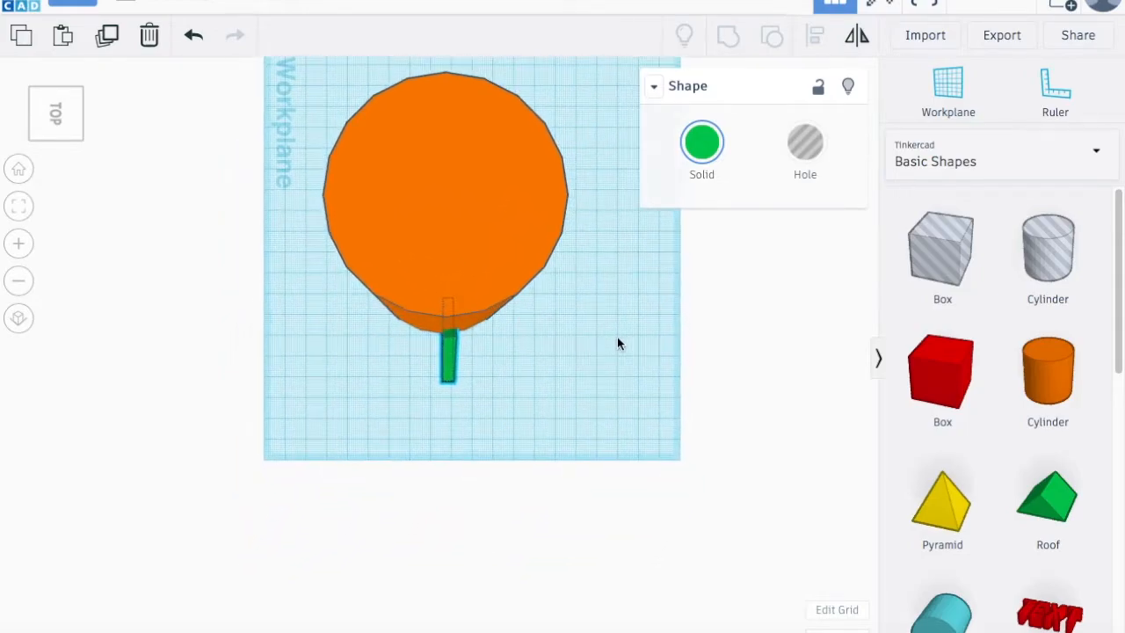
{"action": "left_click_drag", "start_coordinate": [450, 365], "coordinate": [447, 358]}
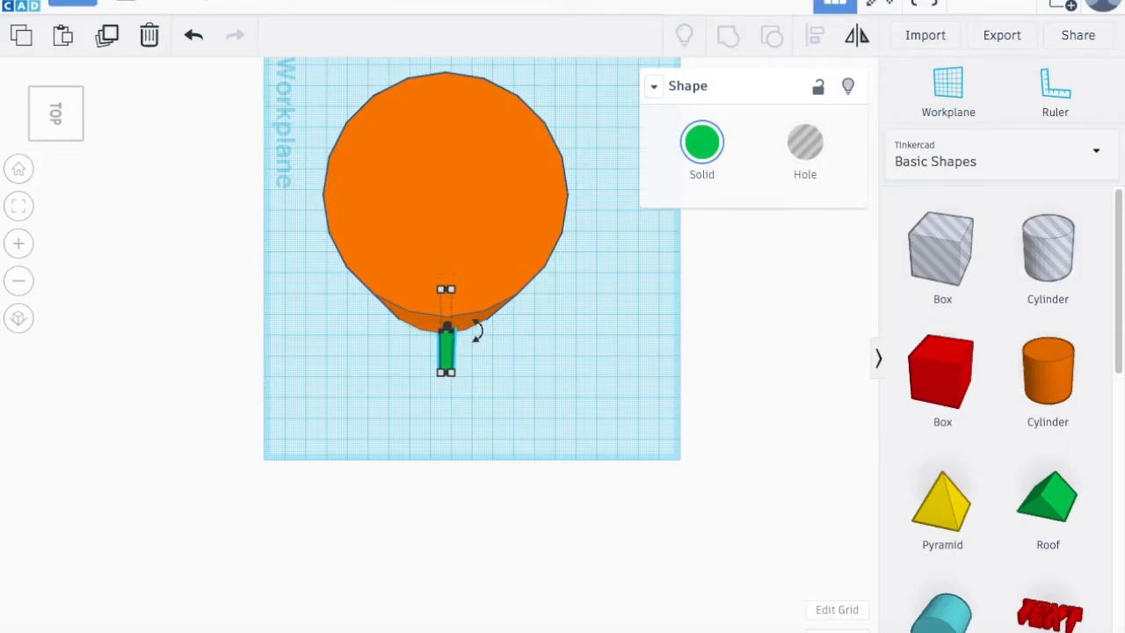
Copy the fin and position the copy partly into the opposite, left side of the cylinder's base, in line with the first.
{"action": "left_click", "coordinate": [452, 439]}
{"action": "right_click_drag", "start_coordinate": [402, 427], "coordinate": [433, 329]}
{"action": "left_click", "coordinate": [433, 328]}
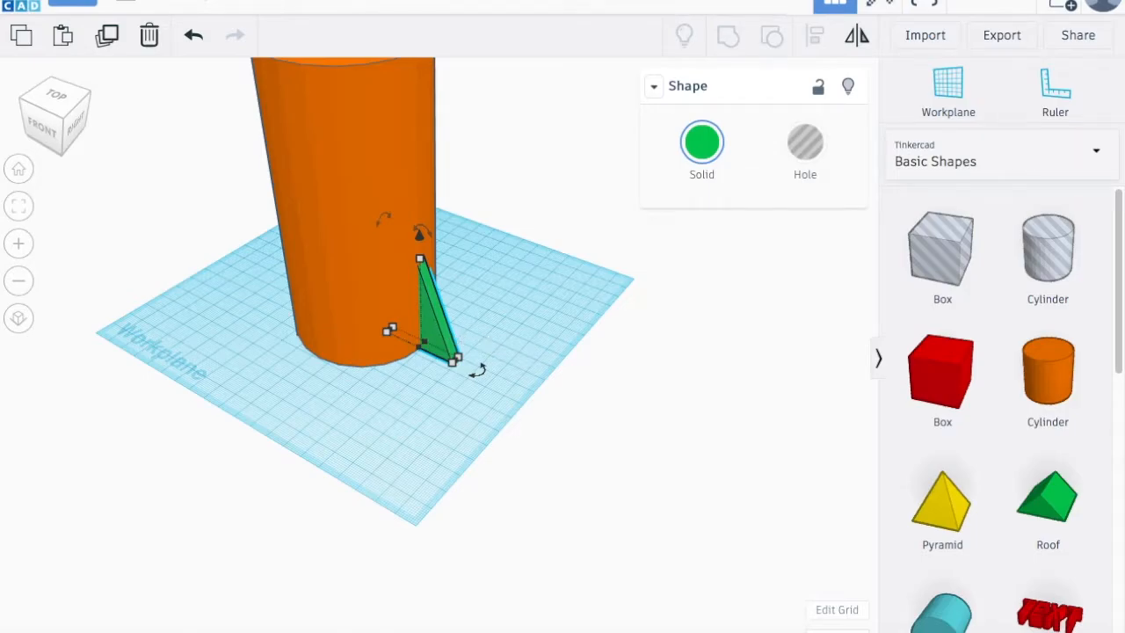
{"action": "key", "text": "ctrl+v"}
{"action": "left_click_drag", "start_coordinate": [477, 338], "coordinate": [303, 298]}
{"action": "left_click", "coordinate": [255, 361]}
{"action": "right_click_drag", "start_coordinate": [255, 360], "coordinate": [528, 440]}
{"action": "left_click", "coordinate": [480, 484]}
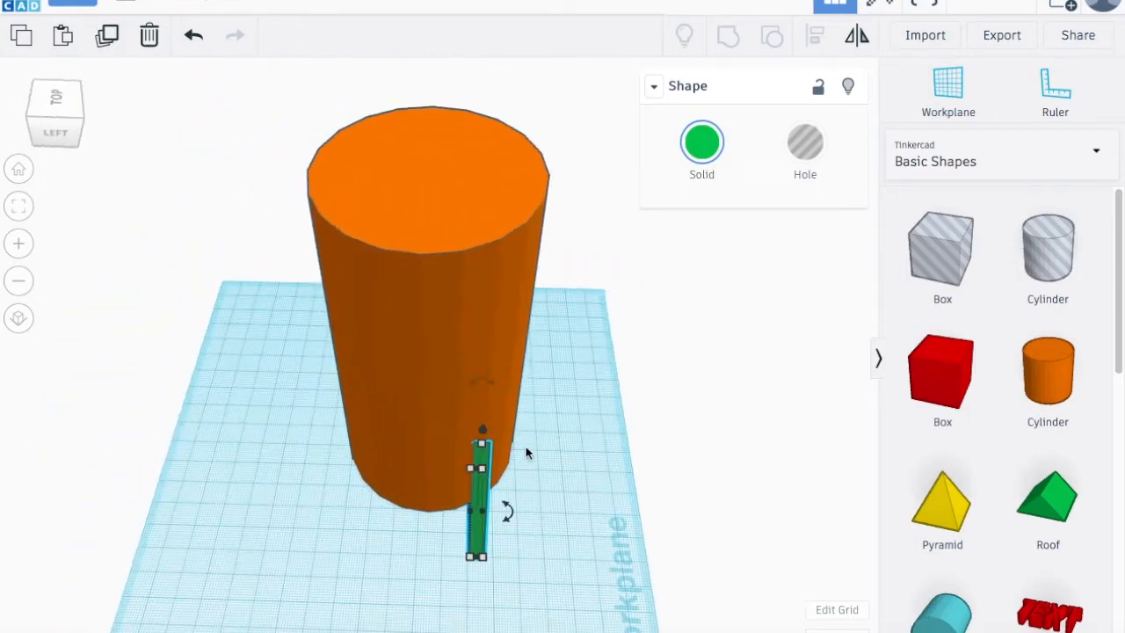
{"action": "left_click_drag", "start_coordinate": [485, 484], "coordinate": [433, 484]}
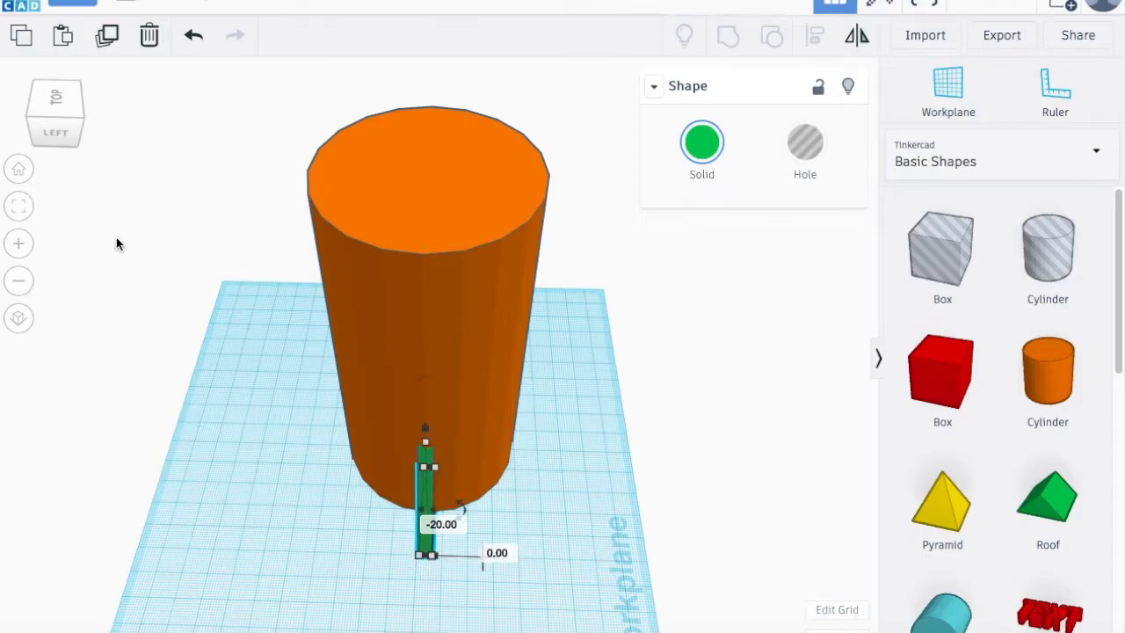
Check the alignment of both fins with the cylinder from above and inspect the right fin up close.
{"action": "left_click", "coordinate": [53, 112]}
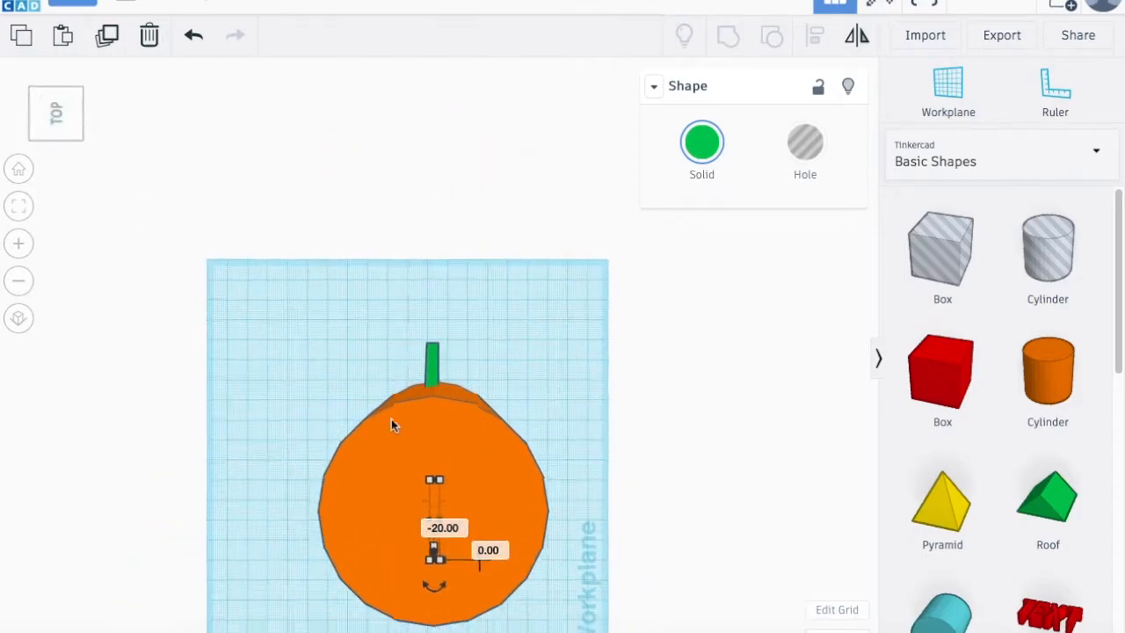
{"action": "scroll", "coordinate": [392, 425], "scroll_direction": "down", "scroll_amount": 2}
{"action": "left_click", "coordinate": [525, 445]}
{"action": "right_click_drag", "start_coordinate": [524, 438], "coordinate": [524, 431]}
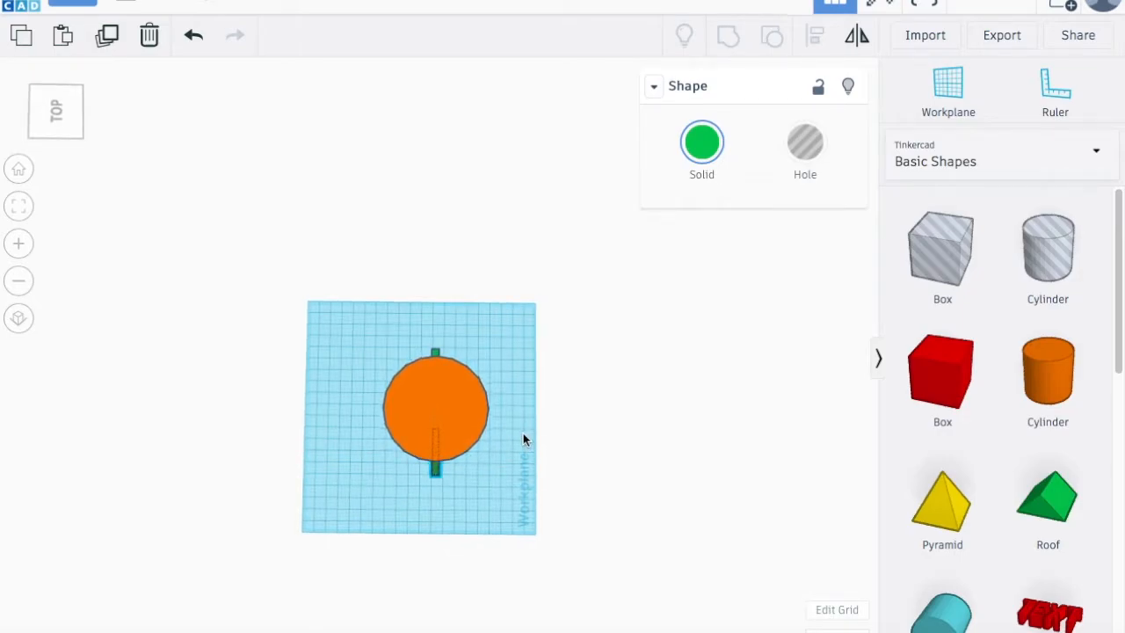
{"action": "right_click_drag", "start_coordinate": [522, 440], "coordinate": [339, 384]}
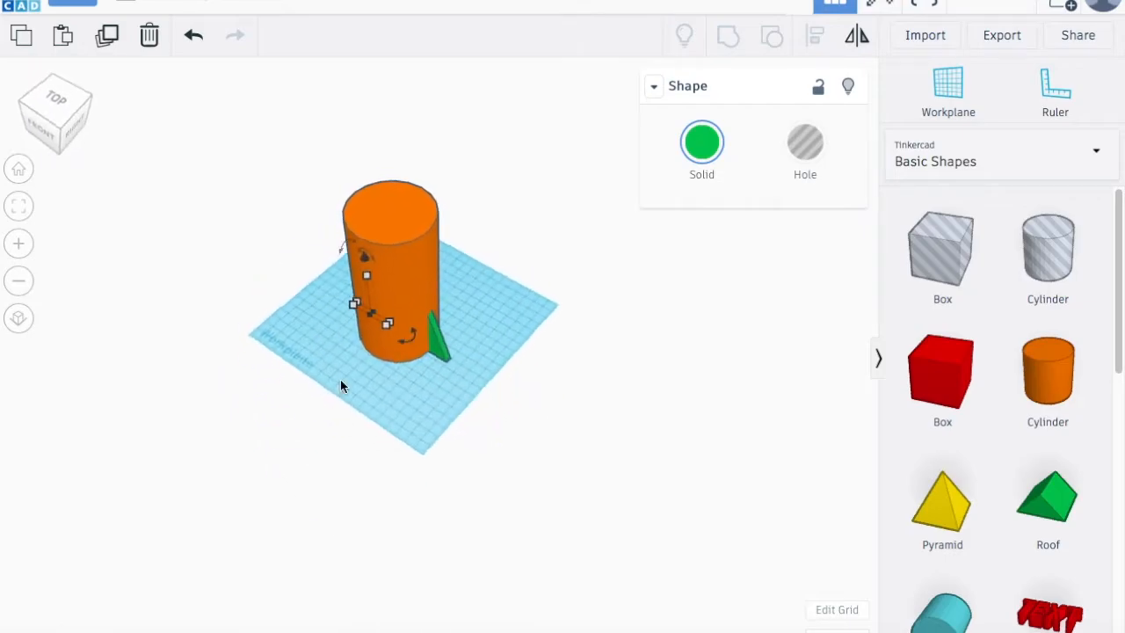
{"action": "scroll", "coordinate": [426, 335], "scroll_direction": "up", "scroll_amount": 5}
{"action": "right_click_drag", "start_coordinate": [431, 339], "coordinate": [442, 301]}
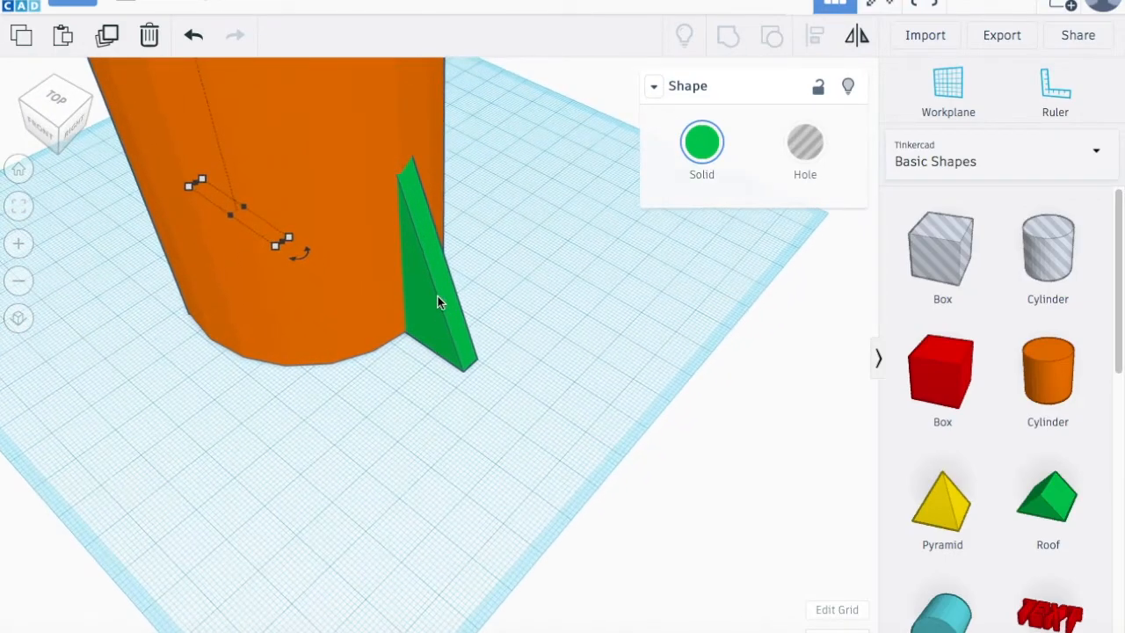
Copy the fin, place the copy in front of the cylinder and rotate it 90° to point toward the body.
{"action": "left_click", "coordinate": [444, 306]}
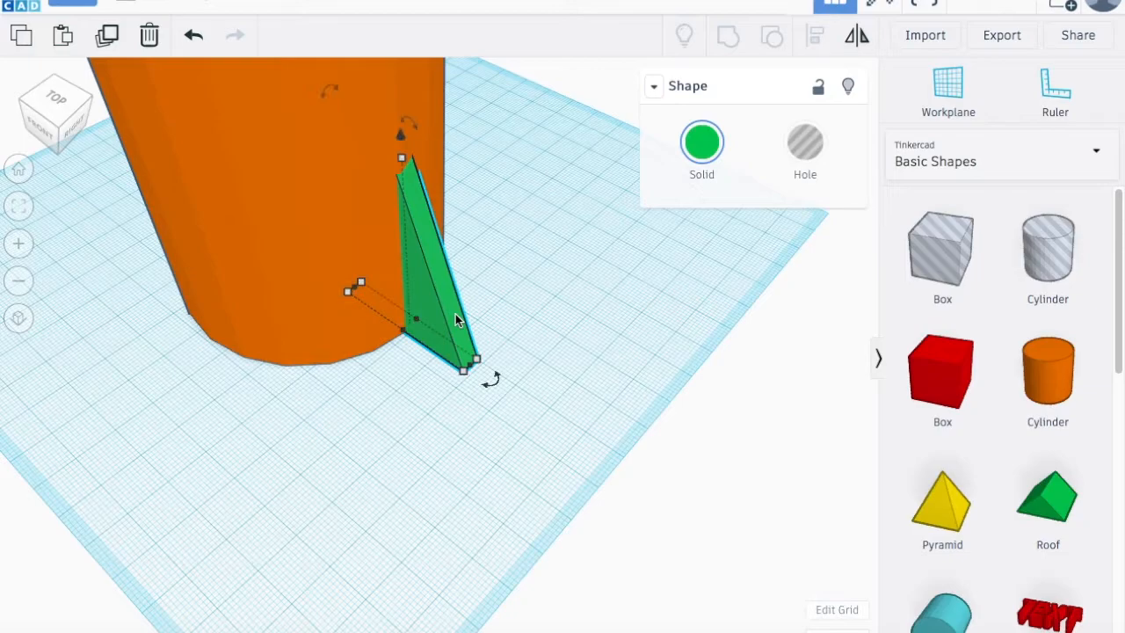
{"action": "key", "text": "ctrl+v"}
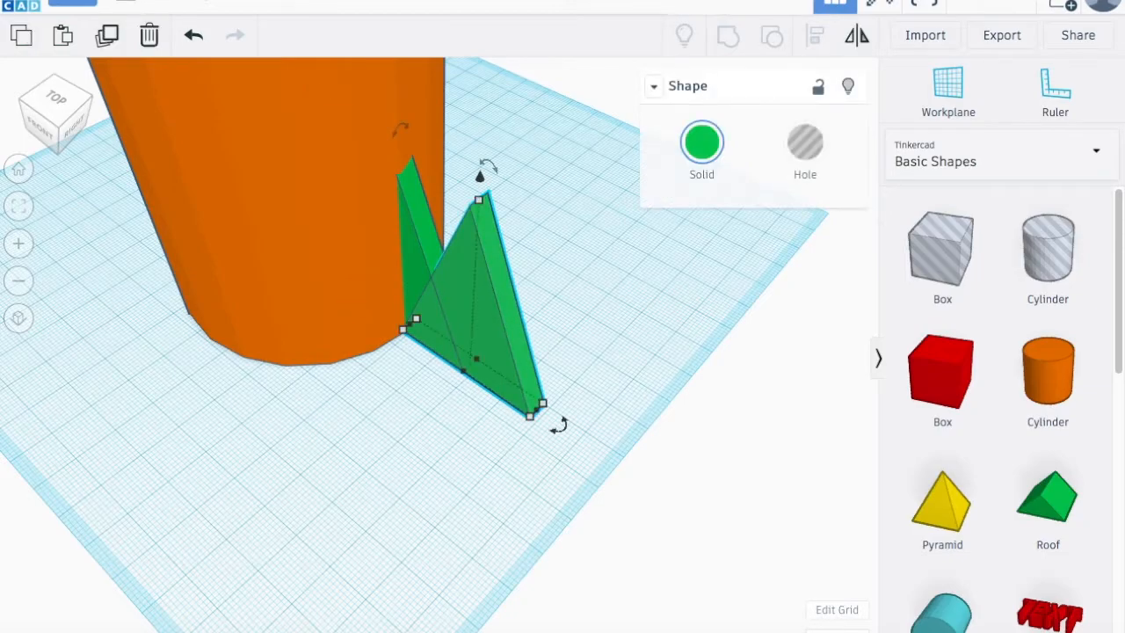
{"action": "left_click_drag", "start_coordinate": [527, 363], "coordinate": [198, 407]}
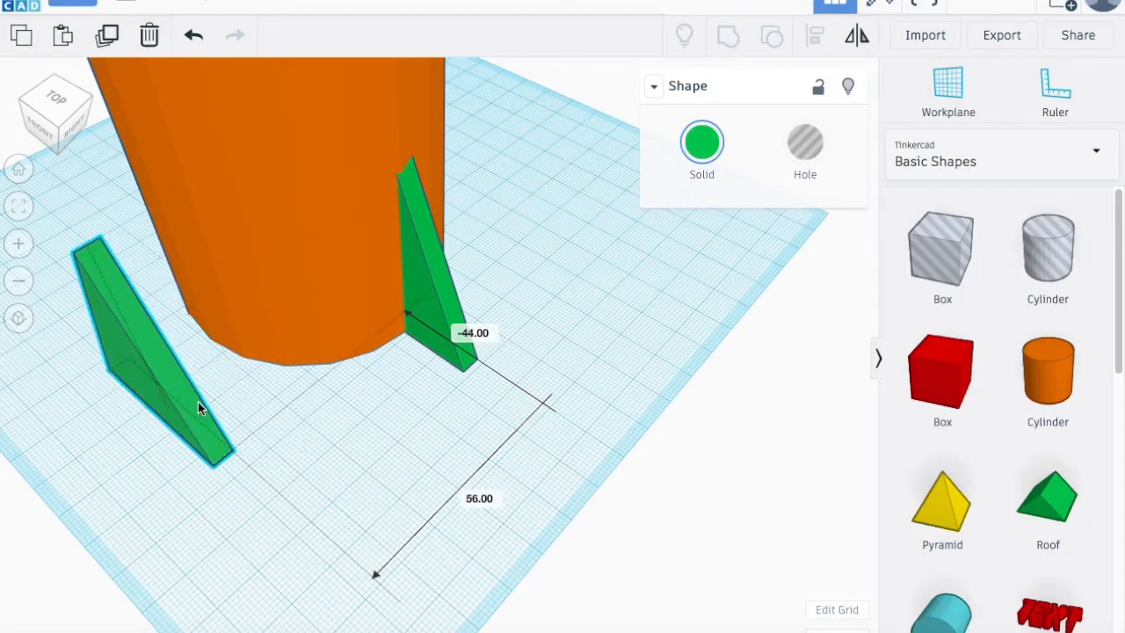
{"action": "left_click_drag", "start_coordinate": [243, 473], "coordinate": [244, 346]}
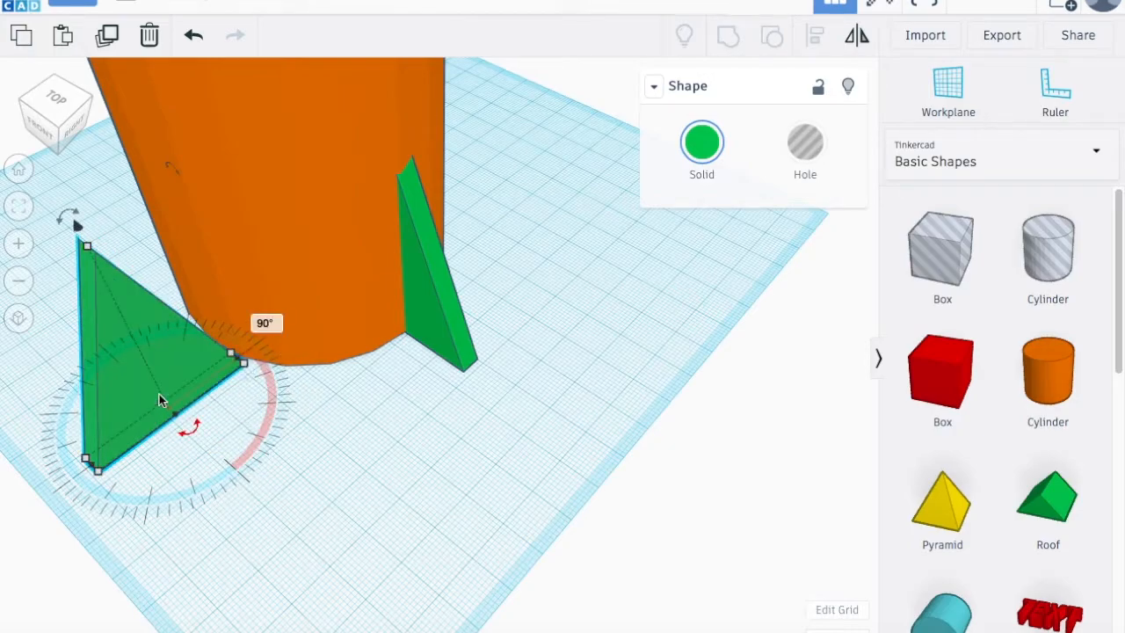
Move the third fin partly into the front of the cylinder's base, centred between the two side fins.
{"action": "left_click_drag", "start_coordinate": [133, 394], "coordinate": [194, 359]}
{"action": "right_click_drag", "start_coordinate": [194, 359], "coordinate": [431, 475]}
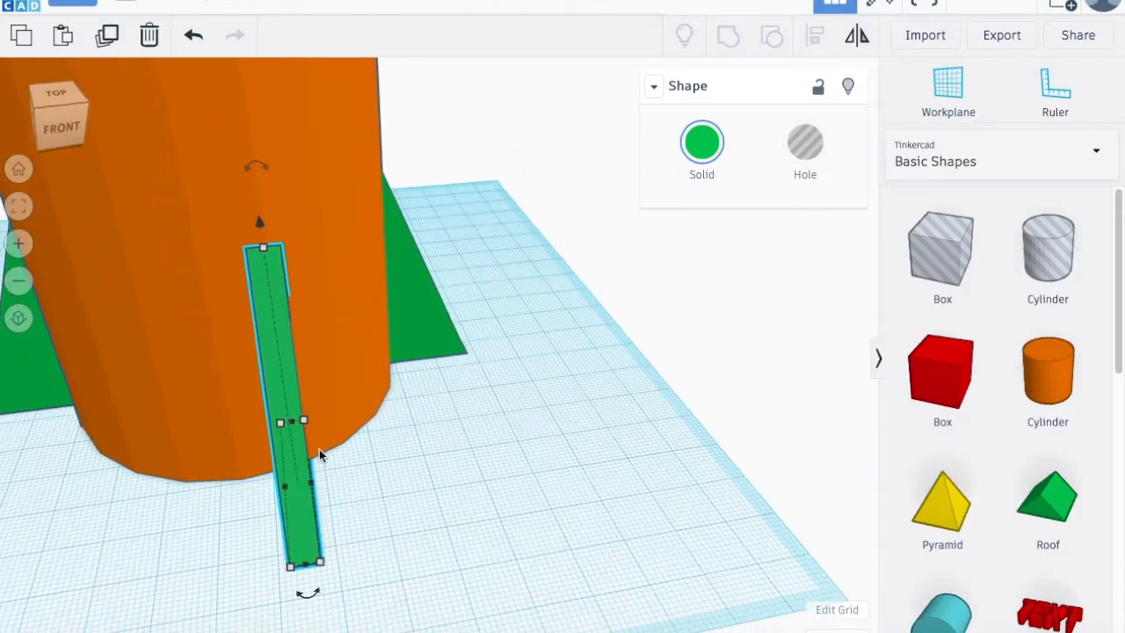
{"action": "left_click_drag", "start_coordinate": [295, 445], "coordinate": [232, 451]}
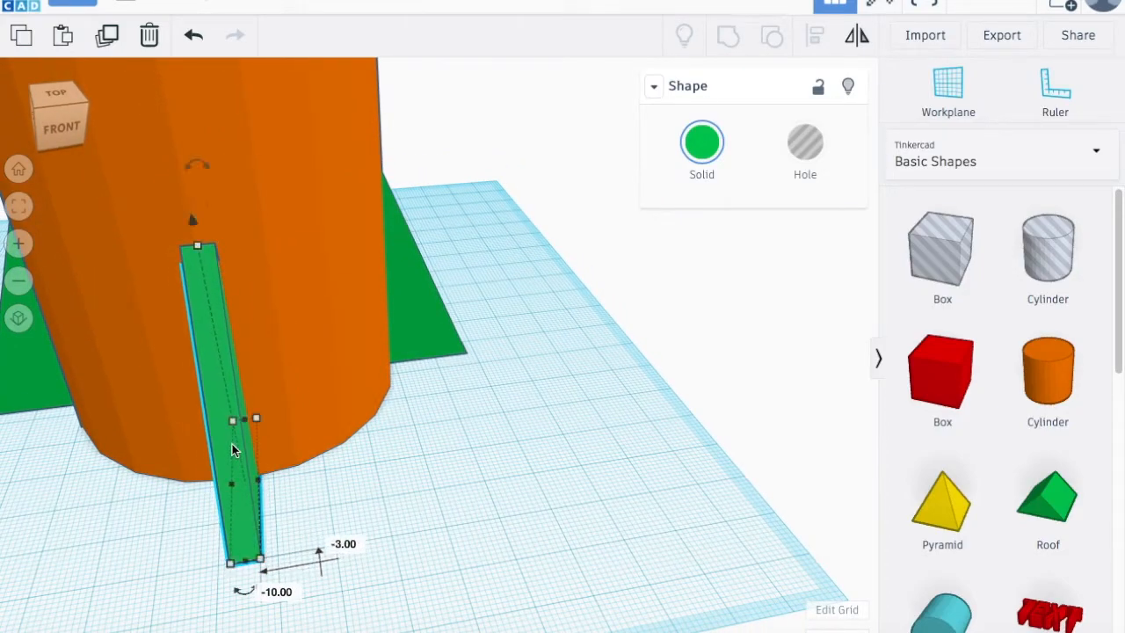
{"action": "left_click", "coordinate": [439, 549]}
{"action": "scroll", "coordinate": [445, 551], "scroll_direction": "up", "scroll_amount": 2}
{"action": "scroll", "coordinate": [445, 551], "scroll_direction": "down", "scroll_amount": 10}
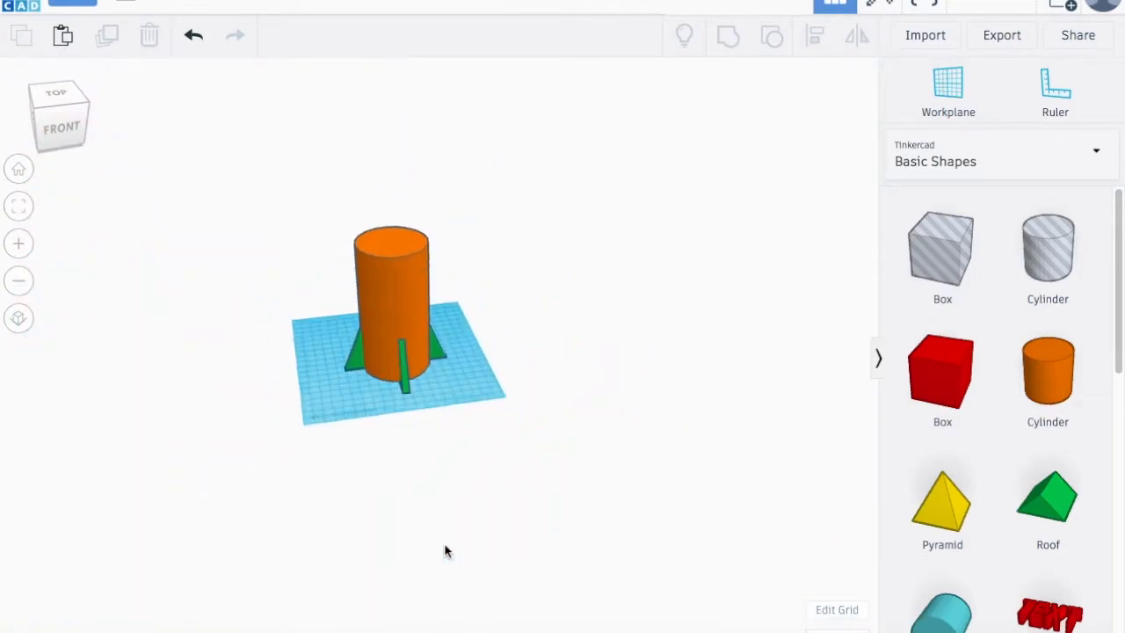
Group the cylinder body and its three fins into one solid object.
{"action": "scroll", "coordinate": [450, 533], "scroll_direction": "up", "scroll_amount": 3}
{"action": "right_click_drag", "start_coordinate": [504, 429], "coordinate": [323, 460]}
{"action": "left_click_drag", "start_coordinate": [261, 107], "coordinate": [527, 417]}
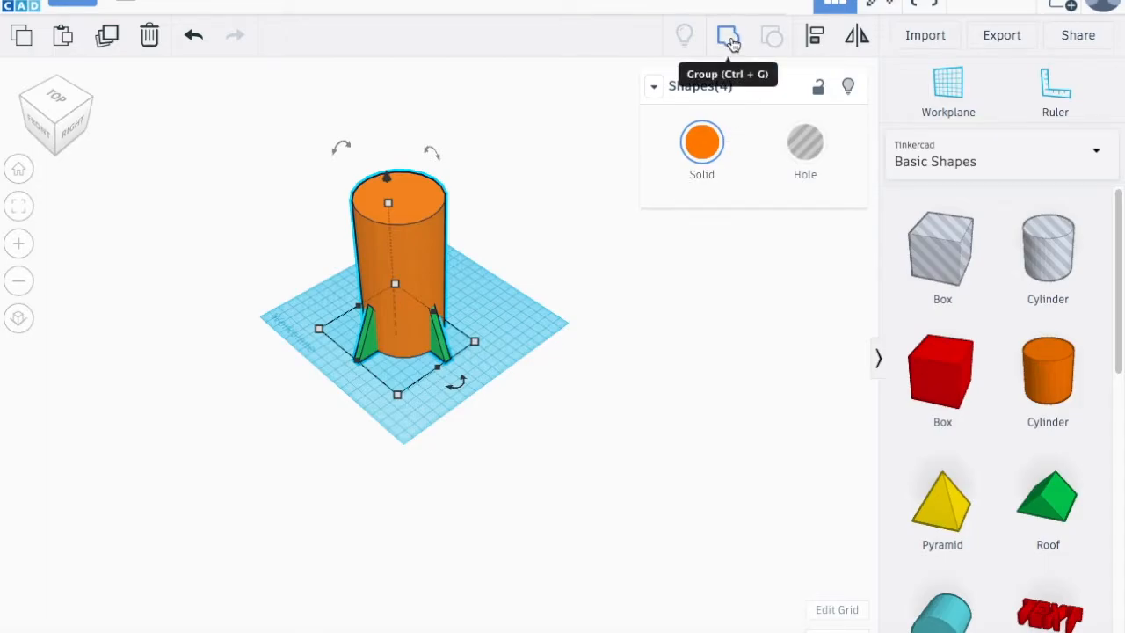
{"action": "left_click", "coordinate": [728, 37]}
{"action": "left_click", "coordinate": [528, 403]}
Place a cylinder hole on the workplane beside the rocket's base, between two fins.
{"action": "right_click_drag", "start_coordinate": [527, 402], "coordinate": [296, 359]}
{"action": "right_click_drag", "start_coordinate": [573, 346], "coordinate": [451, 290]}
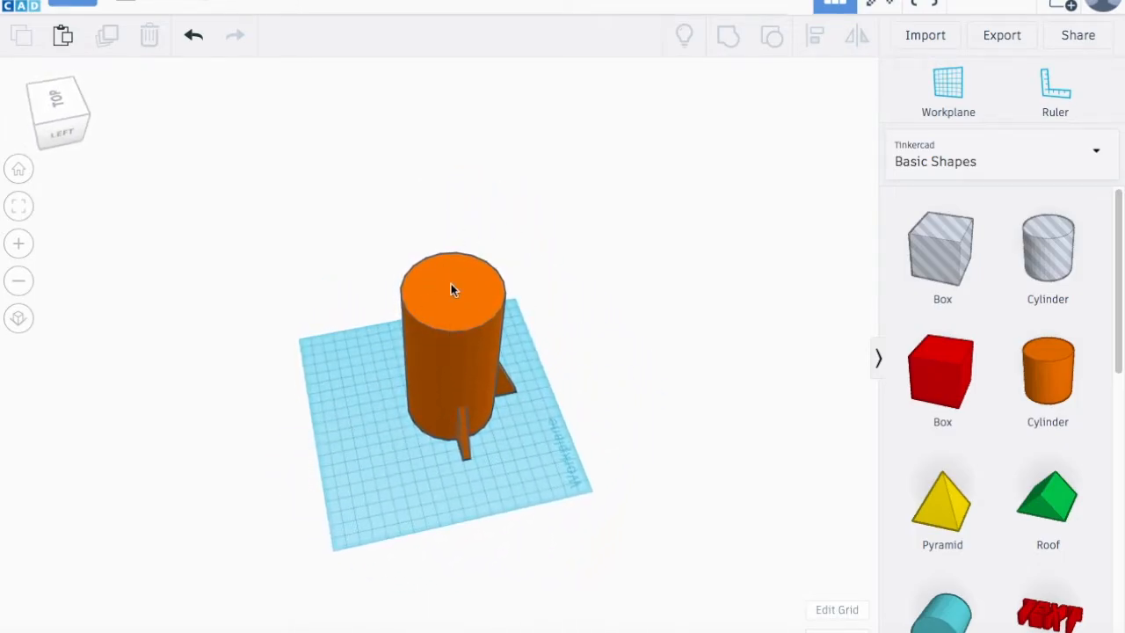
{"action": "right_click_drag", "start_coordinate": [544, 469], "coordinate": [394, 453]}
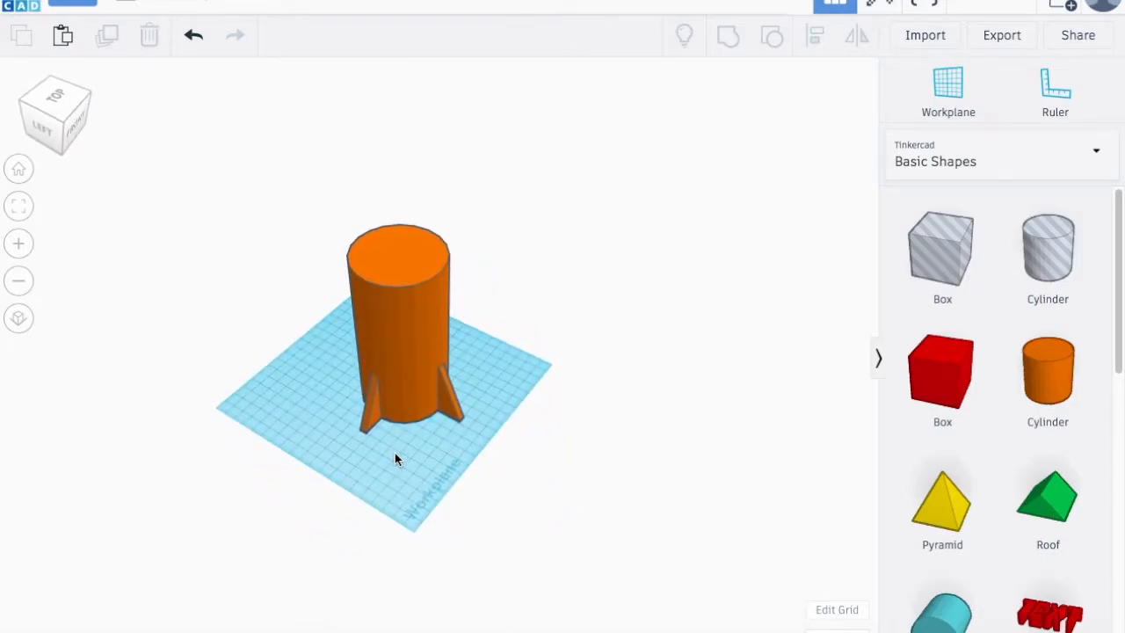
{"action": "left_click", "coordinate": [1049, 256]}
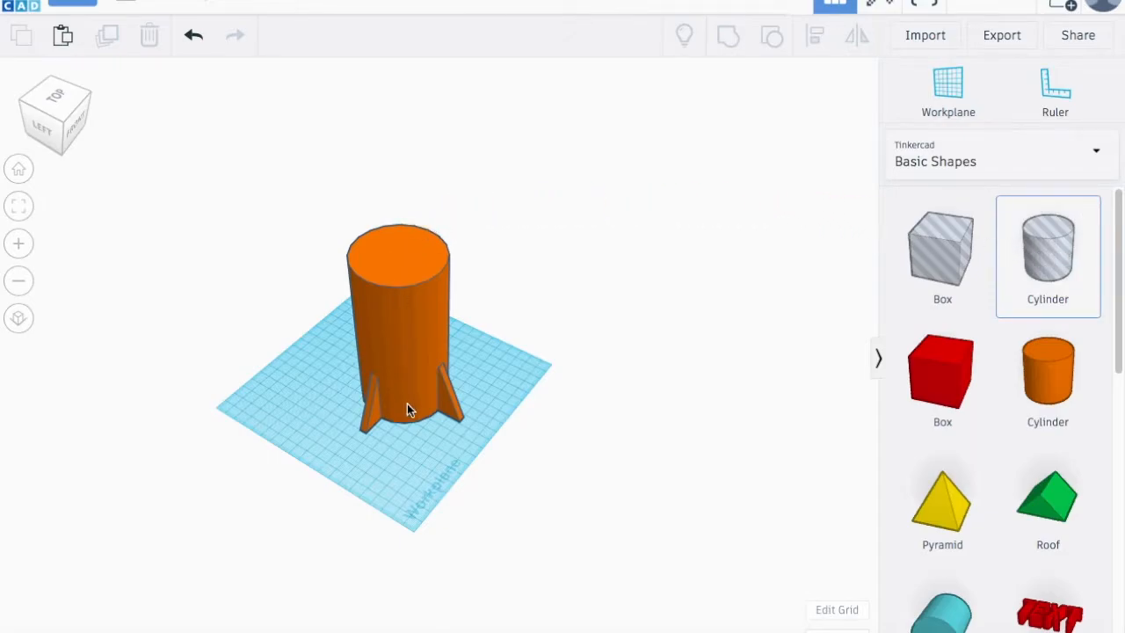
{"action": "left_click", "coordinate": [403, 439]}
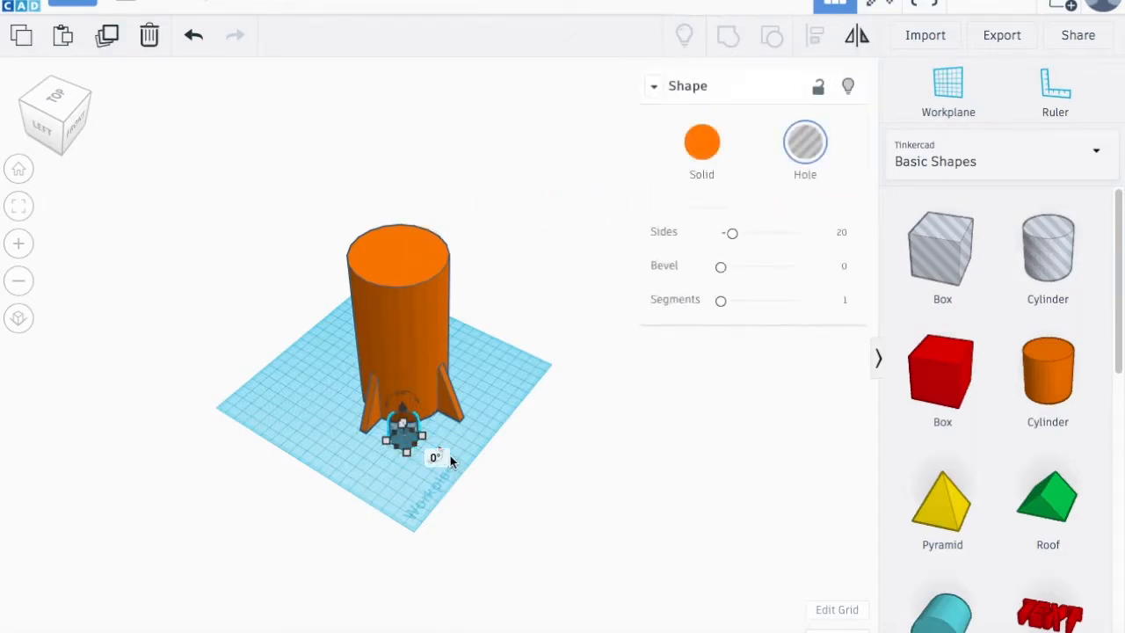
{"action": "right_click_drag", "start_coordinate": [466, 452], "coordinate": [455, 418]}
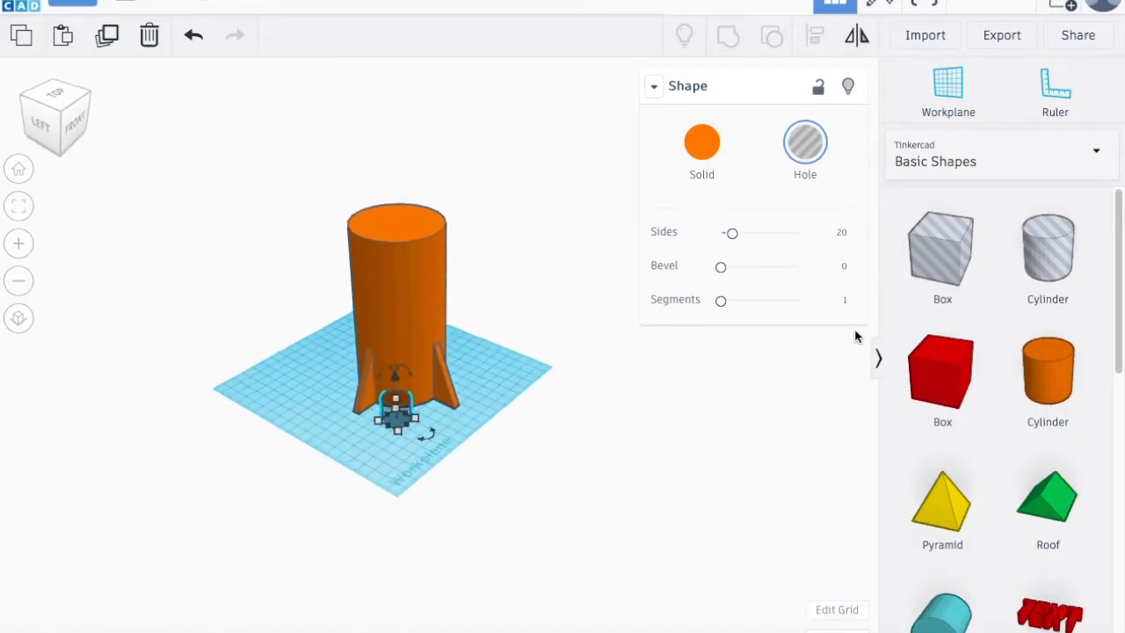
Viewing the model from below, move the cylinder hole near the centre of the rocket's base.
{"action": "right_click_drag", "start_coordinate": [506, 431], "coordinate": [487, 182]}
{"action": "left_click", "coordinate": [54, 95]}
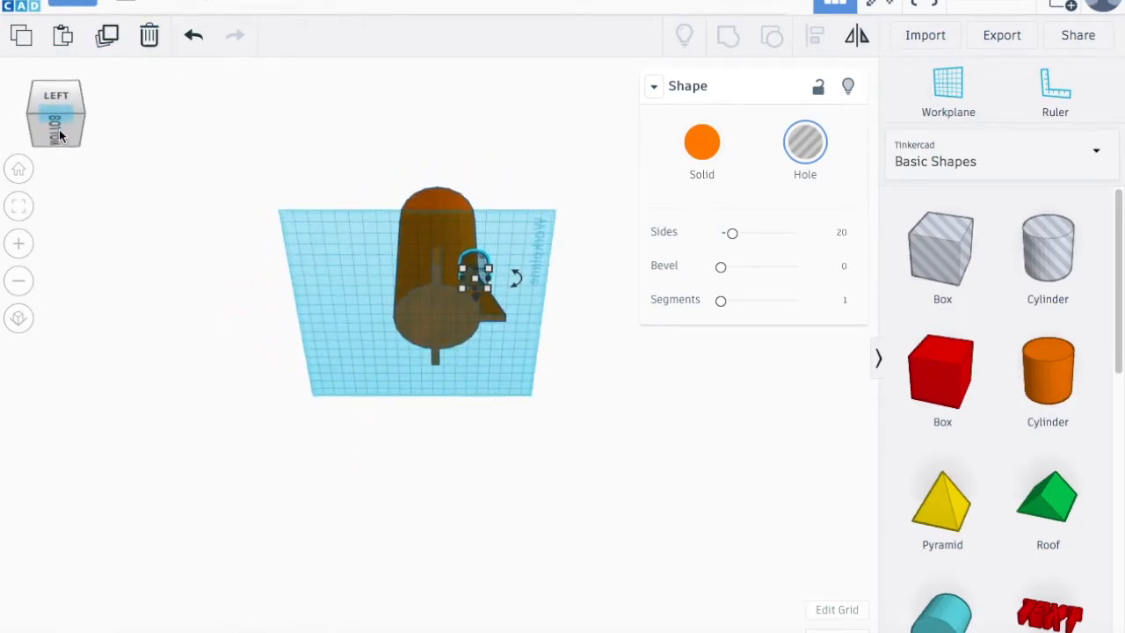
{"action": "left_click", "coordinate": [54, 134]}
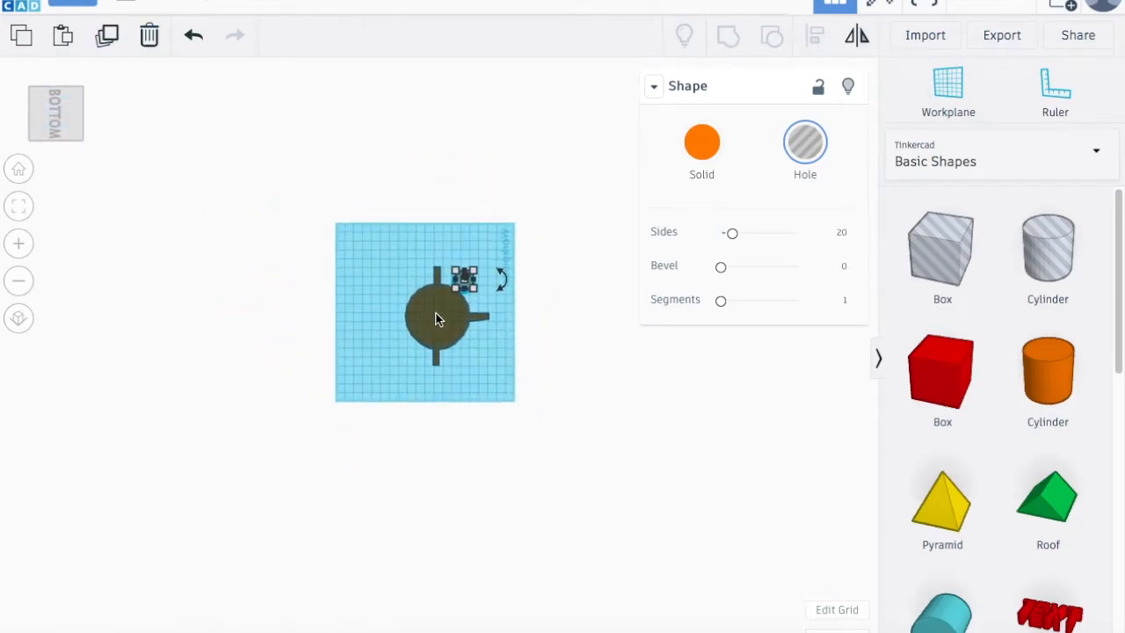
{"action": "scroll", "coordinate": [435, 319], "scroll_direction": "up", "scroll_amount": 6}
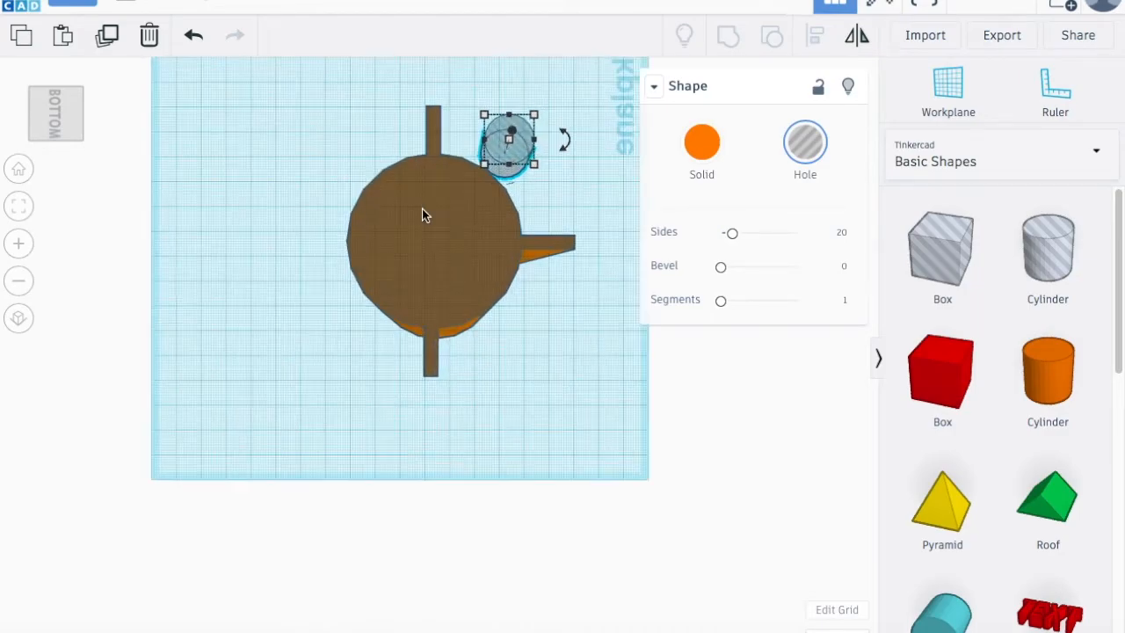
{"action": "scroll", "coordinate": [432, 244], "scroll_direction": "up", "scroll_amount": 2}
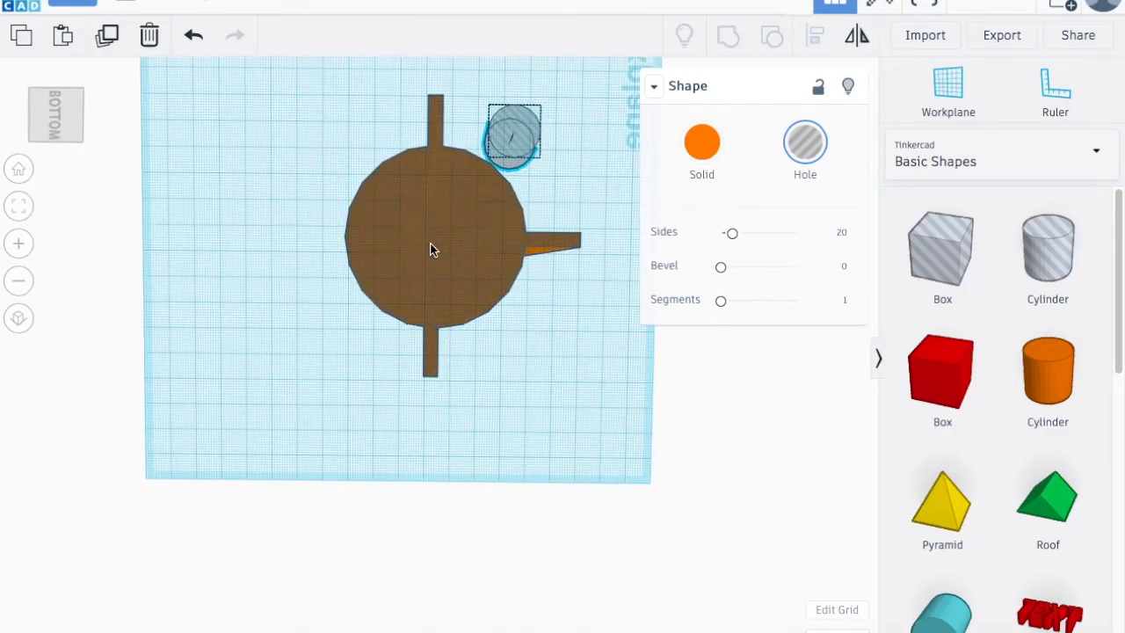
{"action": "left_click", "coordinate": [59, 111]}
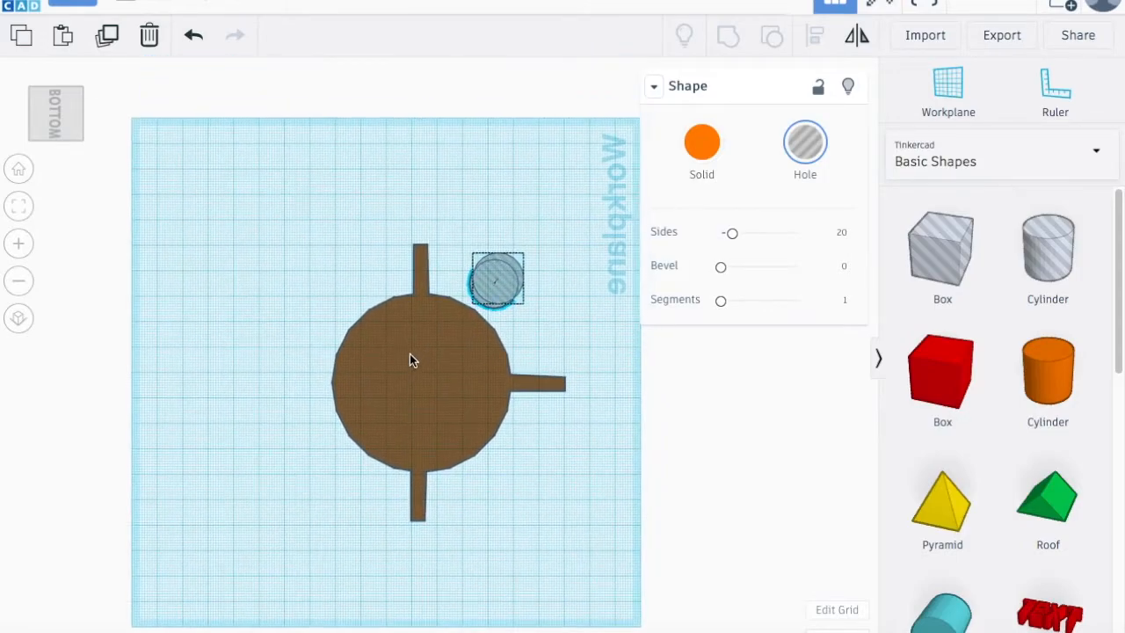
{"action": "left_click_drag", "start_coordinate": [493, 306], "coordinate": [420, 406]}
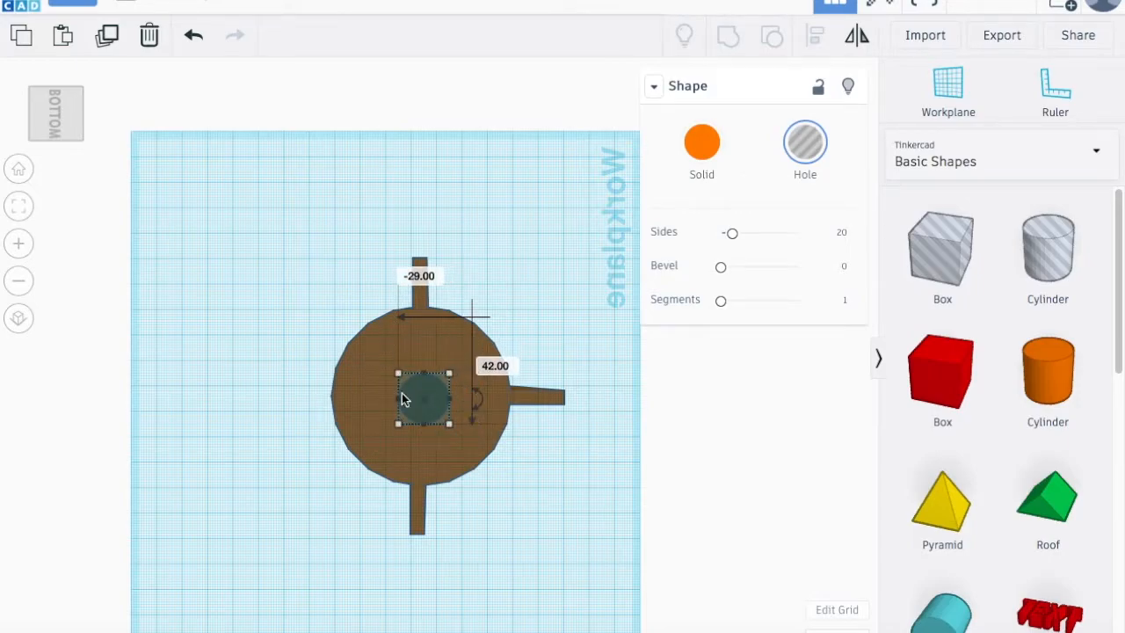
{"action": "mouse_move", "coordinate": [431, 387]}
{"action": "left_mouse_down"}
{"action": "mouse_move", "coordinate": [431, 377]}
{"action": "mouse_move", "coordinate": [432, 396]}
{"action": "left_mouse_up"}
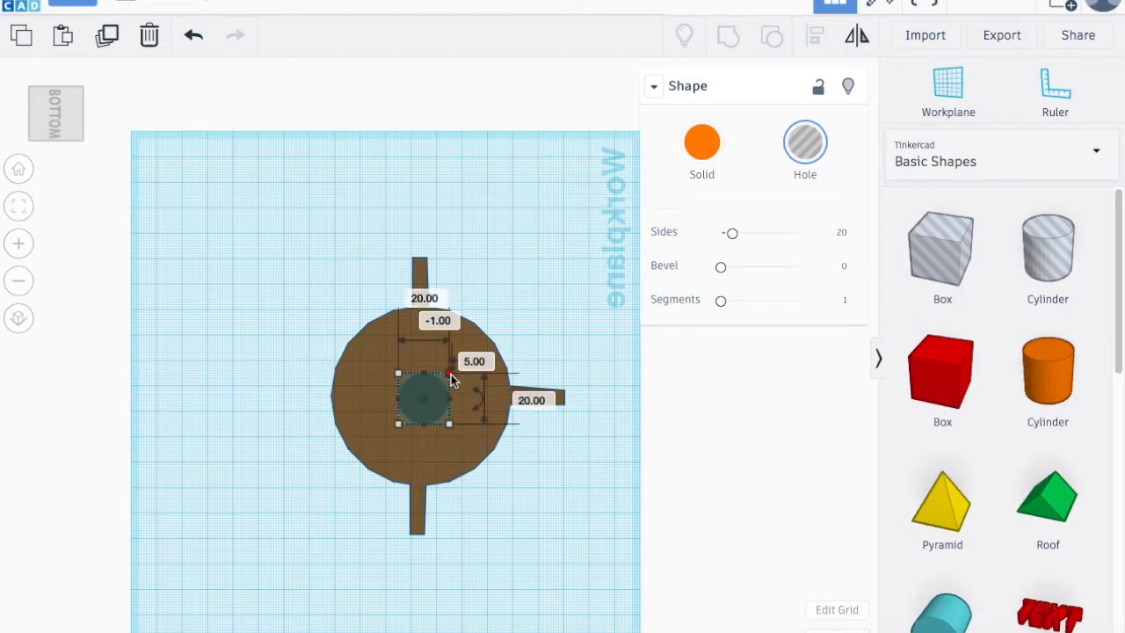
Resize the cylinder hole's base to 65 mm by 65 mm.
{"action": "left_click", "coordinate": [541, 398]}
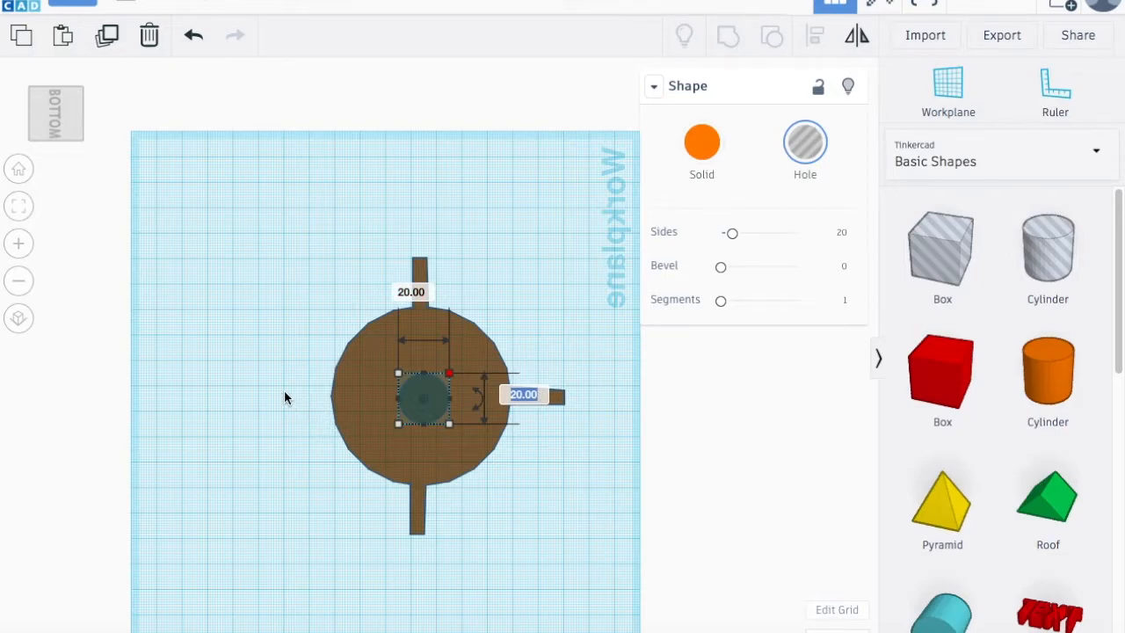
{"action": "type", "text": "65"}
{"action": "key", "text": "Return"}
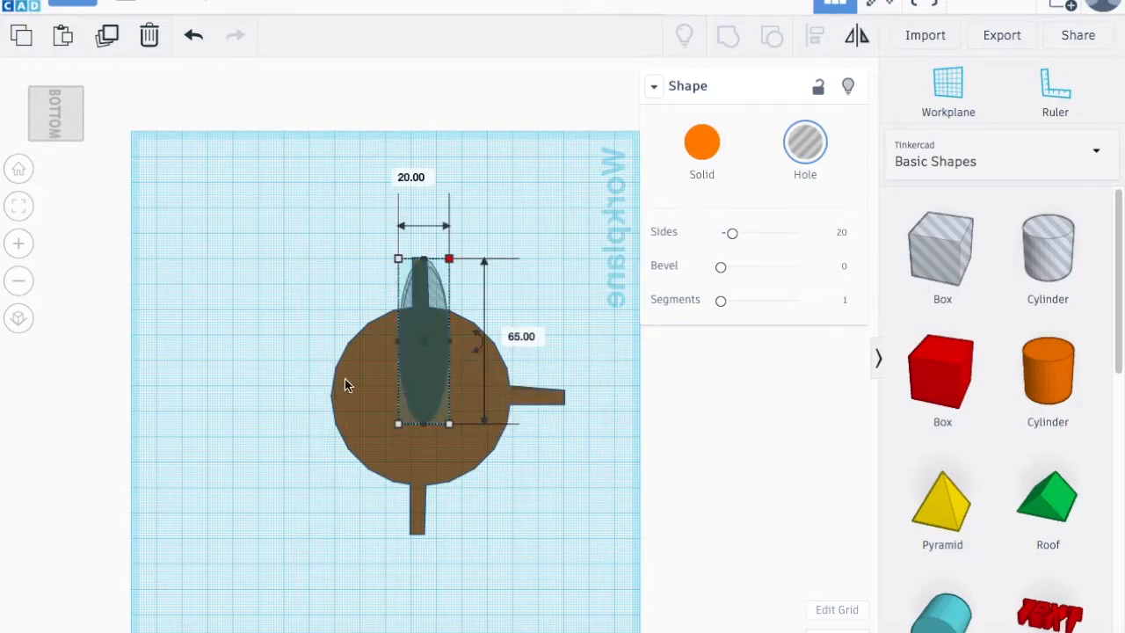
{"action": "left_click", "coordinate": [410, 178]}
{"action": "type", "text": "5"}
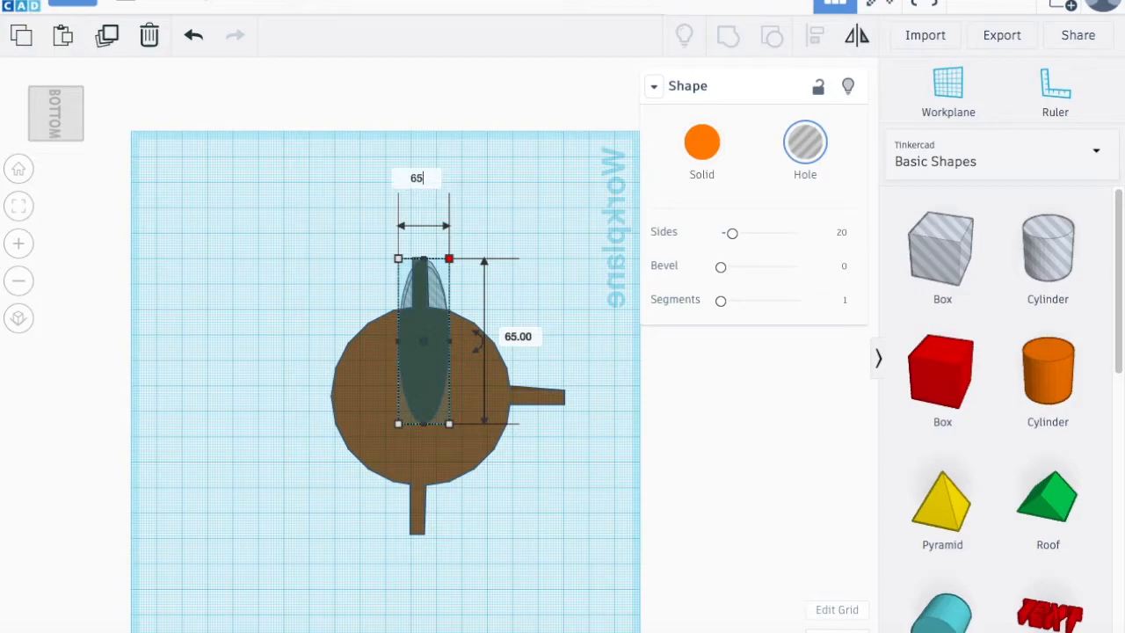
{"action": "key", "text": "Return"}
Centre the enlarged hole within the rocket's round base, leaving an even wall all around.
{"action": "left_click_drag", "start_coordinate": [506, 349], "coordinate": [458, 387]}
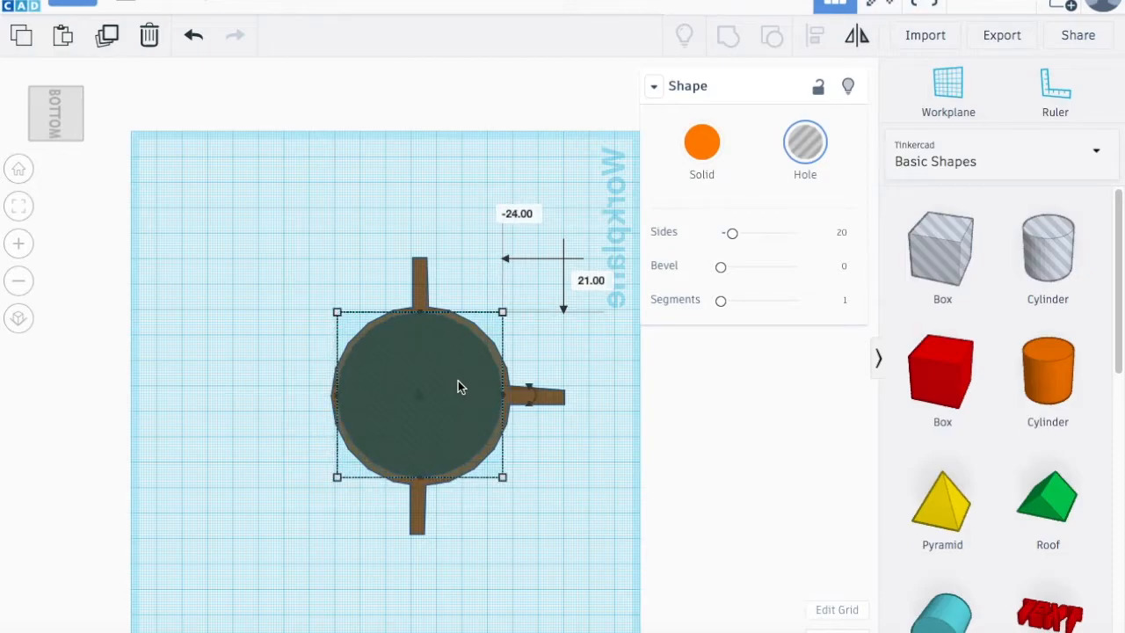
{"action": "key", "text": "Left"}
{"action": "key", "text": "Down"}
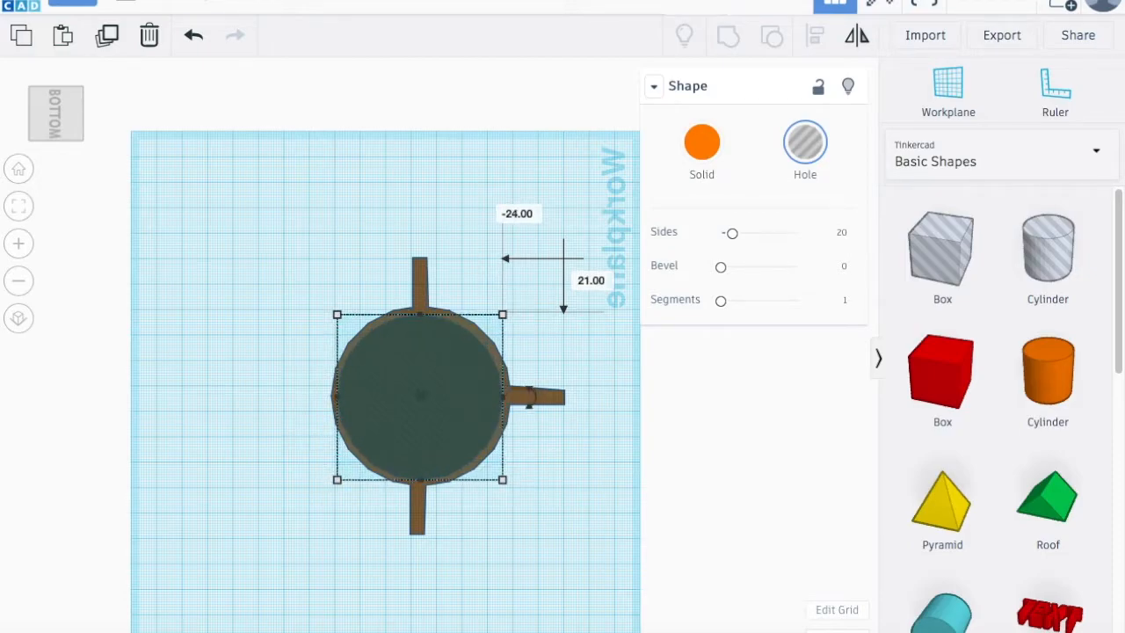
{"action": "key", "text": "Up"}
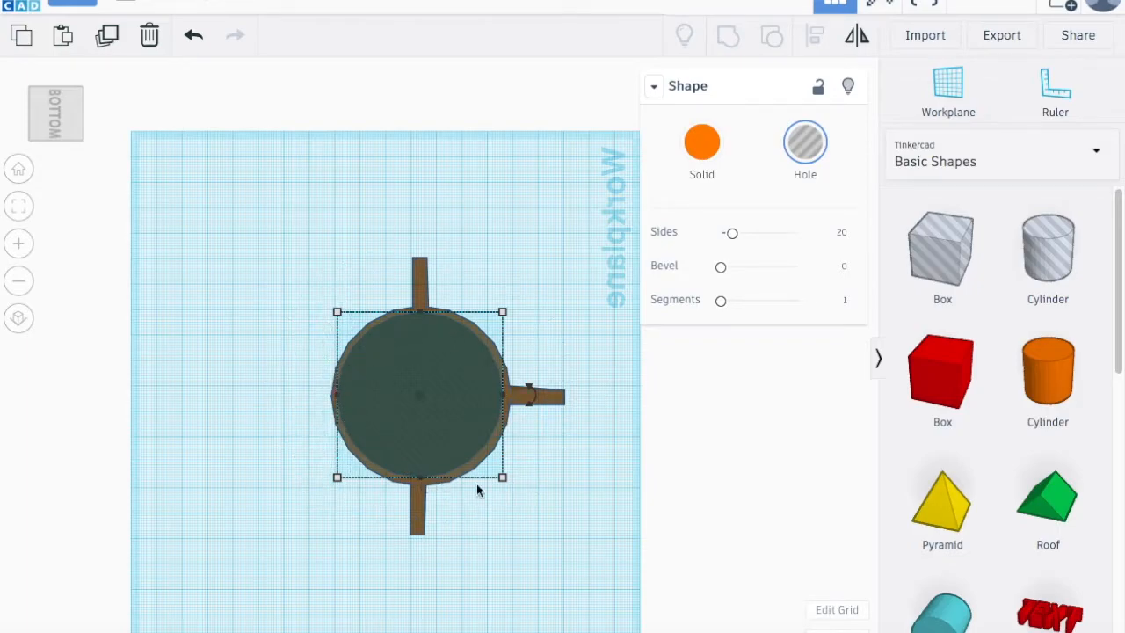
Raise the cylinder hole 10 mm above the workplane inside the rocket body.
{"action": "right_click_drag", "start_coordinate": [582, 349], "coordinate": [727, 567]}
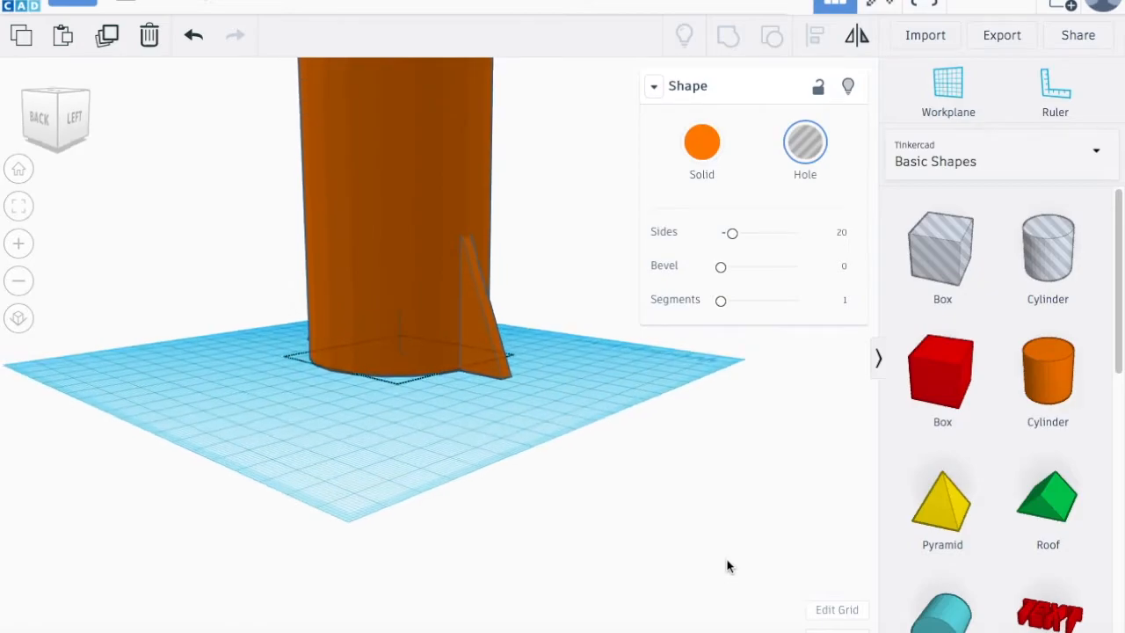
{"action": "right_click_drag", "start_coordinate": [425, 410], "coordinate": [410, 318]}
{"action": "left_click_drag", "start_coordinate": [399, 283], "coordinate": [402, 275]}
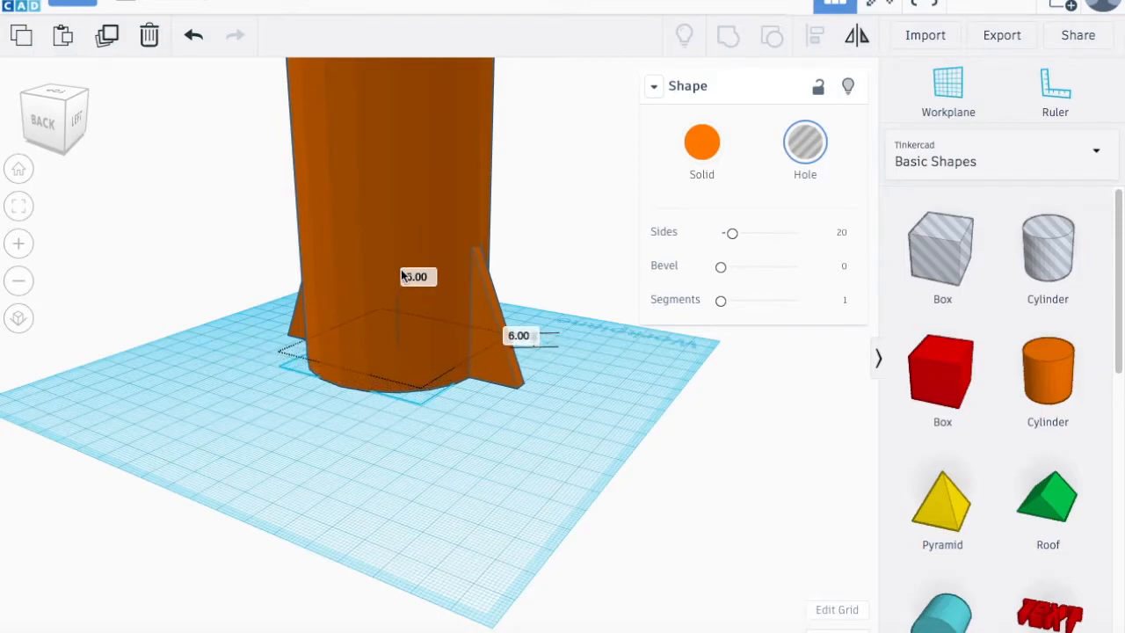
{"action": "left_click_drag", "start_coordinate": [402, 276], "coordinate": [402, 274]}
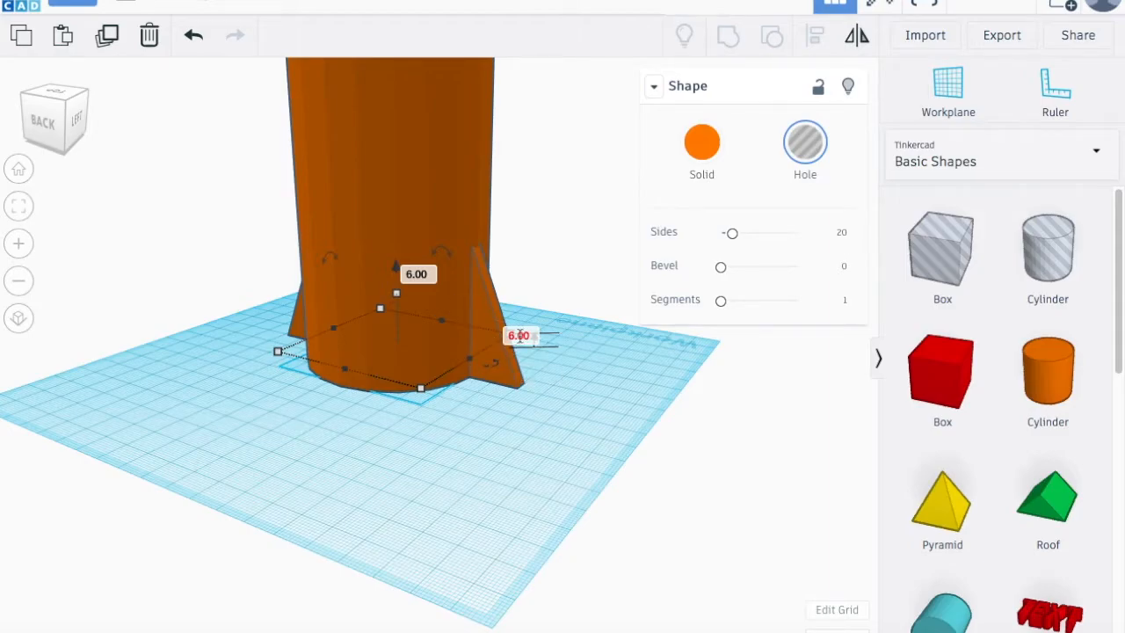
{"action": "left_click", "coordinate": [520, 334]}
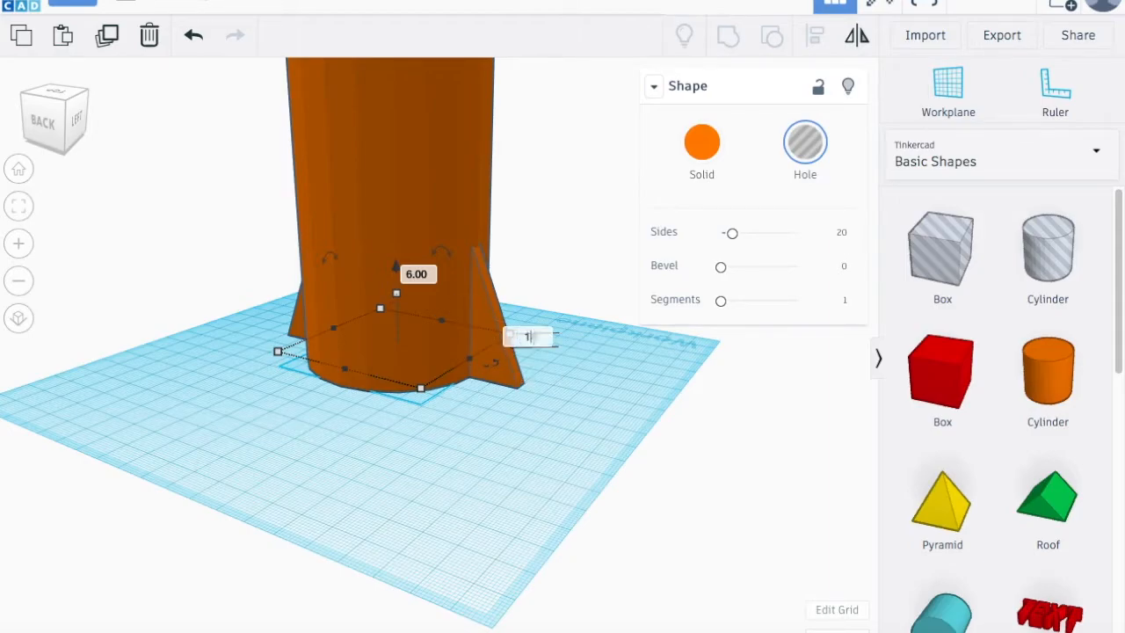
{"action": "key", "text": "Return"}
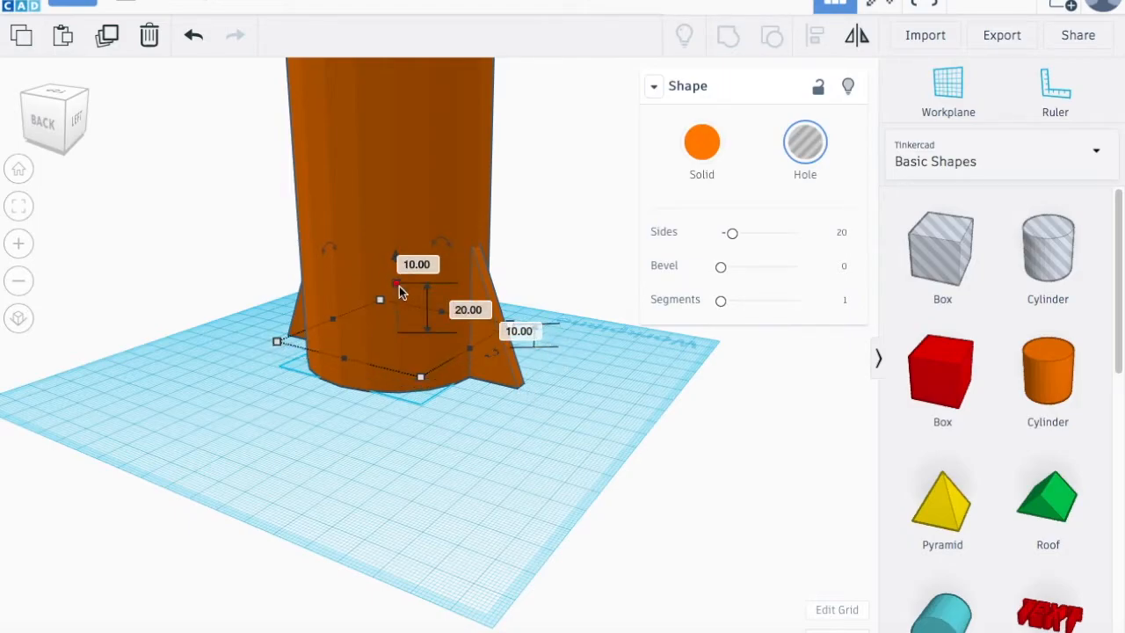
Set the cylinder hole's height to 140 mm.
{"action": "left_click", "coordinate": [464, 307]}
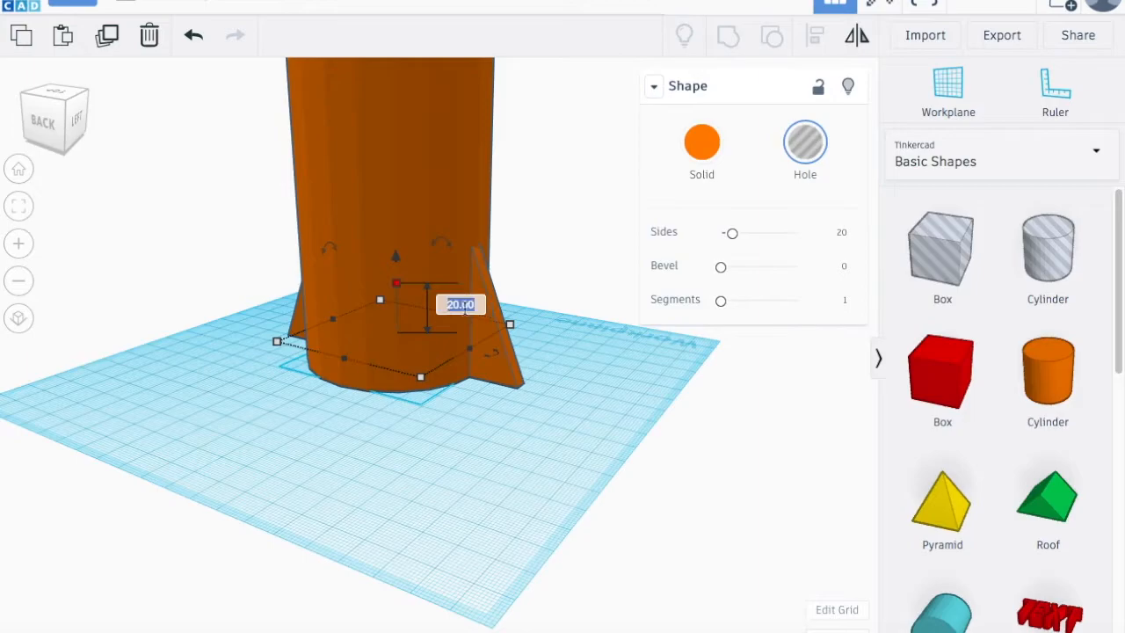
{"action": "type", "text": "1"}
{"action": "key", "text": "Return"}
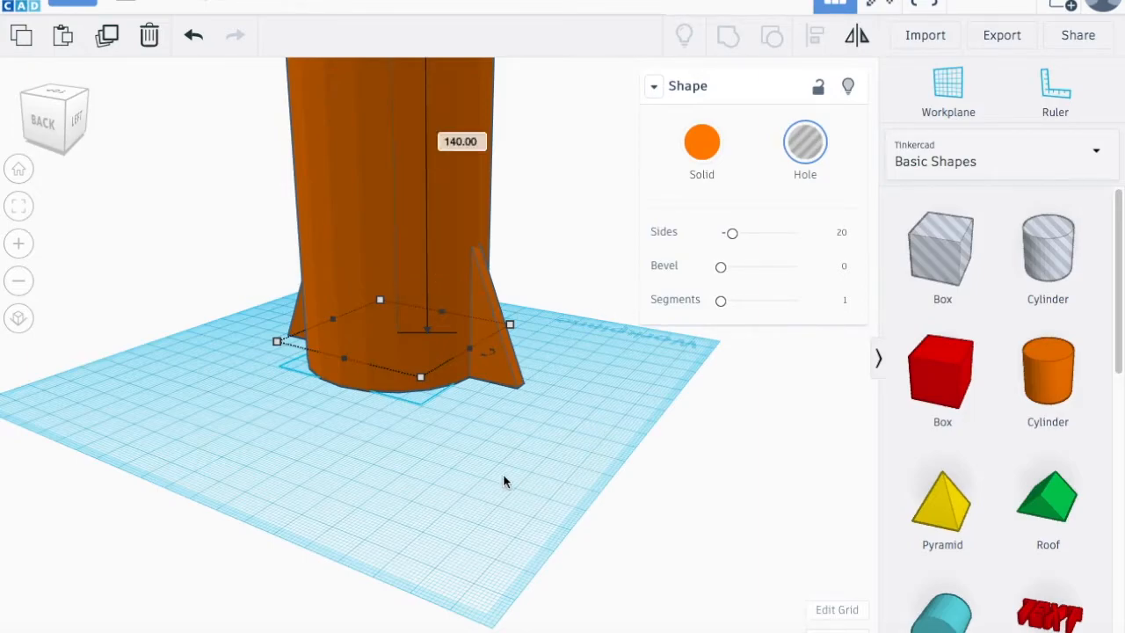
Select the rocket together with the cylinder hole and ungroup the selection.
{"action": "key", "text": "f"}
{"action": "left_click_drag", "start_coordinate": [294, 104], "coordinate": [565, 424]}
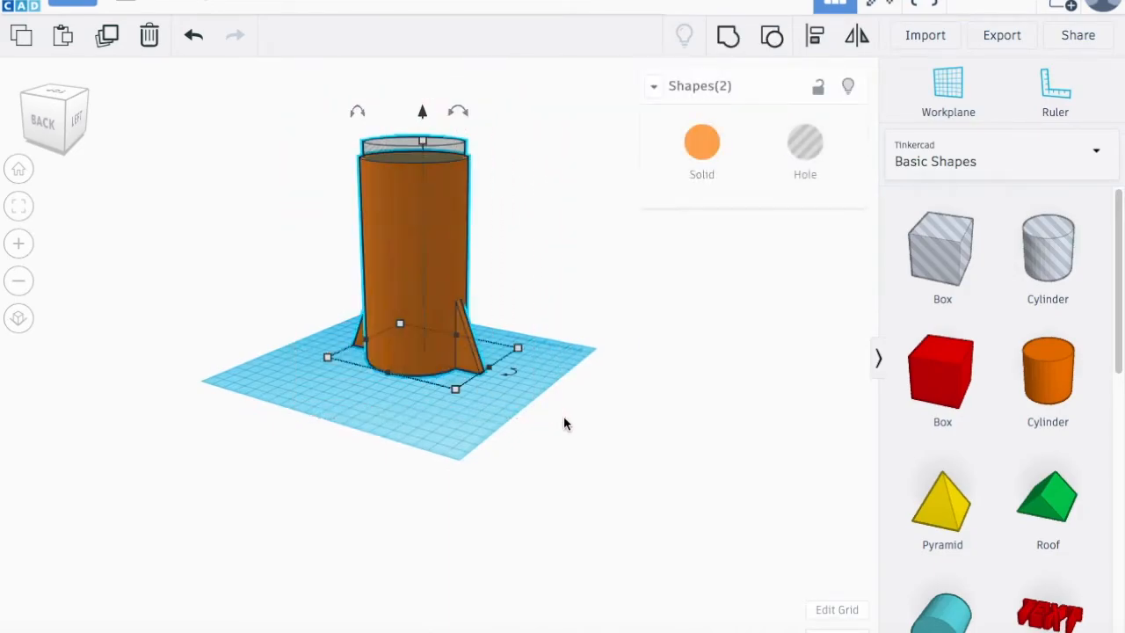
{"action": "left_click", "coordinate": [773, 39]}
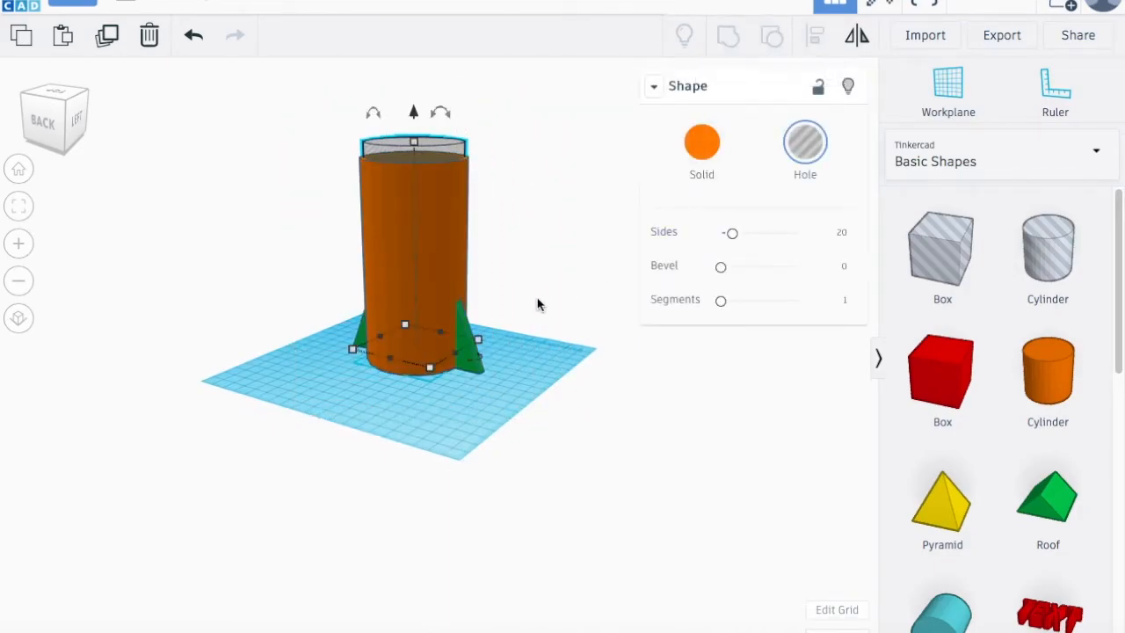
Group the rocket body, its three fins and the inner cylinder hole to hollow out the body.
{"action": "left_click", "coordinate": [516, 316]}
{"action": "scroll", "coordinate": [498, 298], "scroll_direction": "down", "scroll_amount": 2}
{"action": "scroll", "coordinate": [488, 285], "scroll_direction": "up", "scroll_amount": 2}
{"action": "right_click_drag", "start_coordinate": [426, 173], "coordinate": [321, 191]}
{"action": "left_click_drag", "start_coordinate": [202, 83], "coordinate": [609, 409]}
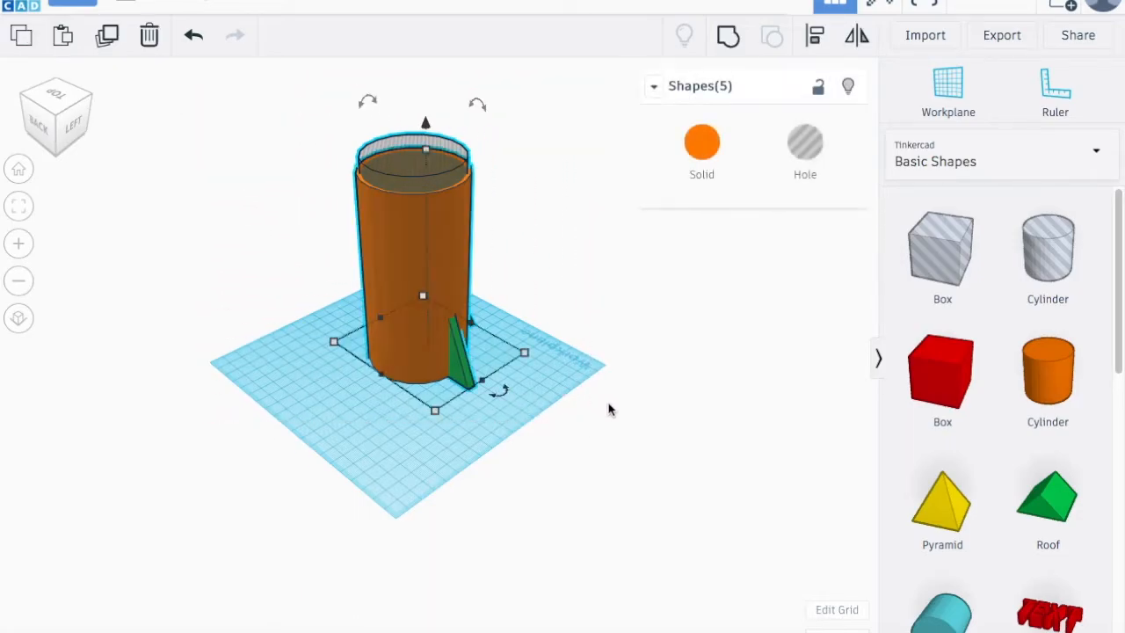
{"action": "left_click", "coordinate": [728, 46]}
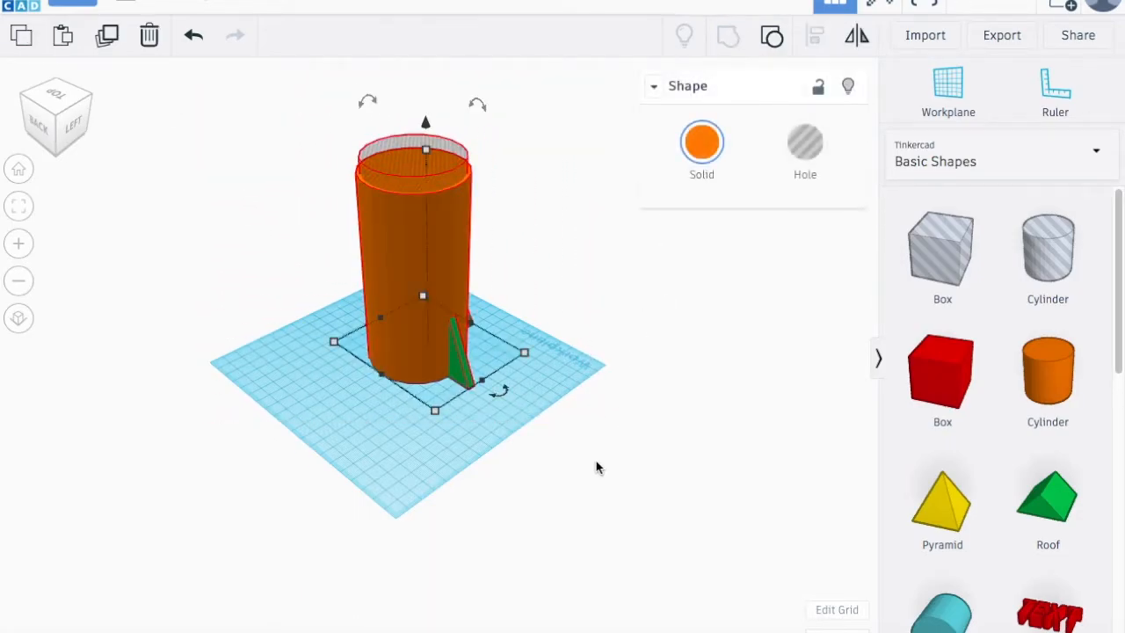
{"action": "left_click", "coordinate": [578, 436]}
Add a cylinder hole to the underside of the rocket and centre it on the round base.
{"action": "right_click_drag", "start_coordinate": [570, 376], "coordinate": [338, 176]}
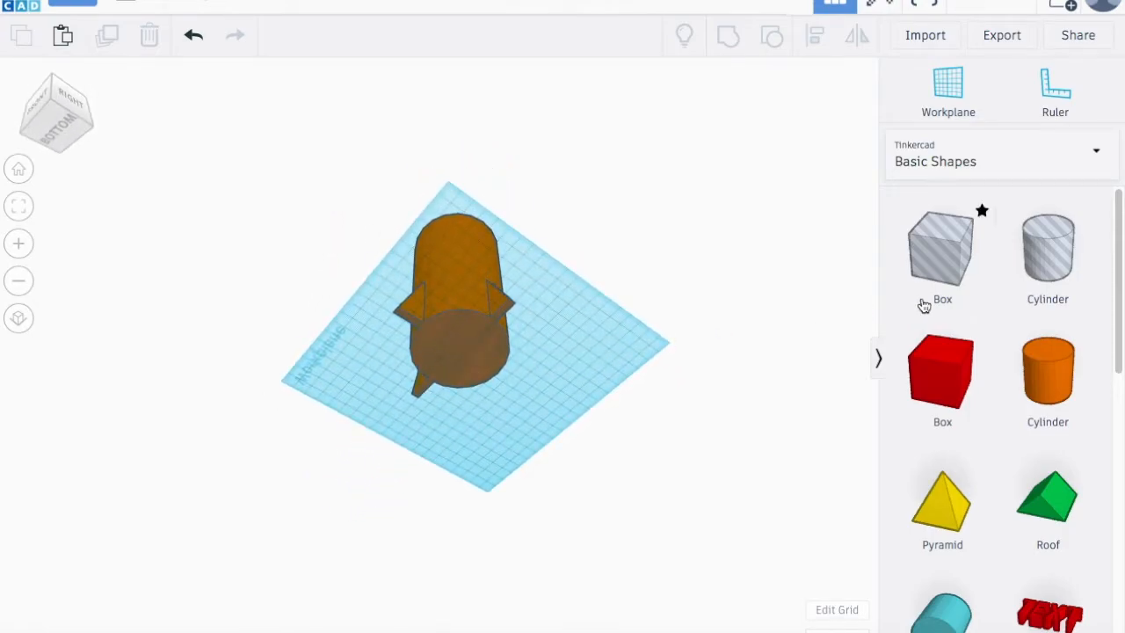
{"action": "left_click_drag", "start_coordinate": [1061, 260], "coordinate": [457, 352]}
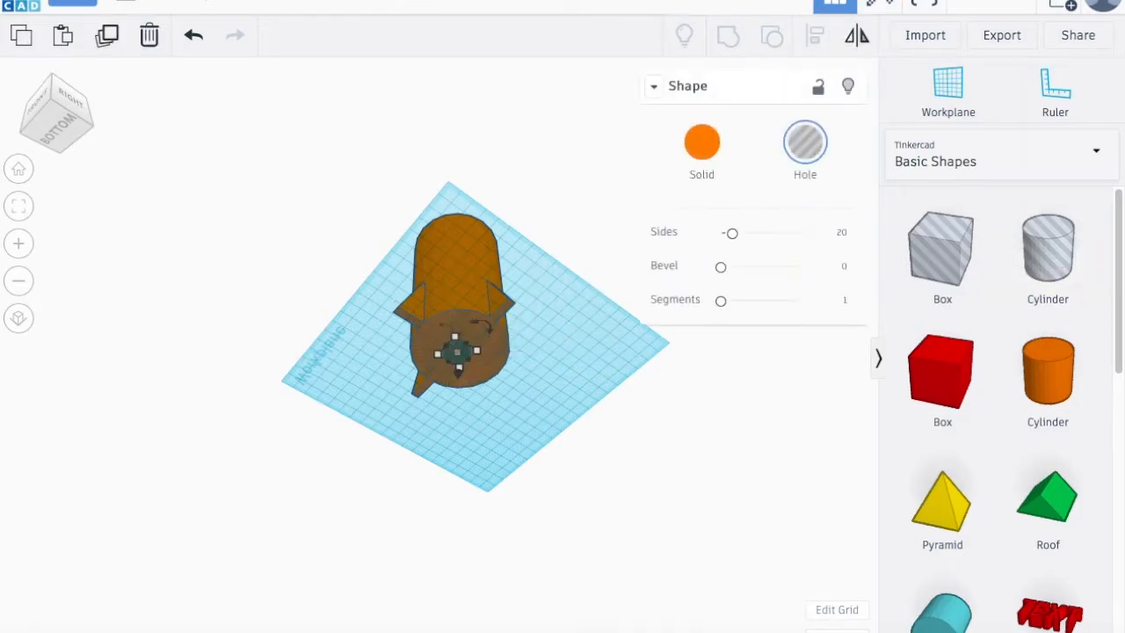
{"action": "left_click", "coordinate": [59, 134]}
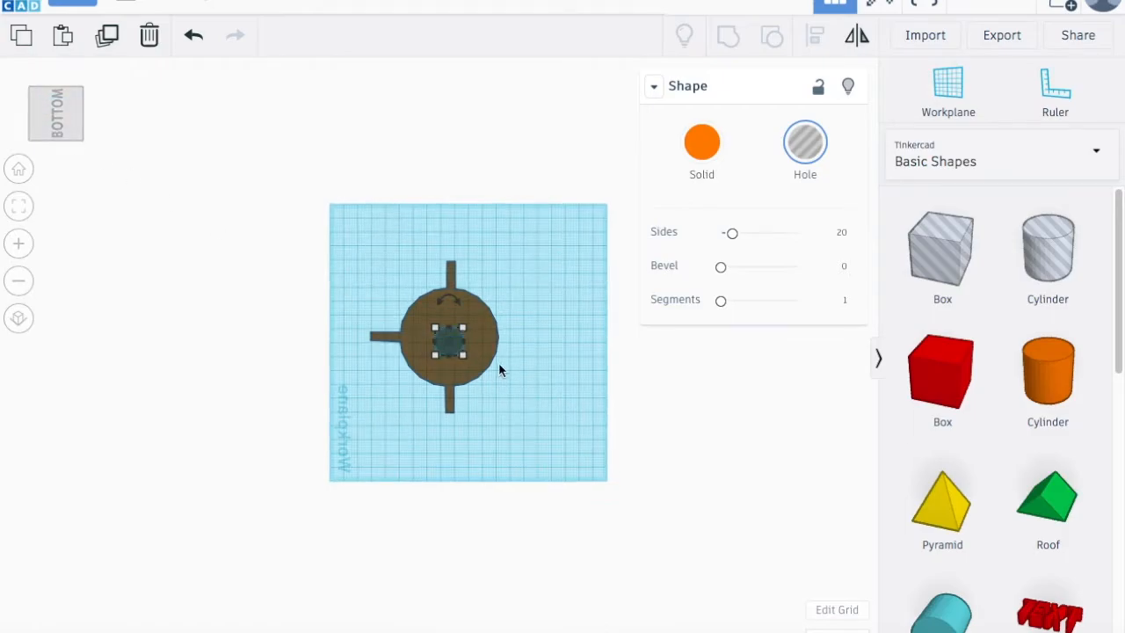
{"action": "scroll", "coordinate": [450, 350], "scroll_direction": "up", "scroll_amount": 5}
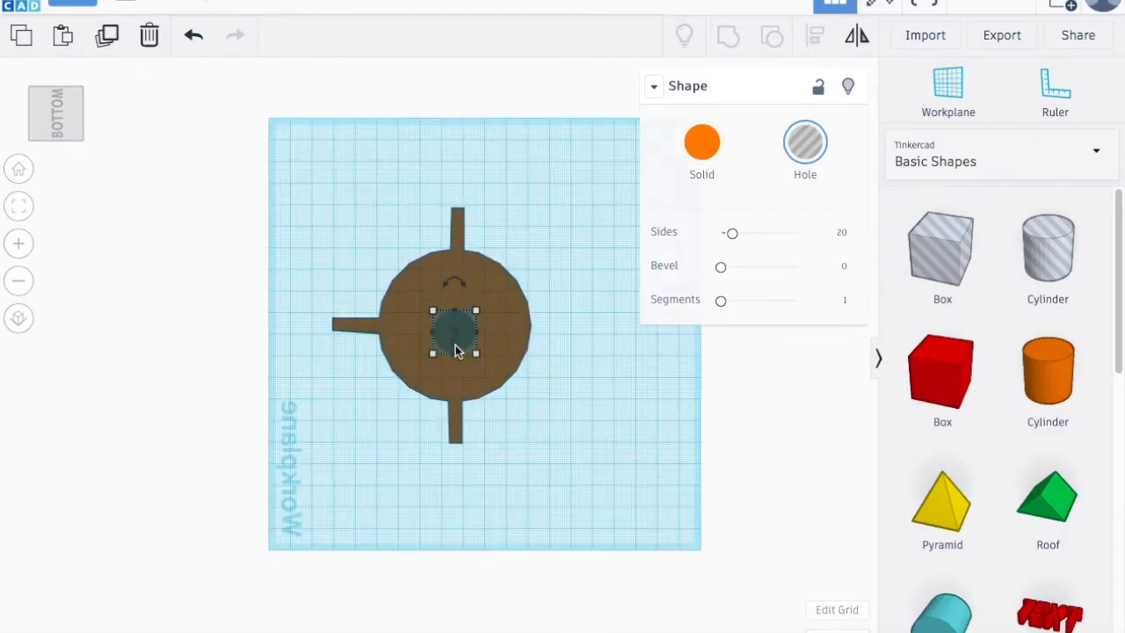
{"action": "mouse_move", "coordinate": [483, 331]}
{"action": "left_mouse_down"}
{"action": "mouse_move", "coordinate": [490, 314]}
{"action": "mouse_move", "coordinate": [482, 318]}
{"action": "left_mouse_up"}
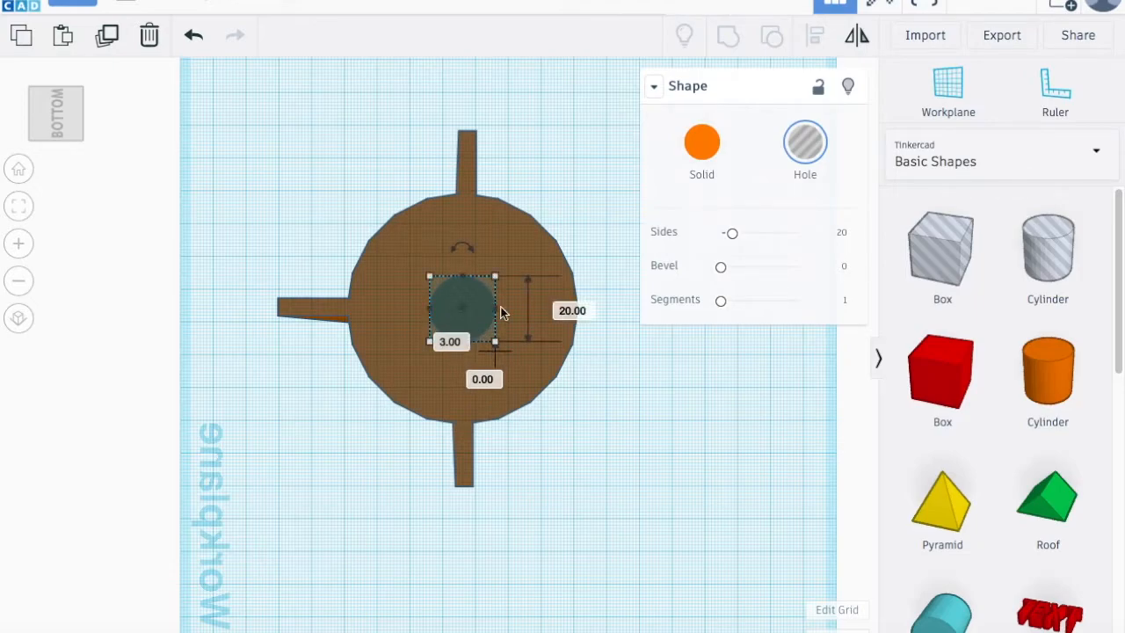
Set the base hole's length and width to 22 mm and re-centre it on the rocket's underside.
{"action": "left_click", "coordinate": [495, 282]}
{"action": "left_click", "coordinate": [481, 314]}
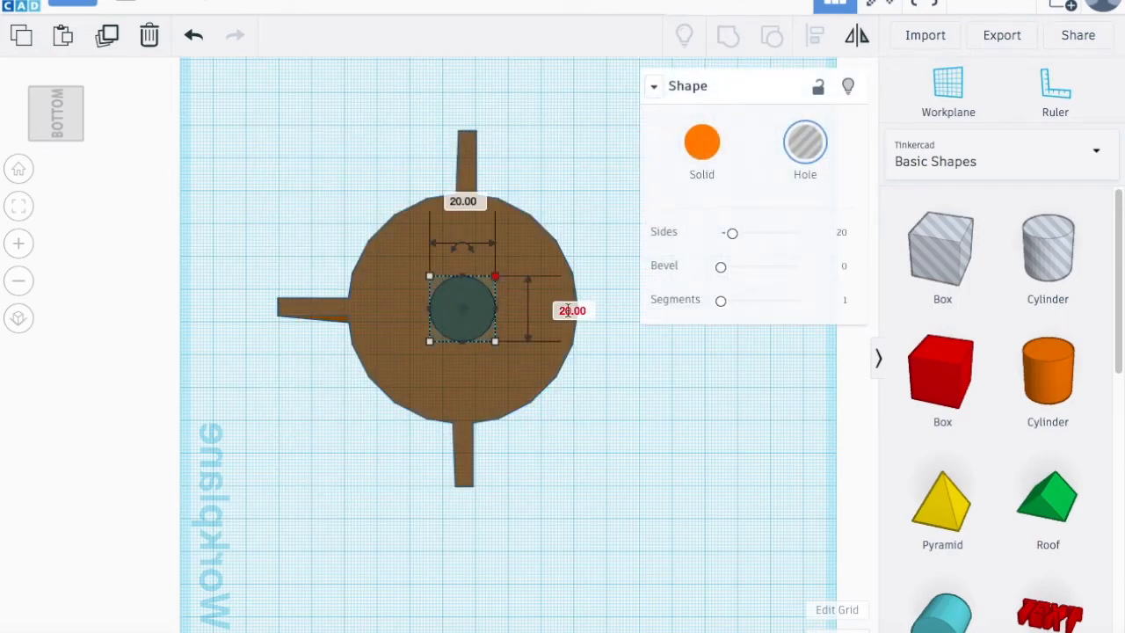
{"action": "left_click", "coordinate": [568, 310]}
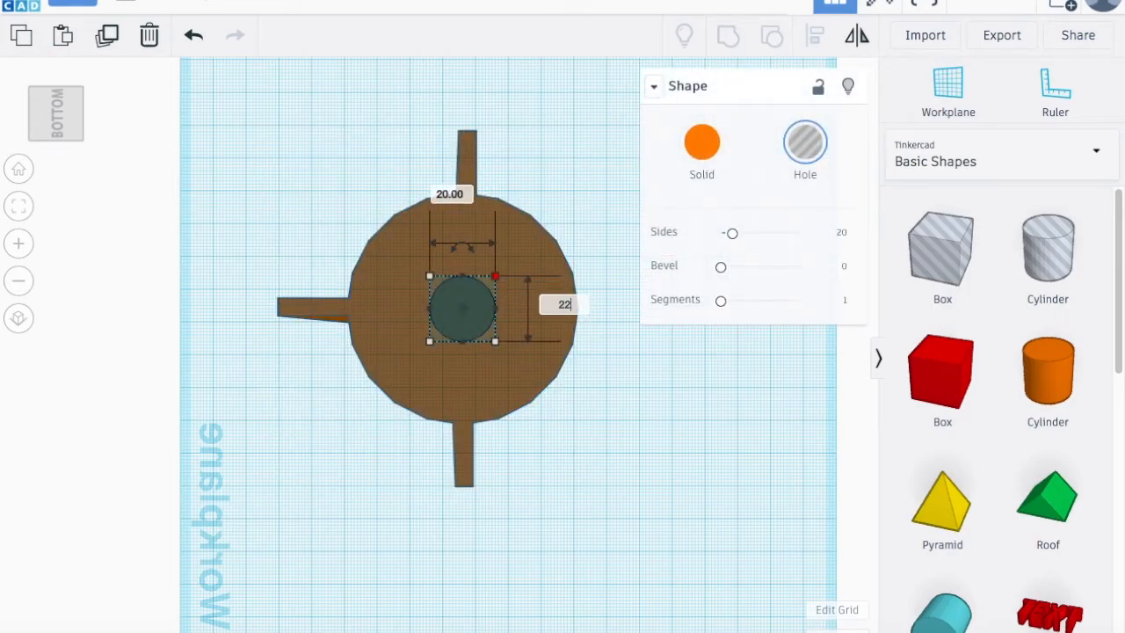
{"action": "key", "text": "Return"}
{"action": "left_click", "coordinate": [452, 188]}
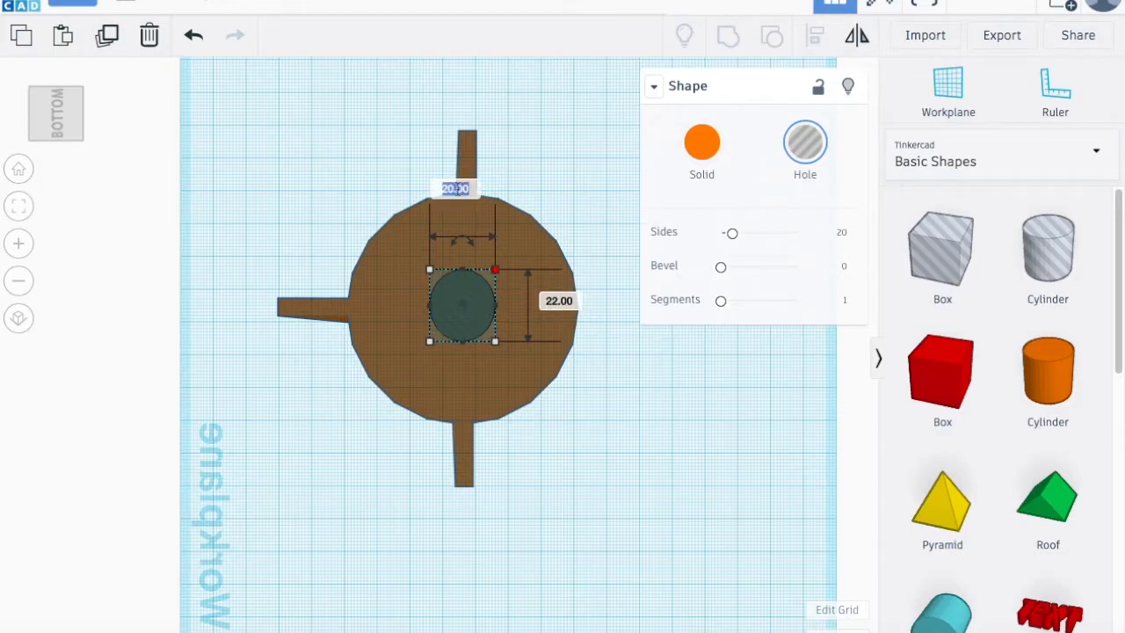
{"action": "type", "text": "22"}
{"action": "key", "text": "Return"}
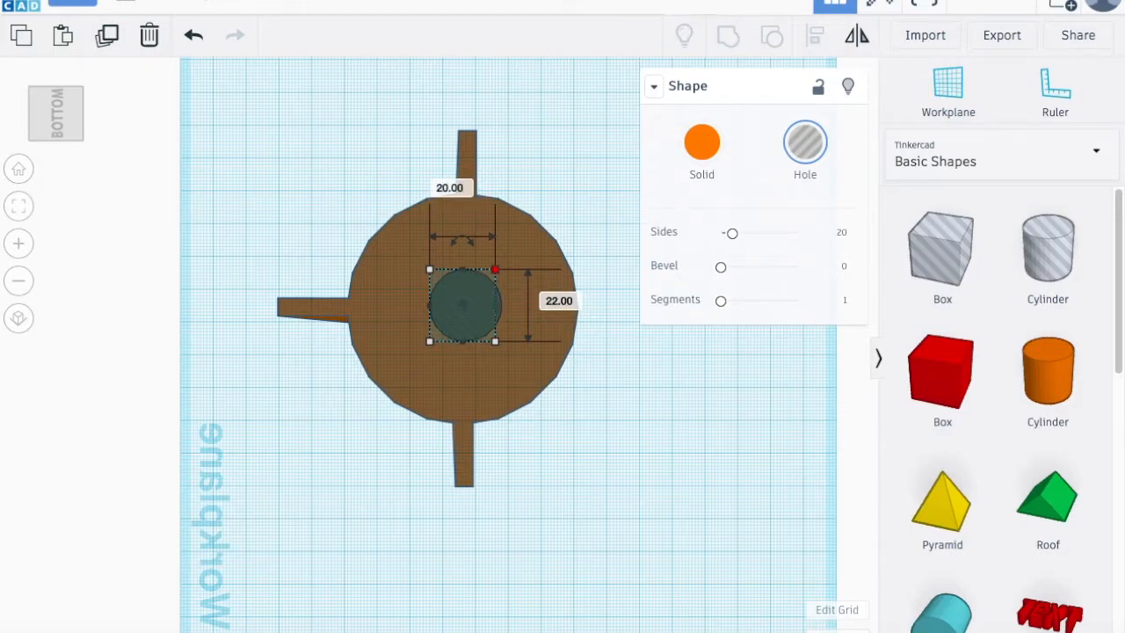
{"action": "left_click_drag", "start_coordinate": [478, 318], "coordinate": [478, 321]}
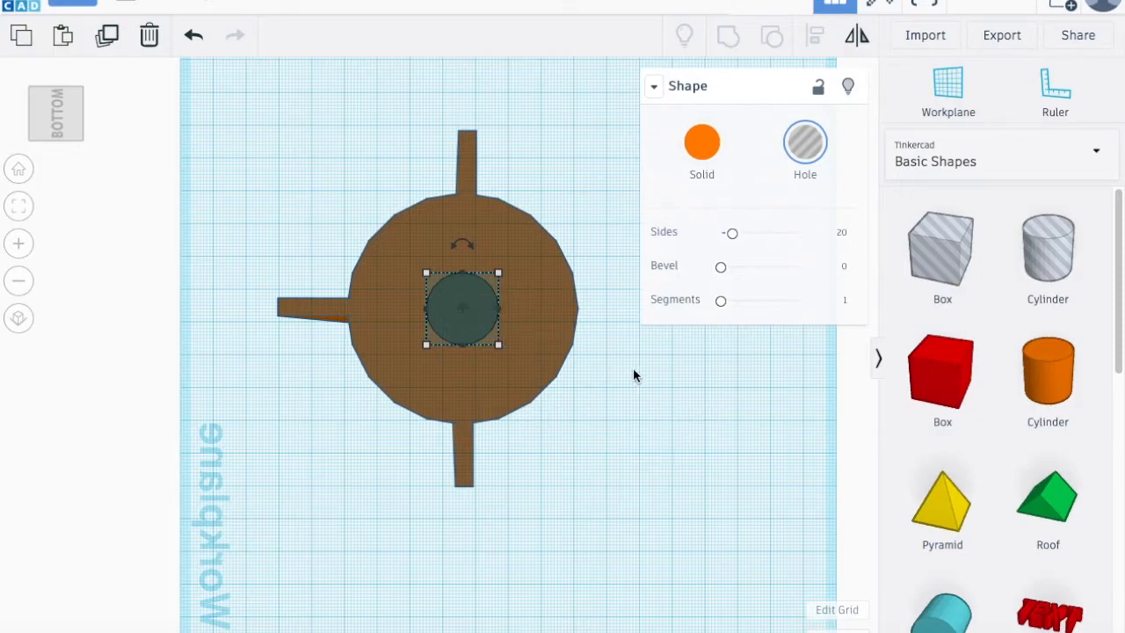
Select the rocket together with the 22 mm cylinder hole and group them to cut the base opening.
{"action": "right_click_drag", "start_coordinate": [630, 356], "coordinate": [568, 580]}
{"action": "scroll", "coordinate": [542, 532], "scroll_direction": "down", "scroll_amount": 5}
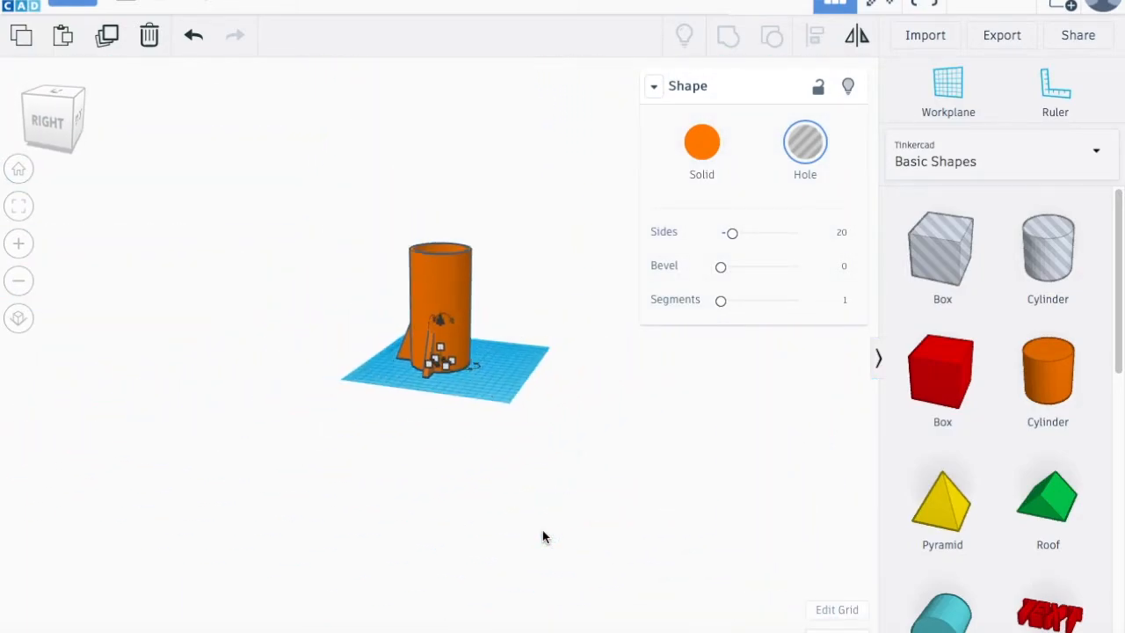
{"action": "left_click_drag", "start_coordinate": [351, 221], "coordinate": [524, 409]}
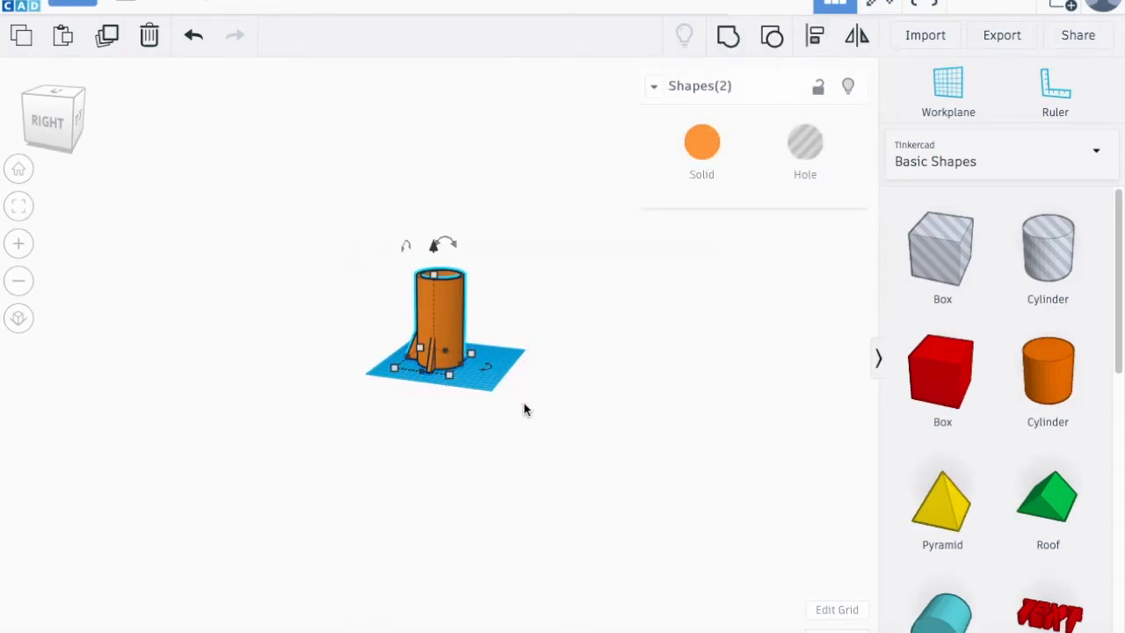
{"action": "left_click", "coordinate": [728, 37]}
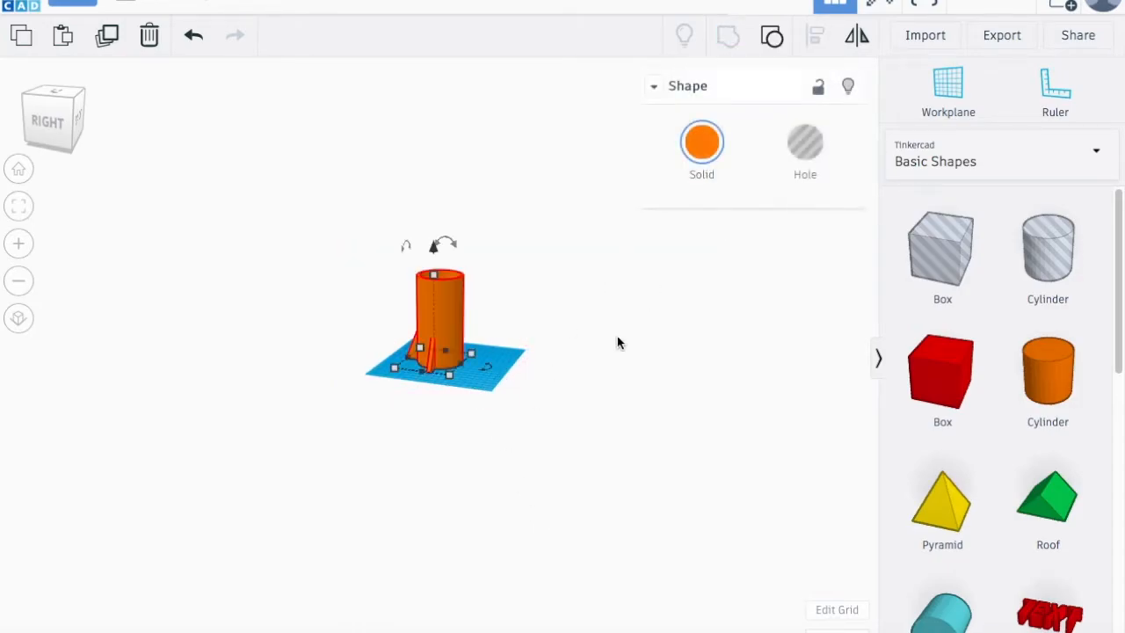
Inspect the grouped rocket from below and above, checking the base and the hollow interior.
{"action": "scroll", "coordinate": [436, 365], "scroll_direction": "up", "scroll_amount": 5}
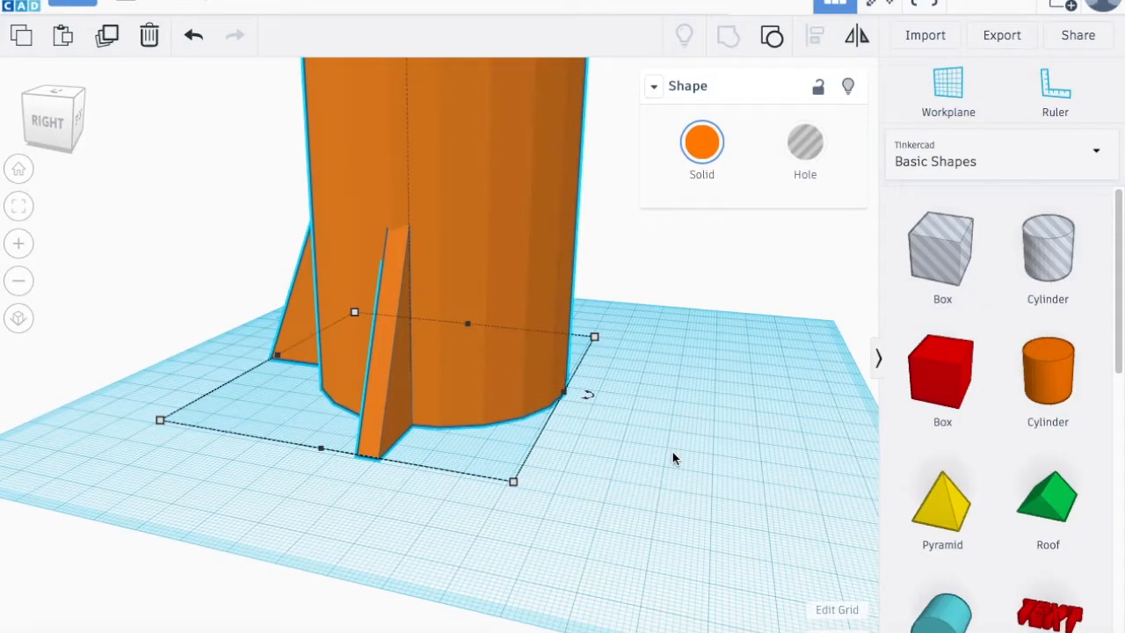
{"action": "left_click", "coordinate": [672, 456]}
{"action": "right_click_drag", "start_coordinate": [672, 452], "coordinate": [668, 220]}
{"action": "right_click_drag", "start_coordinate": [660, 239], "coordinate": [308, 527]}
{"action": "scroll", "coordinate": [374, 471], "scroll_direction": "down", "scroll_amount": 5}
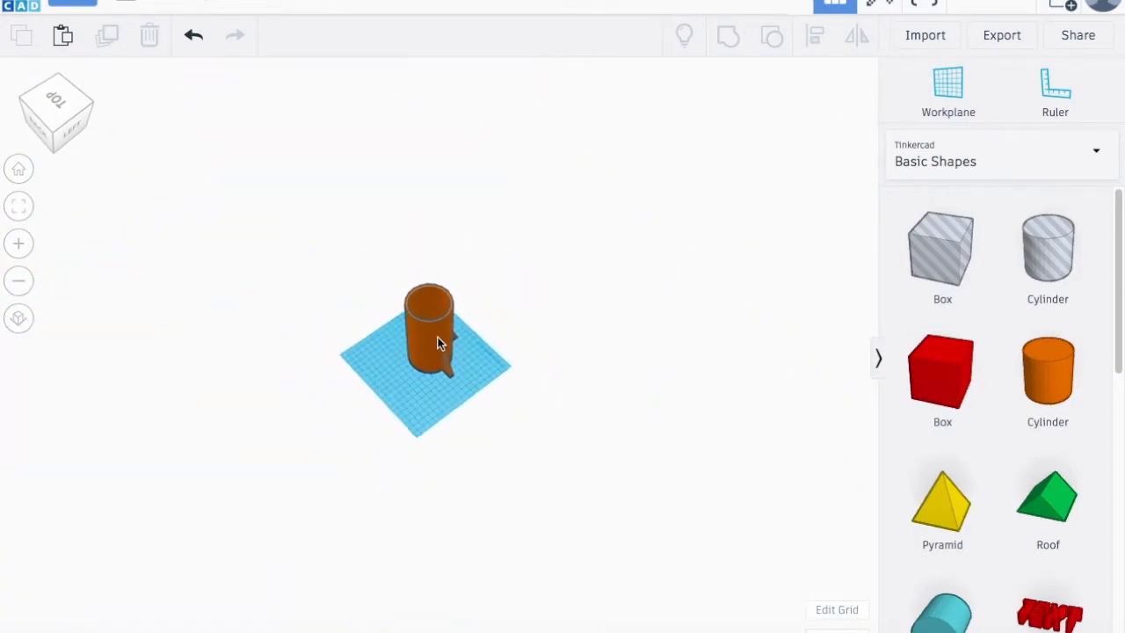
{"action": "scroll", "coordinate": [410, 254], "scroll_direction": "up", "scroll_amount": 5}
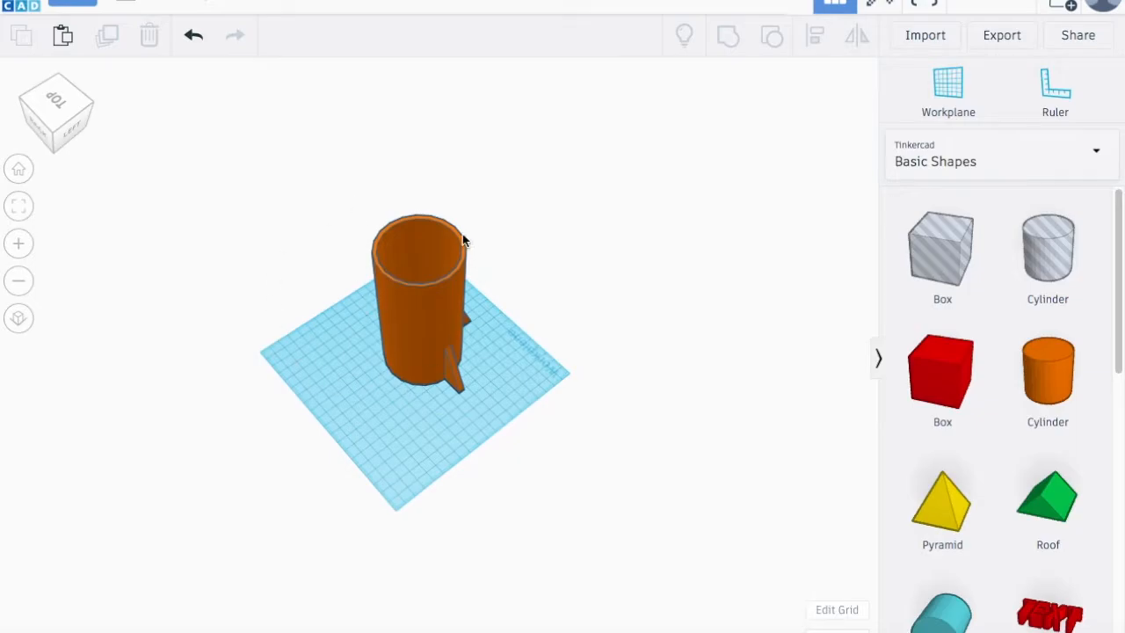
{"action": "right_click_drag", "start_coordinate": [510, 363], "coordinate": [505, 313]}
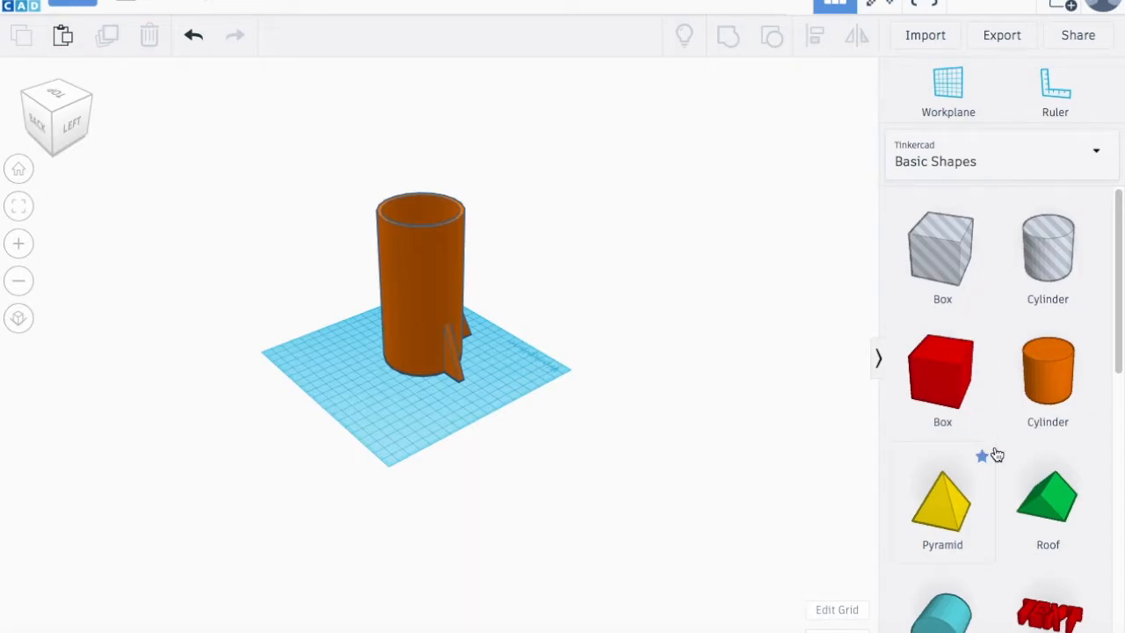
Place a Paraboloid from the basic shapes on the workplane beside the rocket.
{"action": "left_click_drag", "start_coordinate": [1117, 359], "coordinate": [1109, 576]}
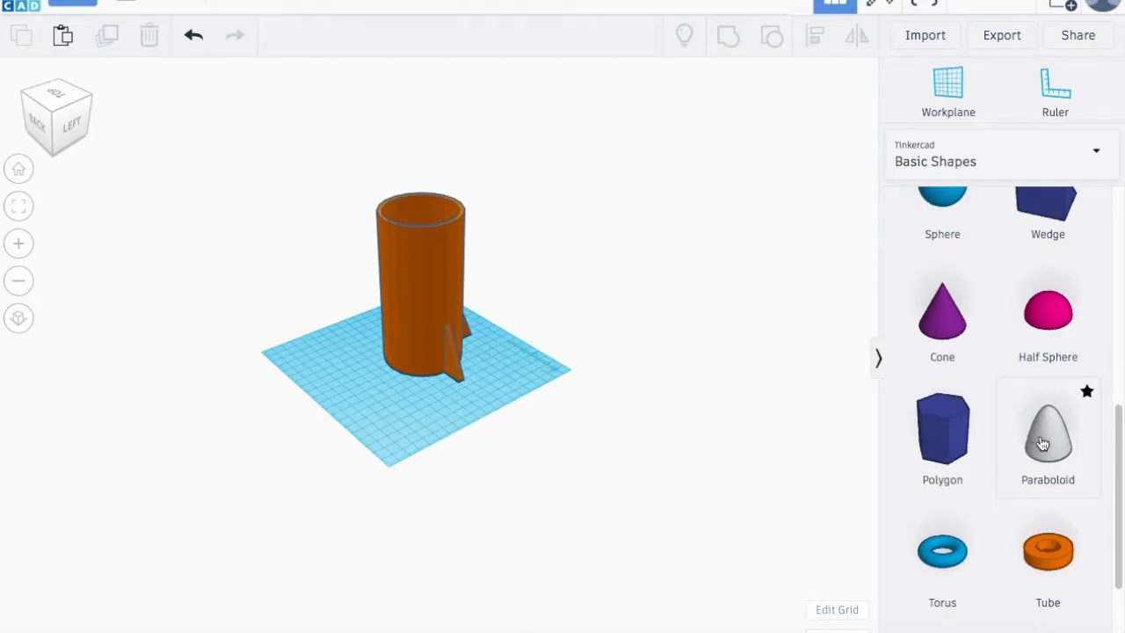
{"action": "left_click_drag", "start_coordinate": [1056, 444], "coordinate": [567, 385]}
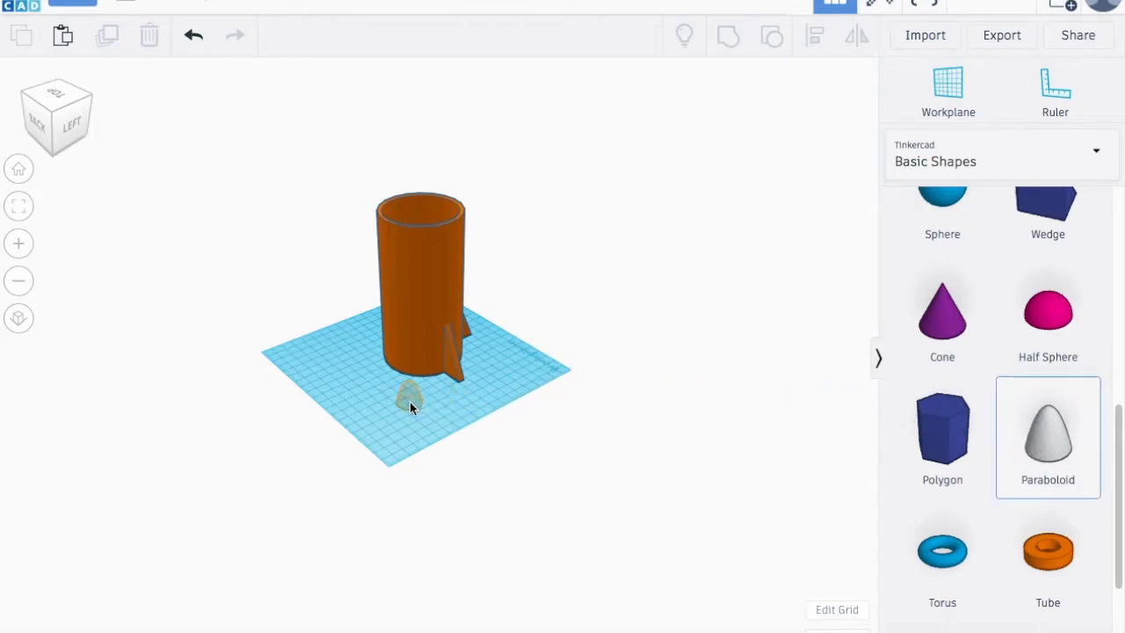
{"action": "left_click_drag", "start_coordinate": [410, 402], "coordinate": [409, 403]}
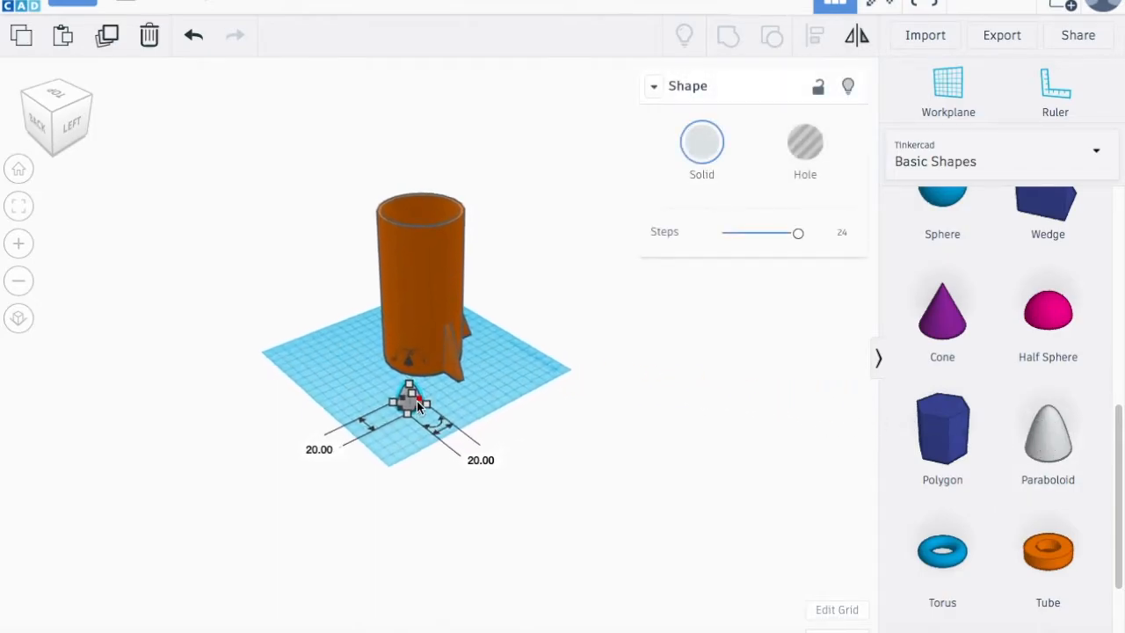
Set the paraboloid's length and width to 70 mm and reposition it beside the rocket on the workplane.
{"action": "scroll", "coordinate": [417, 401], "scroll_direction": "up", "scroll_amount": 5}
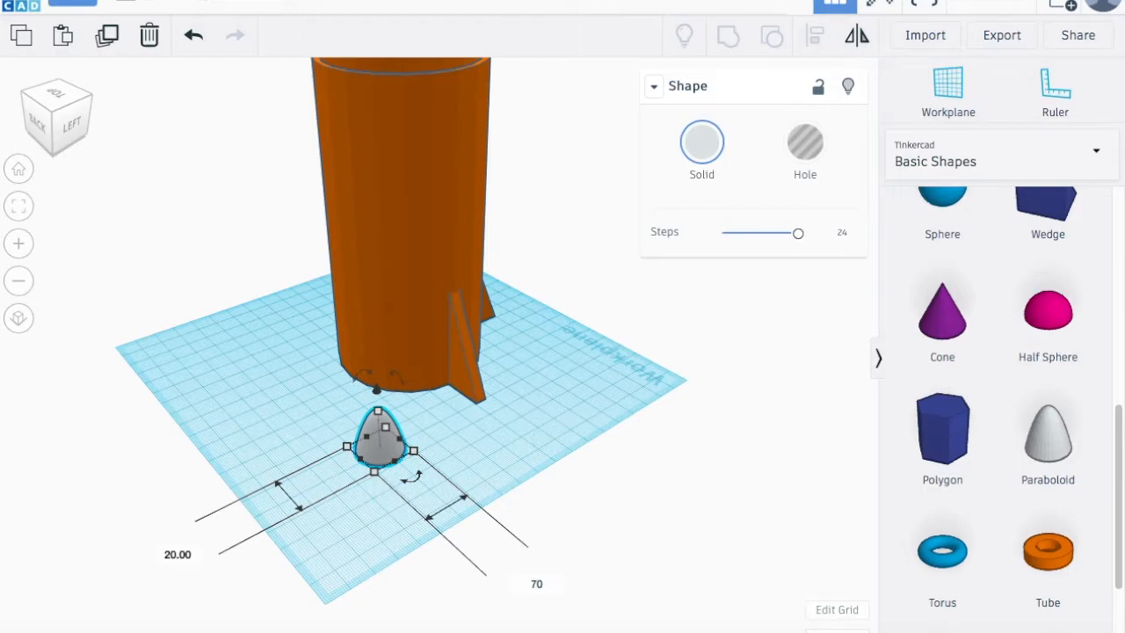
{"action": "key", "text": "Return"}
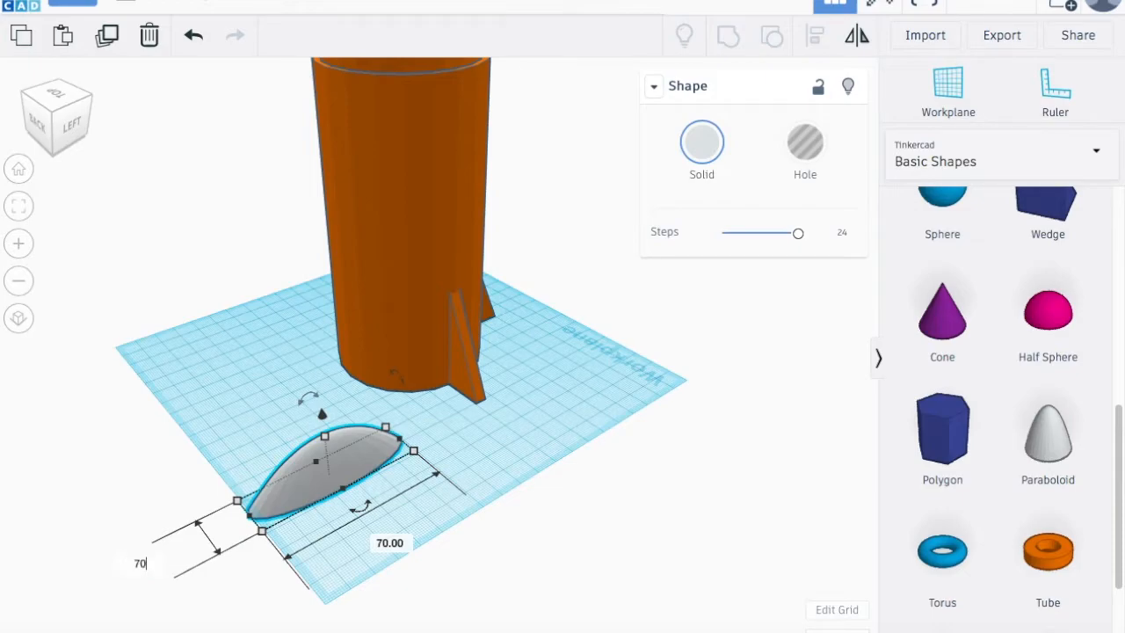
{"action": "type", "text": "70"}
{"action": "key", "text": "Return"}
{"action": "left_click_drag", "start_coordinate": [418, 544], "coordinate": [398, 480]}
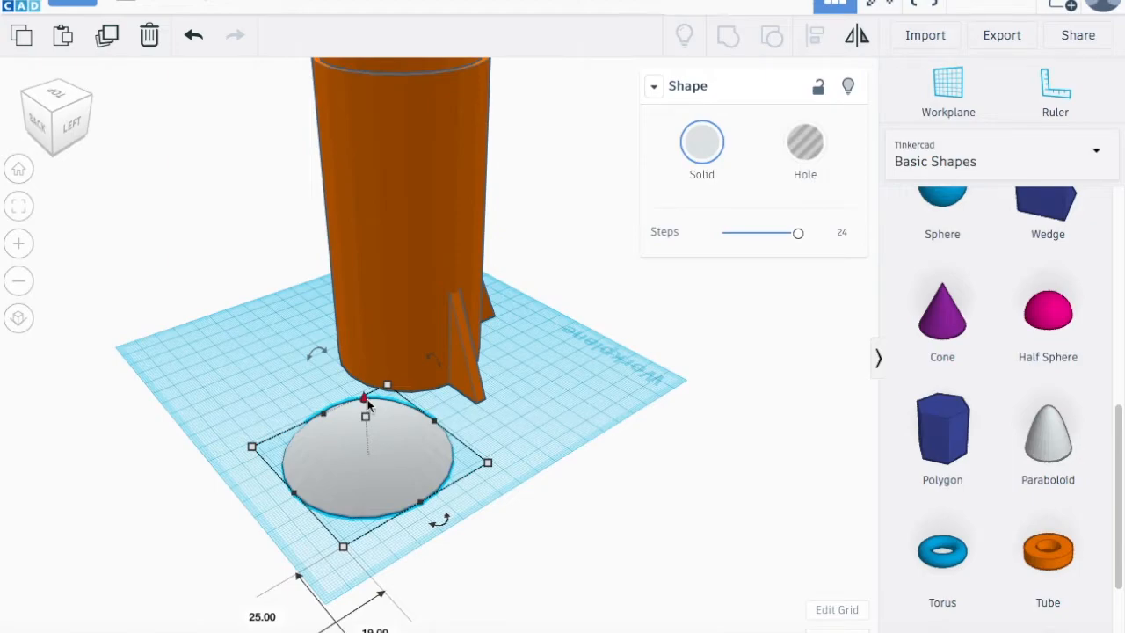
Raise the paraboloid 140 mm above the workplane.
{"action": "left_click_drag", "start_coordinate": [365, 400], "coordinate": [361, 347]}
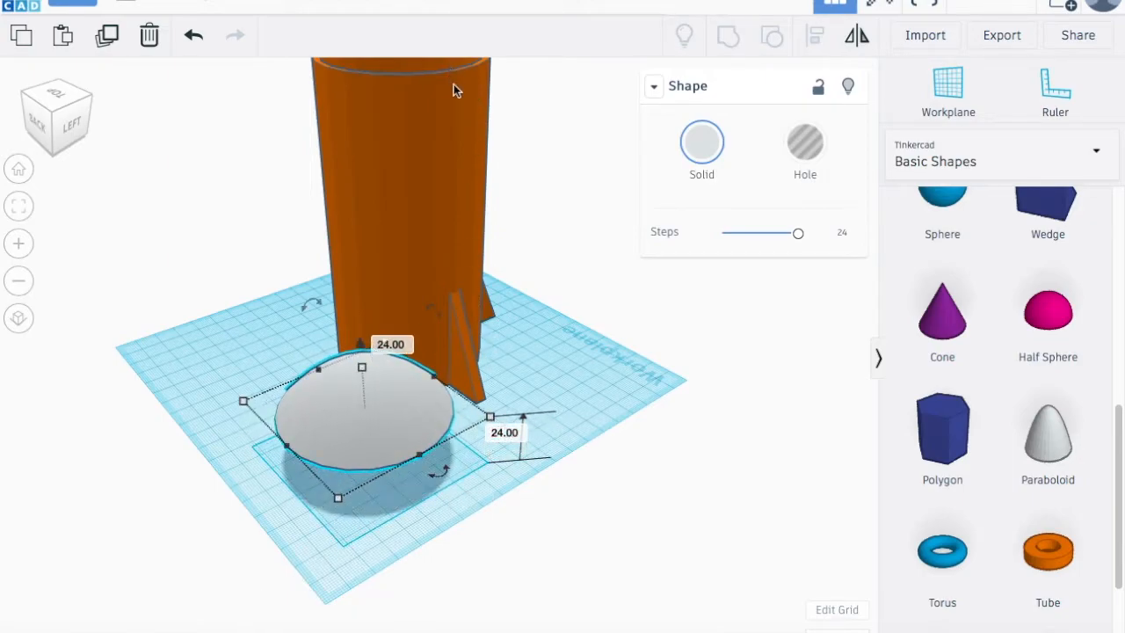
{"action": "left_click", "coordinate": [504, 433]}
{"action": "type", "text": "140"}
{"action": "key", "text": "Return"}
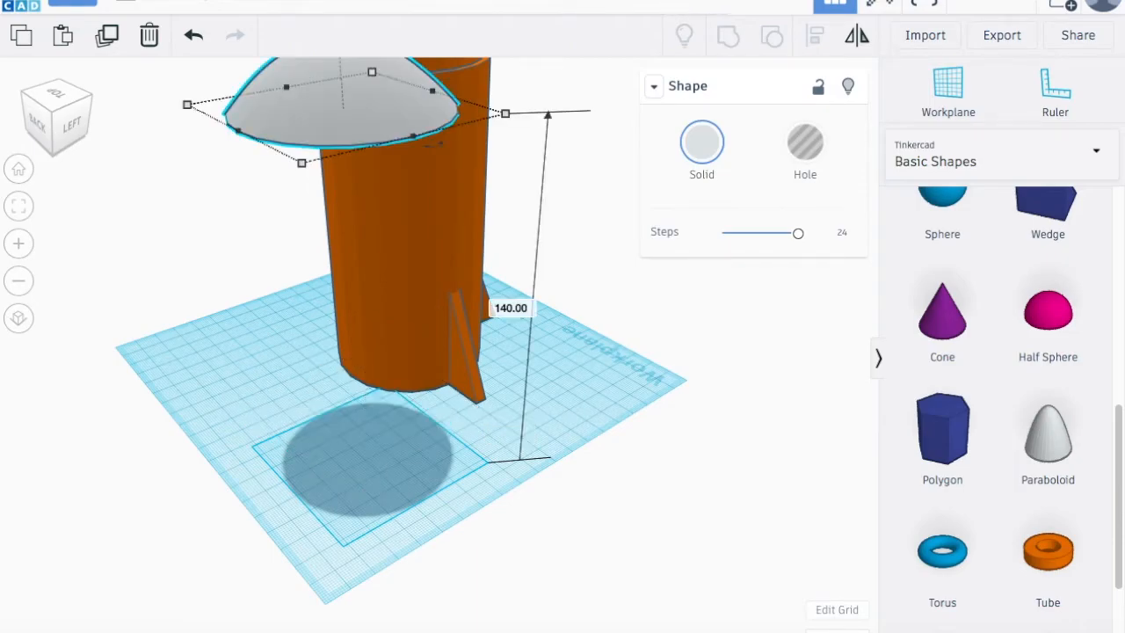
Move the raised paraboloid sideways onto the open top of the rocket body as its nose cone.
{"action": "right_click_drag", "start_coordinate": [655, 441], "coordinate": [565, 395]}
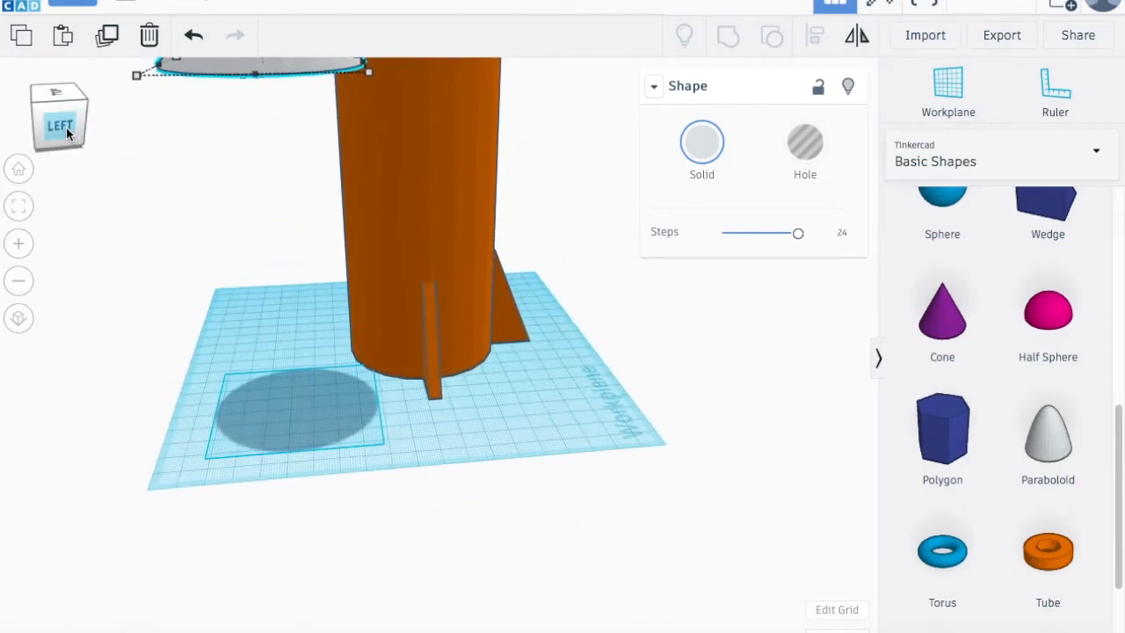
{"action": "left_click", "coordinate": [64, 123]}
{"action": "right_click_drag", "start_coordinate": [532, 247], "coordinate": [500, 507]}
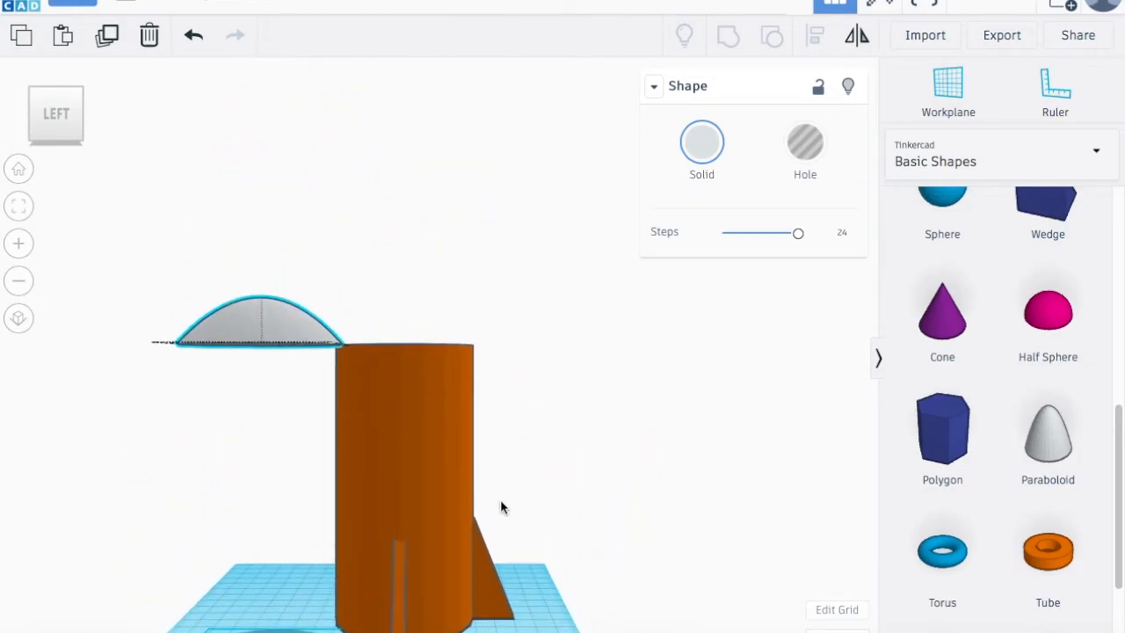
{"action": "key", "text": "Right"}
{"action": "key", "text": "Right"}
{"action": "key", "text": "Right"}
{"action": "key", "text": "Right"}
{"action": "key", "text": "Right"}
{"action": "key", "text": "Right"}
{"action": "key", "text": "Right"}
{"action": "key", "text": "Right"}
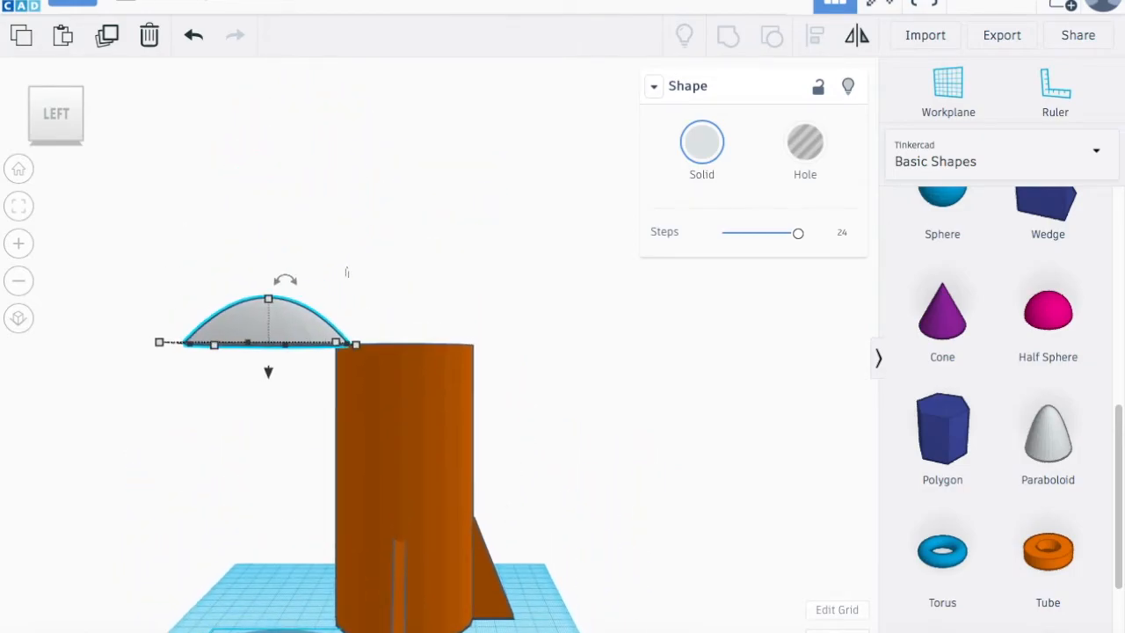
{"action": "key", "text": "Right"}
{"action": "key", "text": "Right"}
{"action": "key", "text": "Right"}
{"action": "key", "text": "Right"}
{"action": "key", "text": "Right"}
{"action": "key", "text": "Right"}
{"action": "key", "text": "Right"}
{"action": "key", "text": "Right"}
{"action": "key", "text": "Right"}
{"action": "key", "text": "Right"}
{"action": "key", "text": "Right"}
{"action": "key", "text": "Right"}
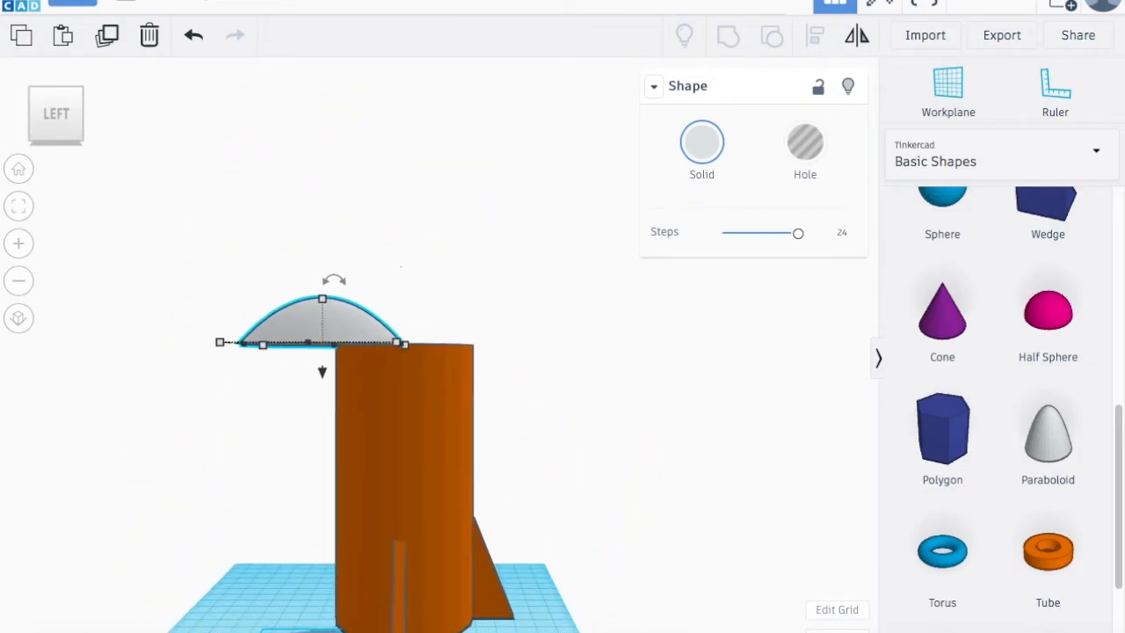
{"action": "key", "text": "Right"}
{"action": "key", "text": "Right"}
{"action": "key", "text": "Right"}
{"action": "key", "text": "Right"}
{"action": "key", "text": "Right"}
{"action": "key", "text": "Right"}
{"action": "key", "text": "Right"}
{"action": "key", "text": "Right"}
{"action": "key", "text": "Right"}
{"action": "key", "text": "Right"}
{"action": "key", "text": "Right"}
{"action": "key", "text": "Right"}
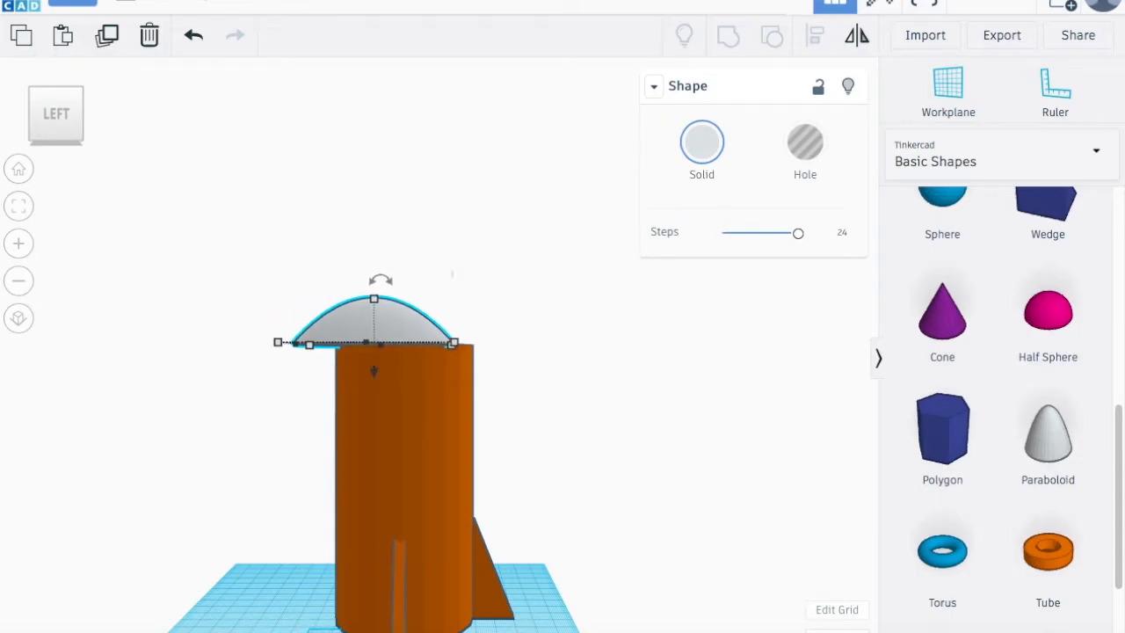
{"action": "right_click_drag", "start_coordinate": [695, 362], "coordinate": [383, 351]}
{"action": "left_click_drag", "start_coordinate": [383, 351], "coordinate": [485, 326]}
Centre the paraboloid nose cone over the open top of the rocket body and check its fit from above.
{"action": "left_click", "coordinate": [637, 538]}
{"action": "right_click_drag", "start_coordinate": [637, 543], "coordinate": [844, 502]}
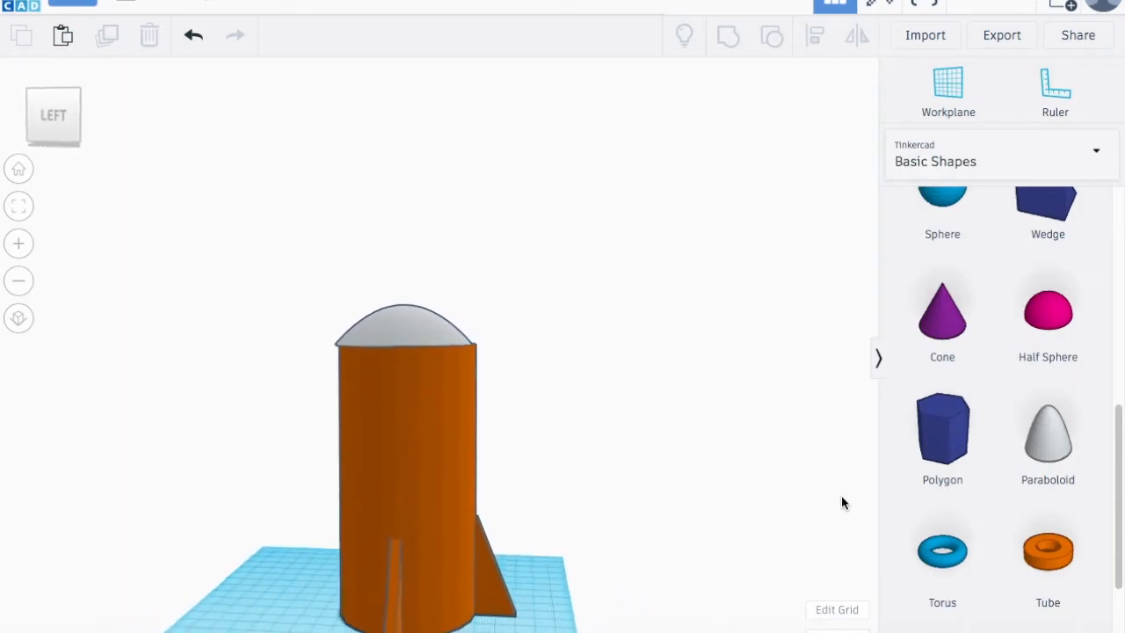
{"action": "left_click", "coordinate": [418, 330]}
{"action": "left_click_drag", "start_coordinate": [419, 332], "coordinate": [420, 333]}
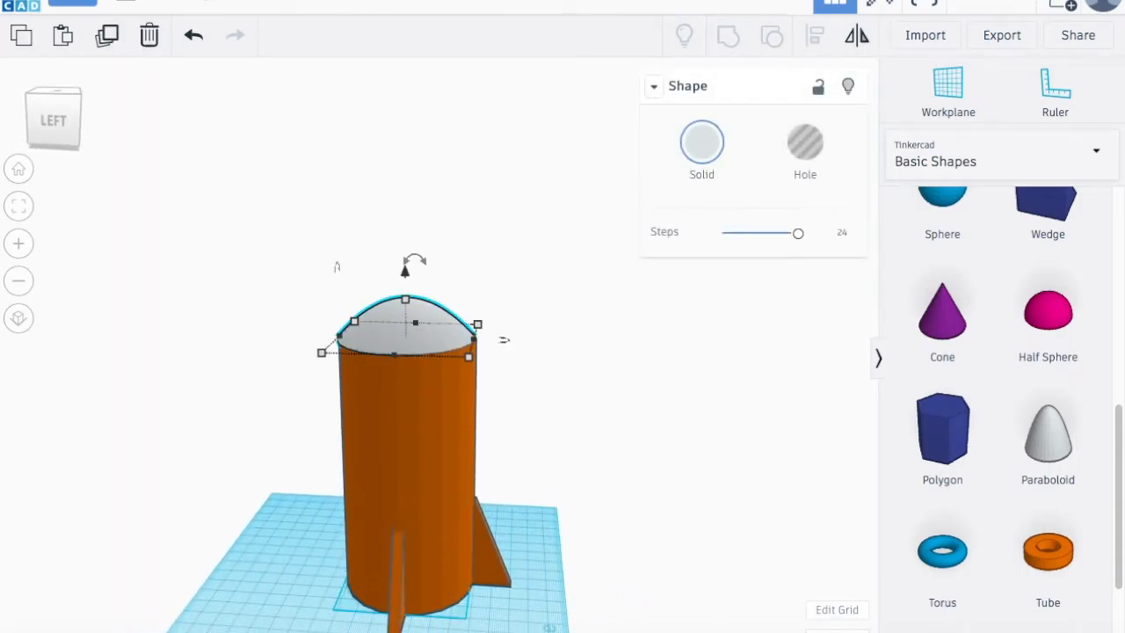
{"action": "left_click", "coordinate": [59, 92]}
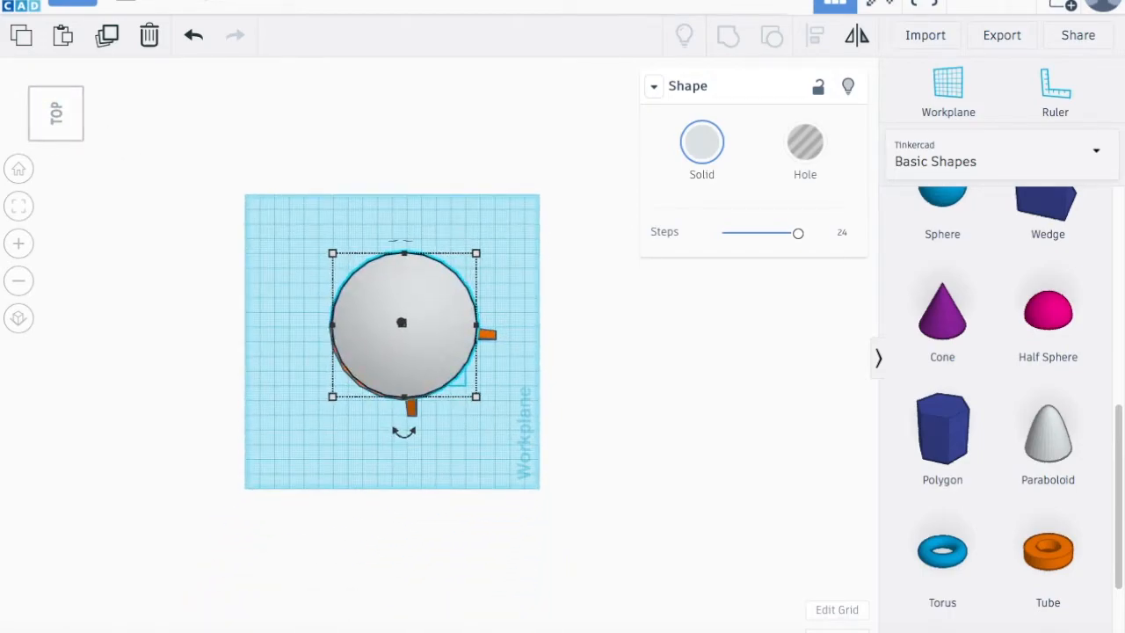
{"action": "left_click", "coordinate": [626, 440]}
{"action": "right_click_drag", "start_coordinate": [580, 446], "coordinate": [642, 288]}
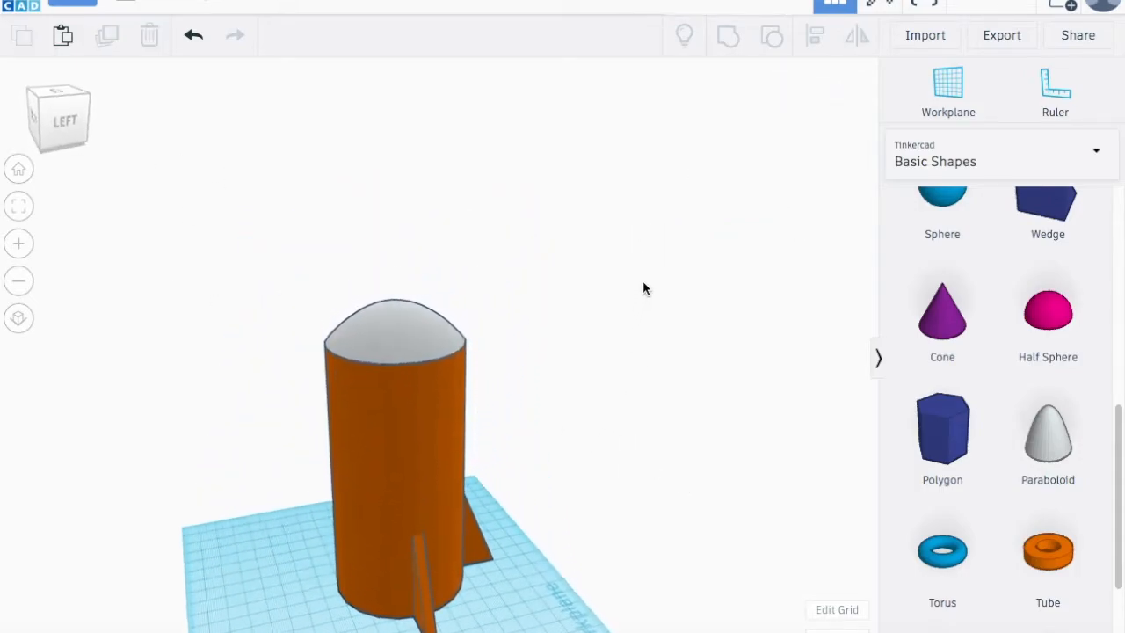
Group the paraboloid nose cone and the rocket body into one shape.
{"action": "scroll", "coordinate": [623, 419], "scroll_direction": "down", "scroll_amount": 2}
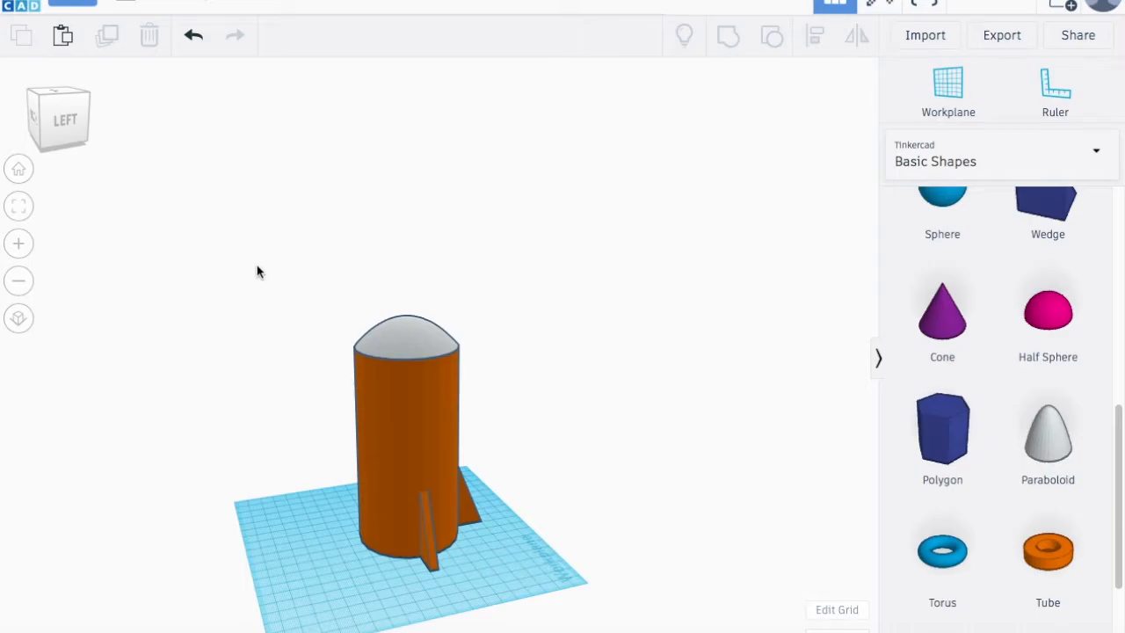
{"action": "left_click_drag", "start_coordinate": [450, 557], "coordinate": [572, 606]}
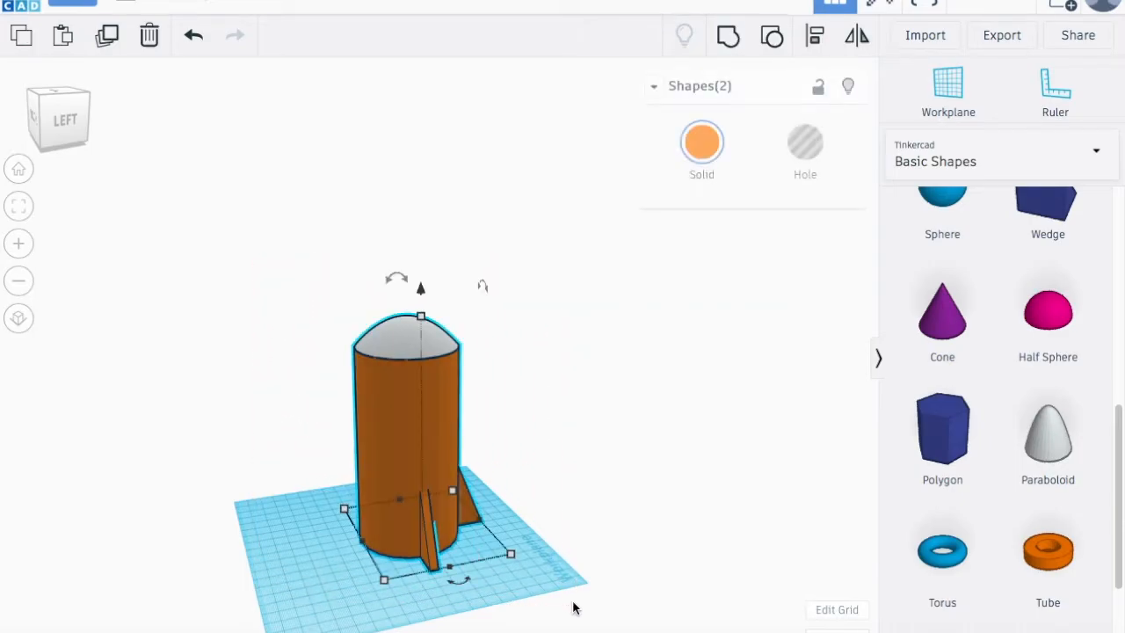
{"action": "left_click", "coordinate": [728, 36]}
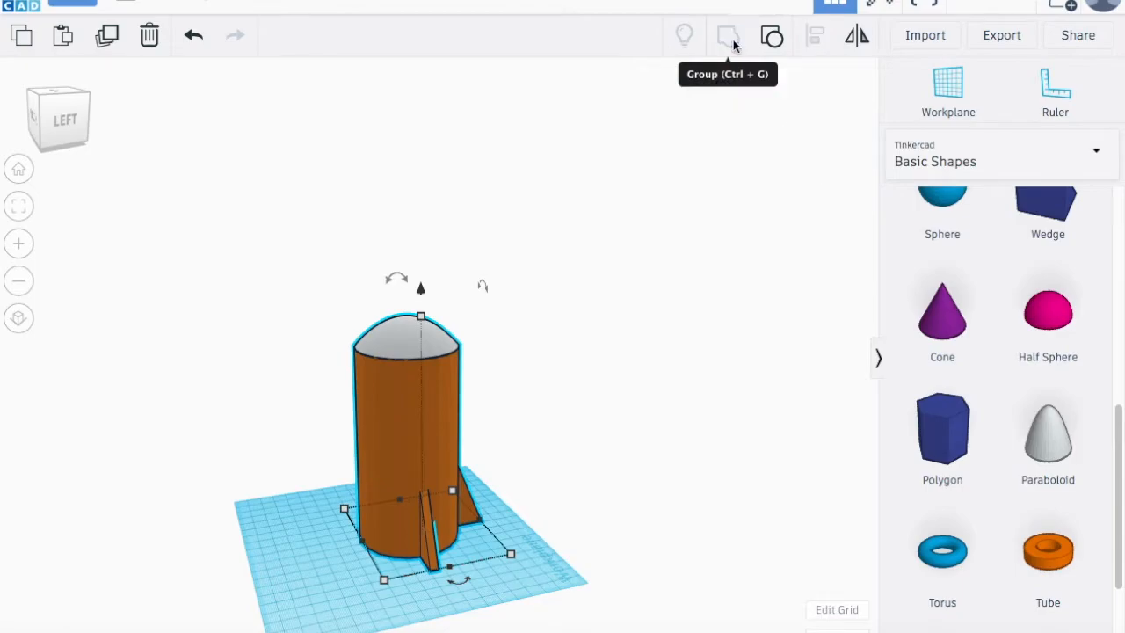
{"action": "left_click", "coordinate": [556, 555]}
{"action": "right_click_drag", "start_coordinate": [521, 559], "coordinate": [555, 465]}
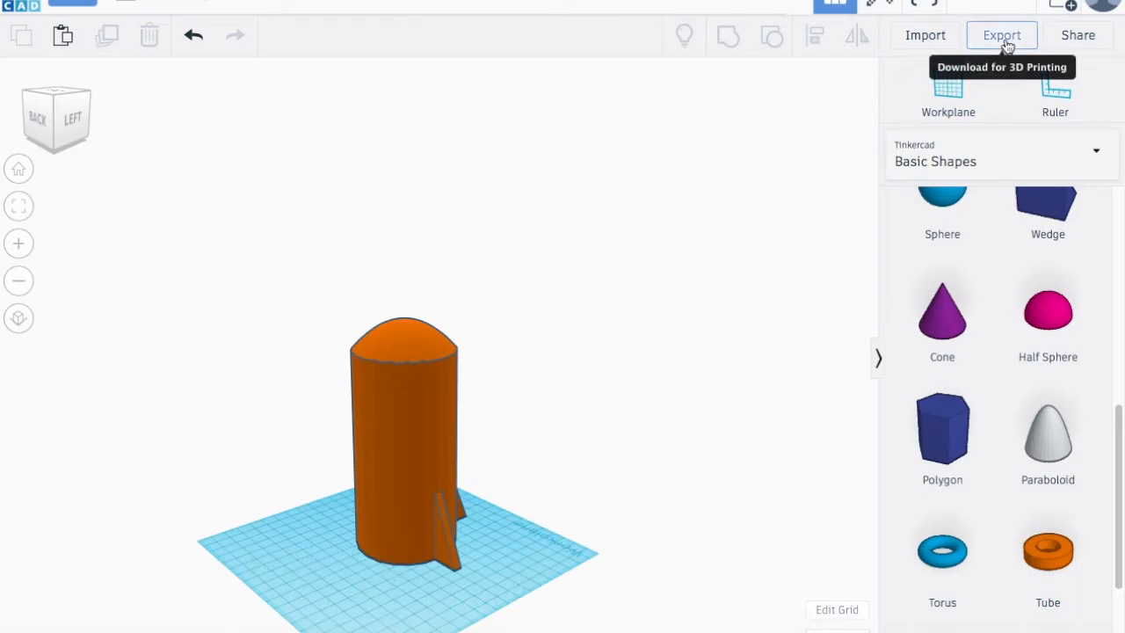
Place a hole box against the rocket's finless side and stretch its footprint to 65 by 17 mm.
{"action": "right_click_drag", "start_coordinate": [547, 495], "coordinate": [515, 575]}
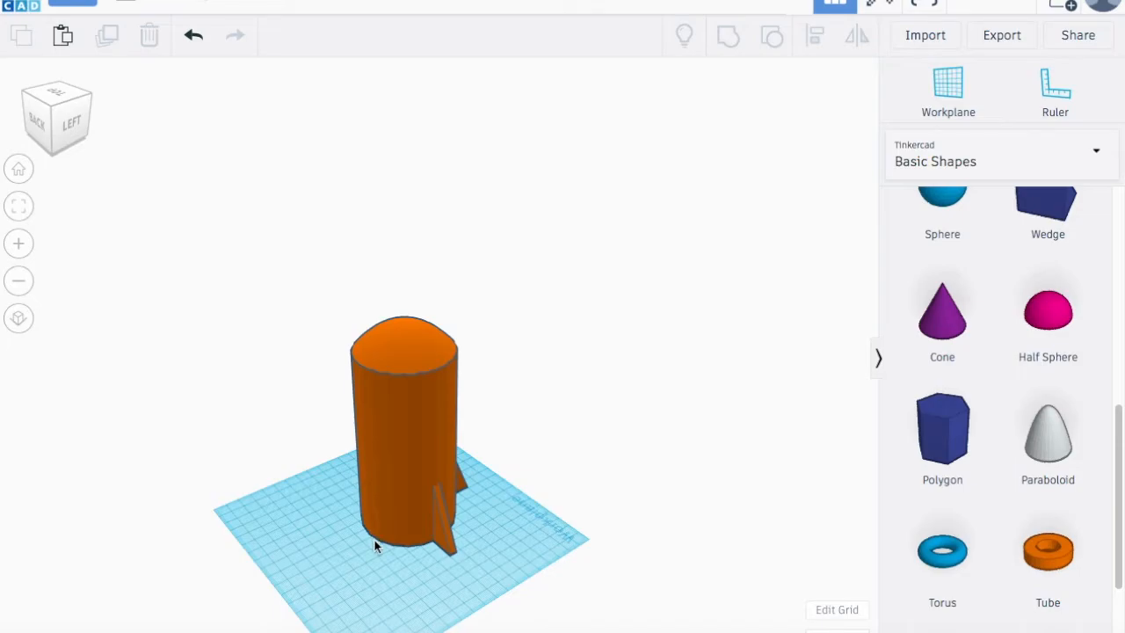
{"action": "right_click_drag", "start_coordinate": [472, 538], "coordinate": [484, 510]}
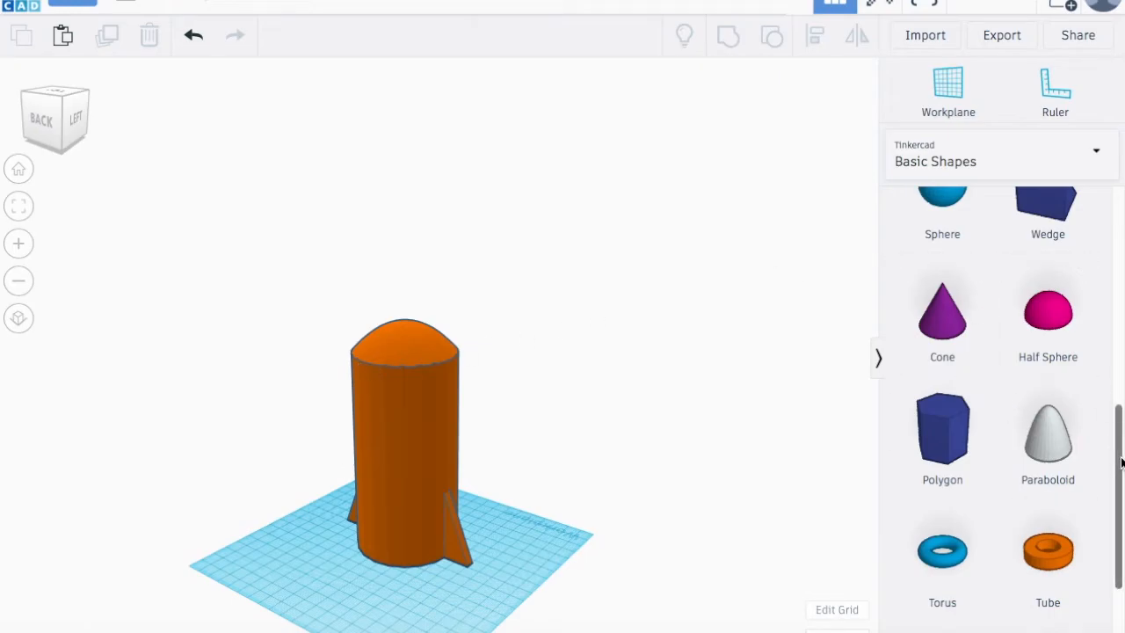
{"action": "left_click_drag", "start_coordinate": [1119, 463], "coordinate": [1100, 229]}
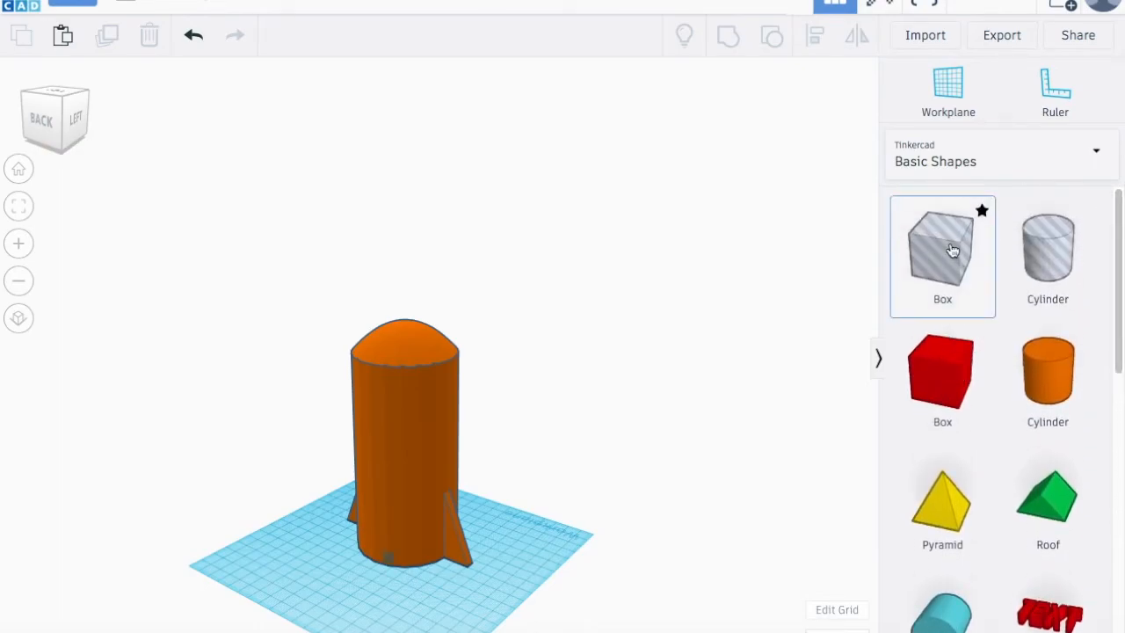
{"action": "left_click_drag", "start_coordinate": [720, 439], "coordinate": [350, 551]}
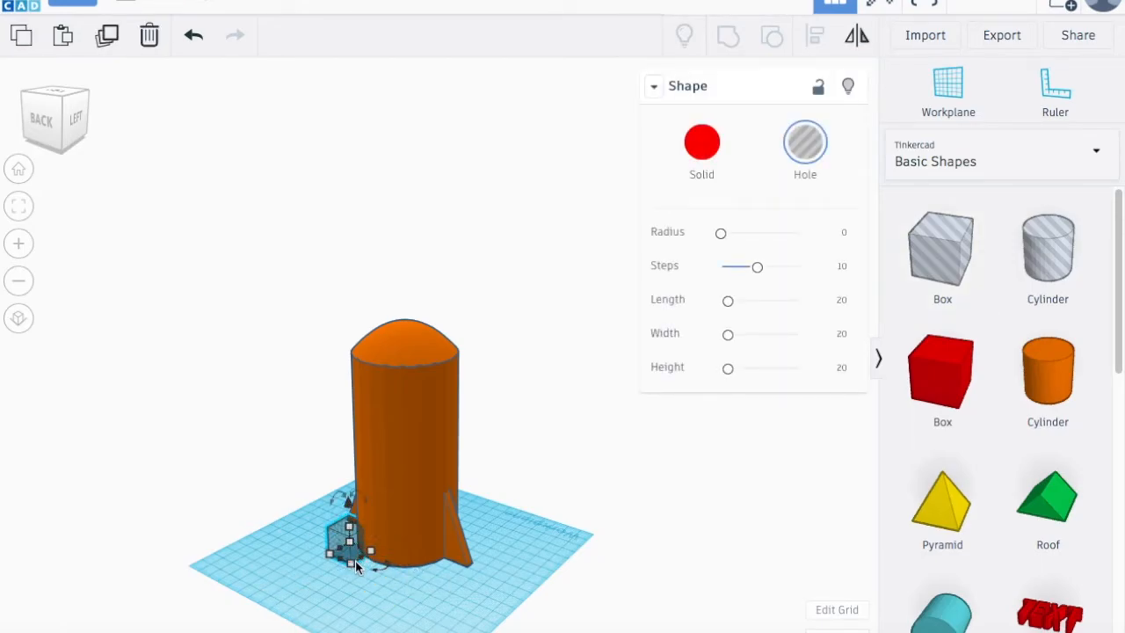
{"action": "left_click_drag", "start_coordinate": [354, 571], "coordinate": [405, 583]}
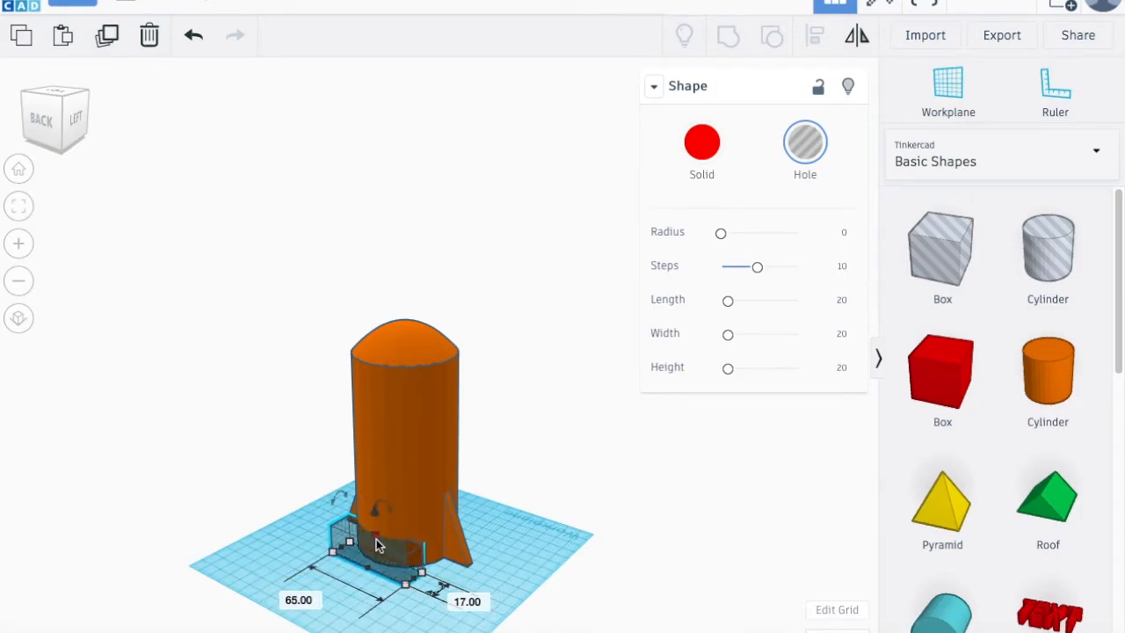
Stretch the hole box upward along the rocket body until it reaches the nose cone.
{"action": "left_click_drag", "start_coordinate": [376, 544], "coordinate": [414, 359]}
{"action": "right_click_drag", "start_coordinate": [393, 616], "coordinate": [514, 519]}
{"action": "left_click", "coordinate": [62, 123]}
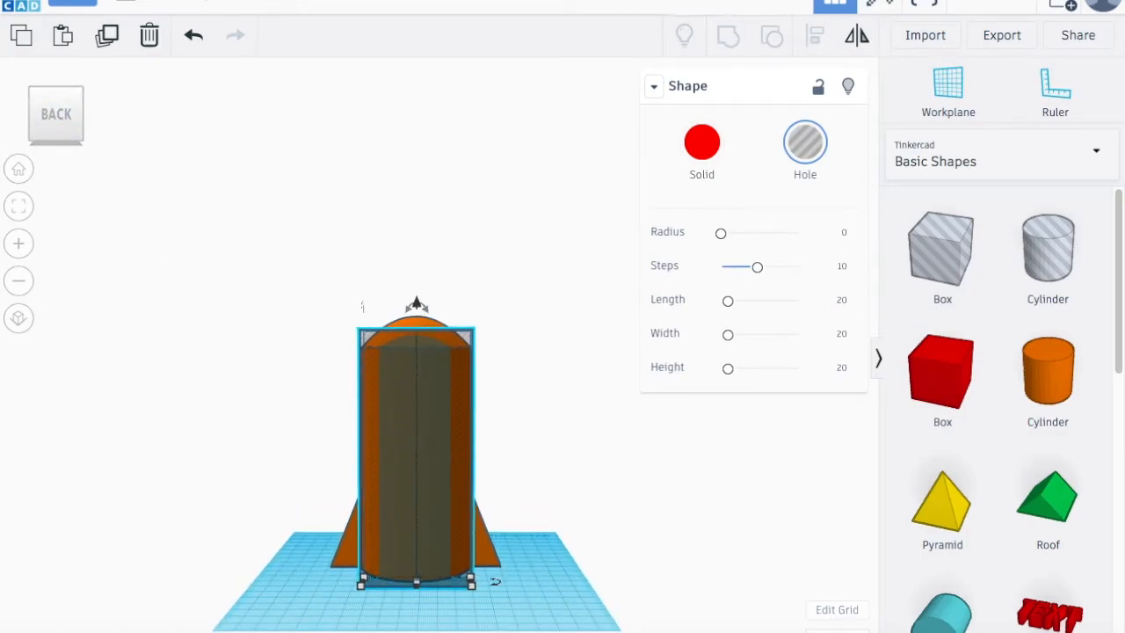
{"action": "right_click_drag", "start_coordinate": [602, 512], "coordinate": [452, 538]}
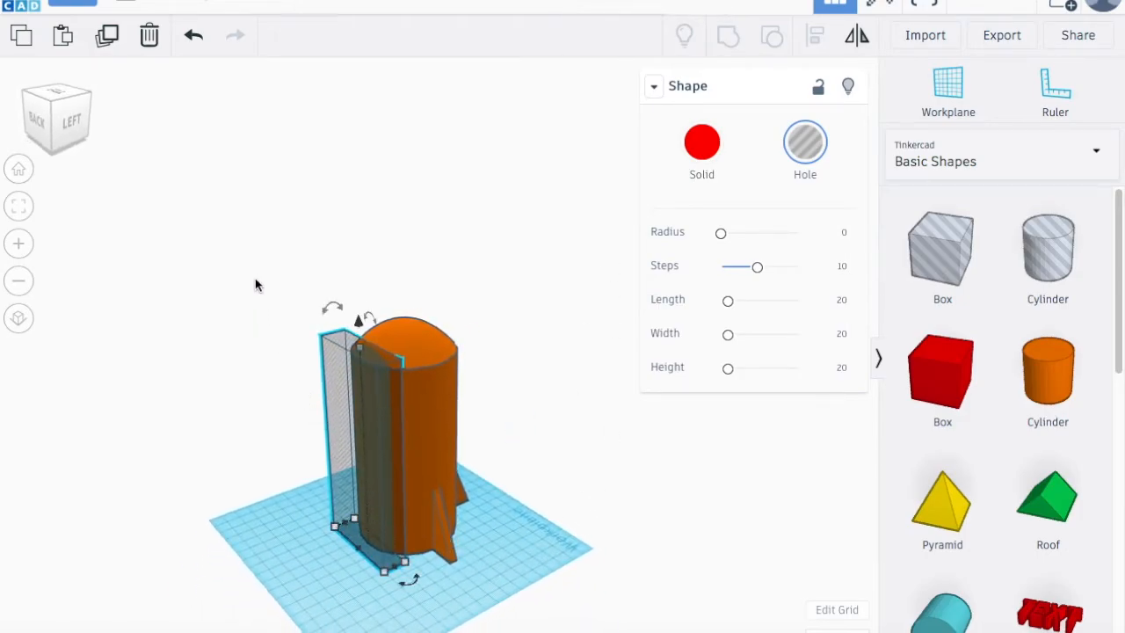
Group the hole box with the rocket to cut a flat opening along the finless side.
{"action": "left_click_drag", "start_coordinate": [288, 446], "coordinate": [541, 628]}
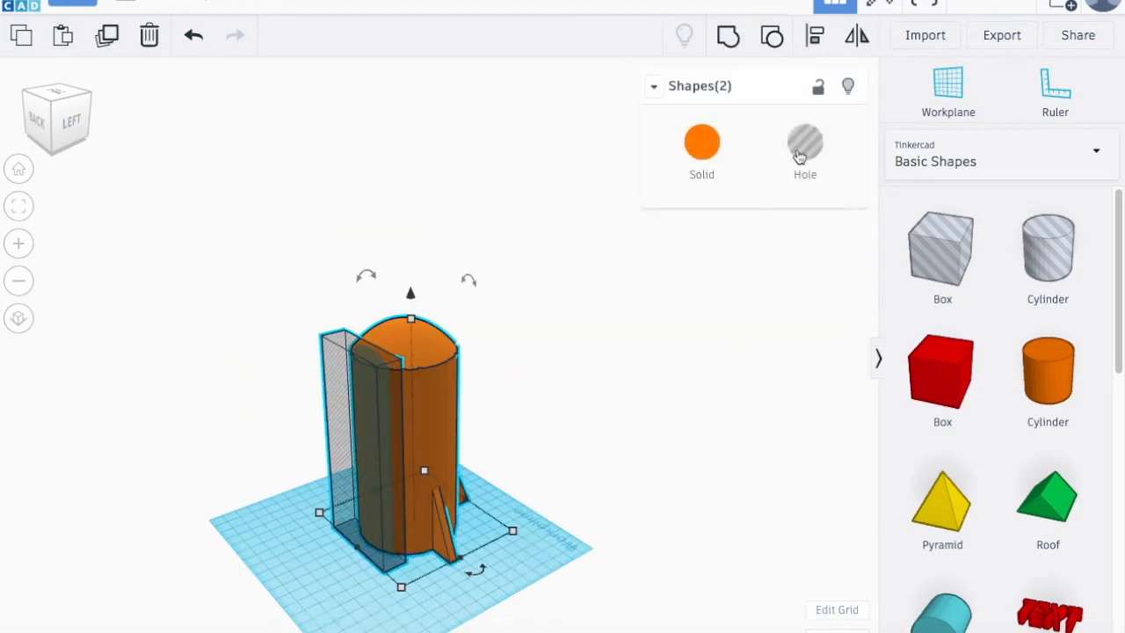
{"action": "left_click", "coordinate": [729, 41]}
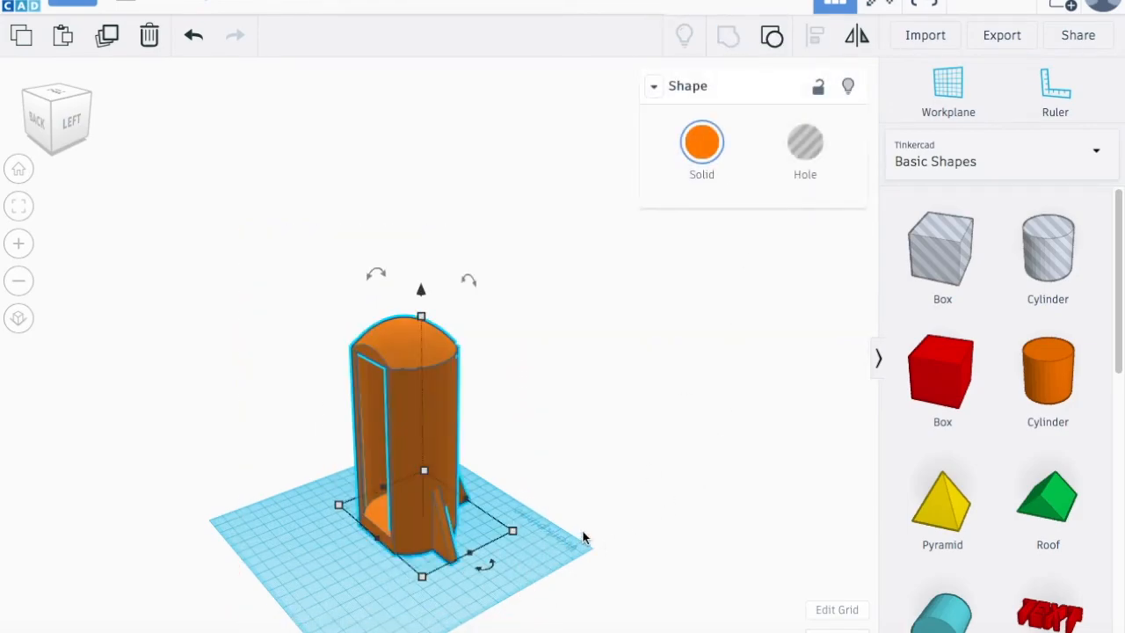
{"action": "left_click", "coordinate": [315, 545]}
{"action": "scroll", "coordinate": [325, 557], "scroll_direction": "up", "scroll_amount": 4}
{"action": "right_click_drag", "start_coordinate": [402, 595], "coordinate": [378, 615]}
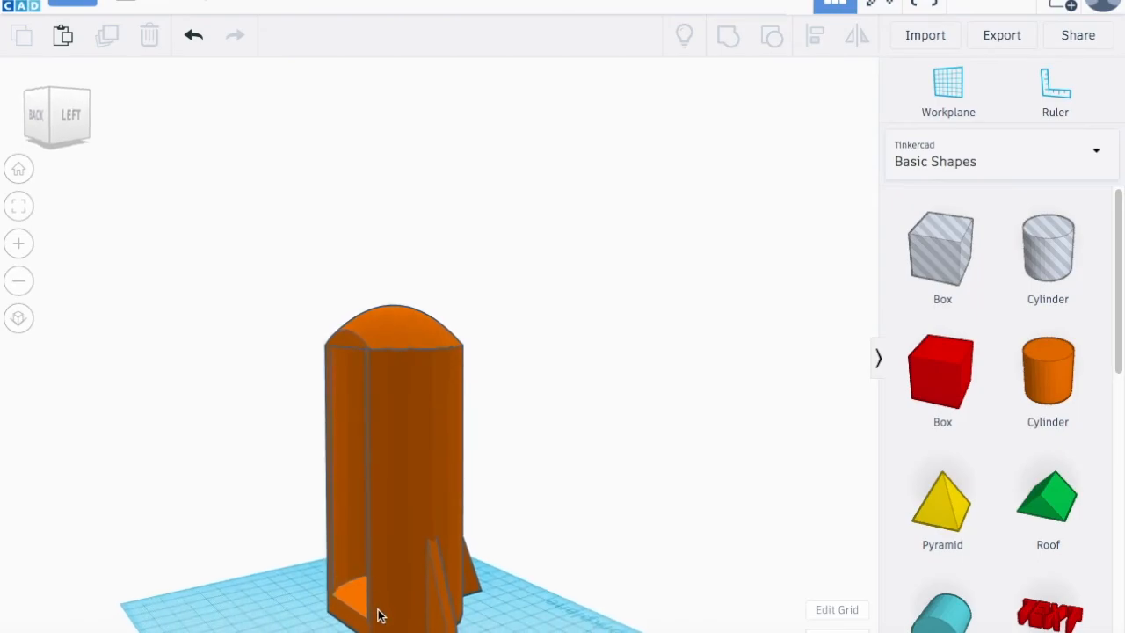
Place a solid box on the workplane in front of the flat opening in the rocket's side.
{"action": "scroll", "coordinate": [378, 615], "scroll_direction": "down", "scroll_amount": 3}
{"action": "left_click_drag", "start_coordinate": [954, 369], "coordinate": [371, 584]}
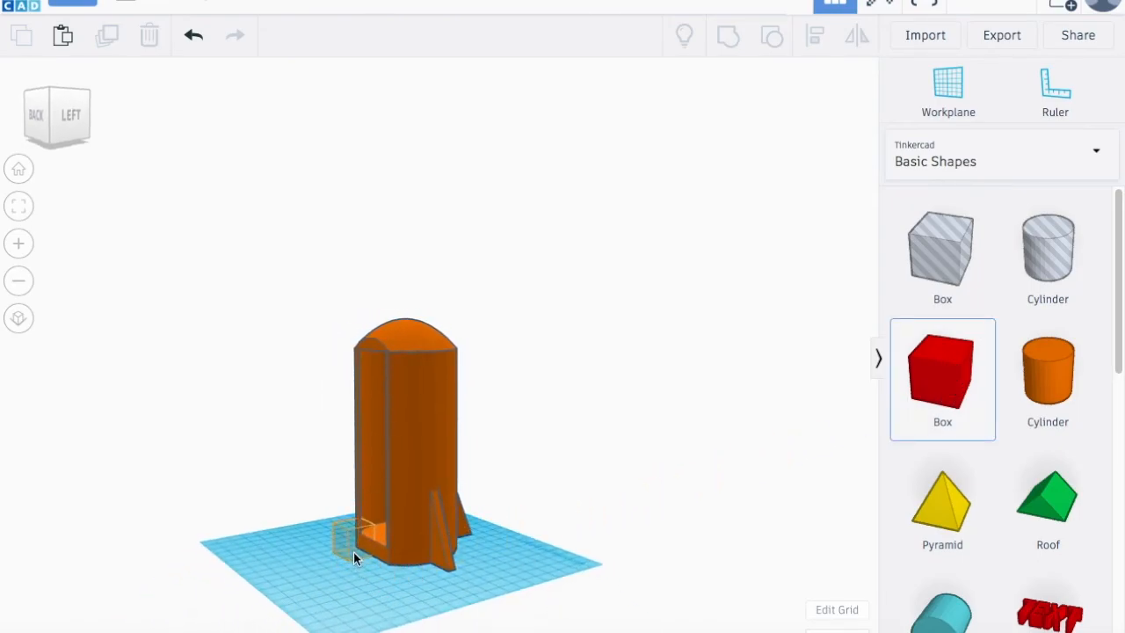
{"action": "left_click_drag", "start_coordinate": [353, 556], "coordinate": [354, 557]}
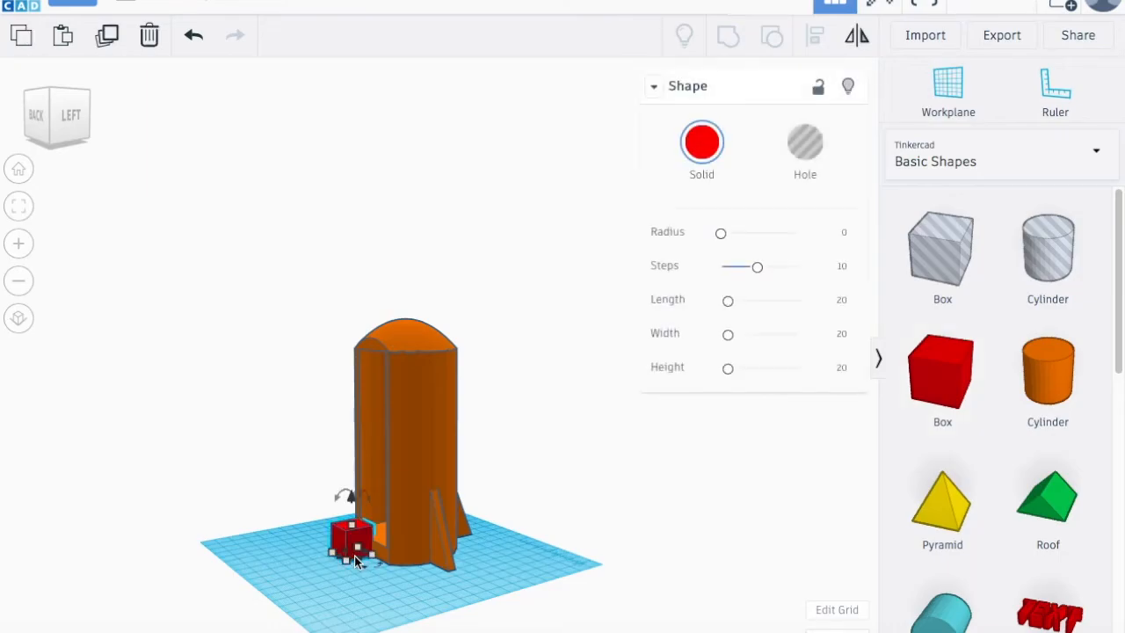
{"action": "scroll", "coordinate": [360, 563], "scroll_direction": "up", "scroll_amount": 3}
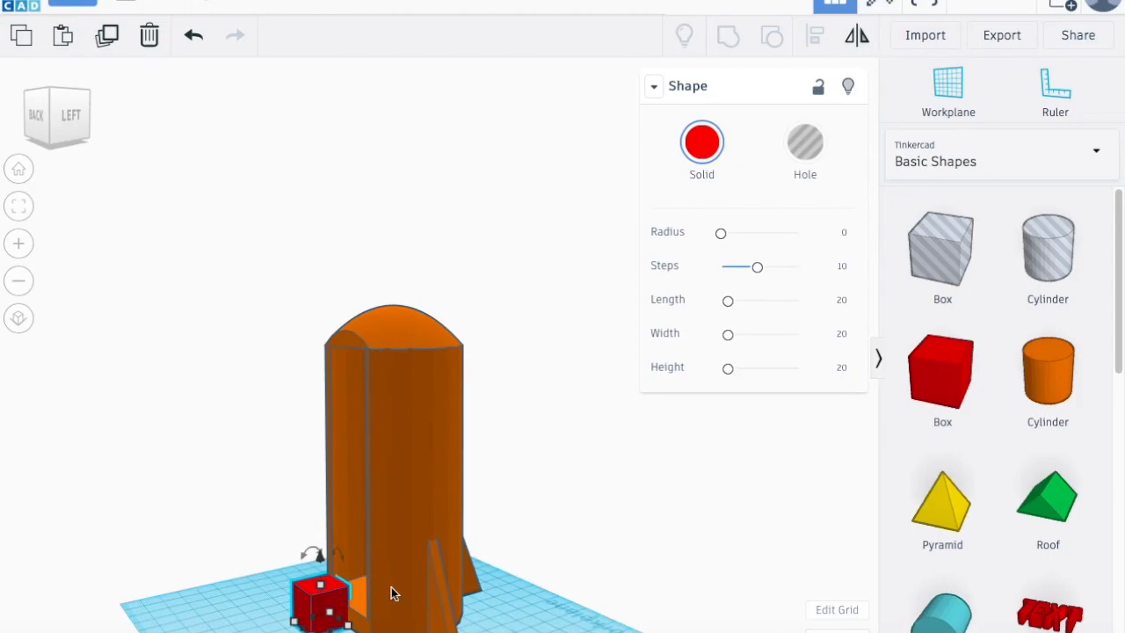
{"action": "middle_click_drag", "start_coordinate": [391, 587], "coordinate": [431, 487]}
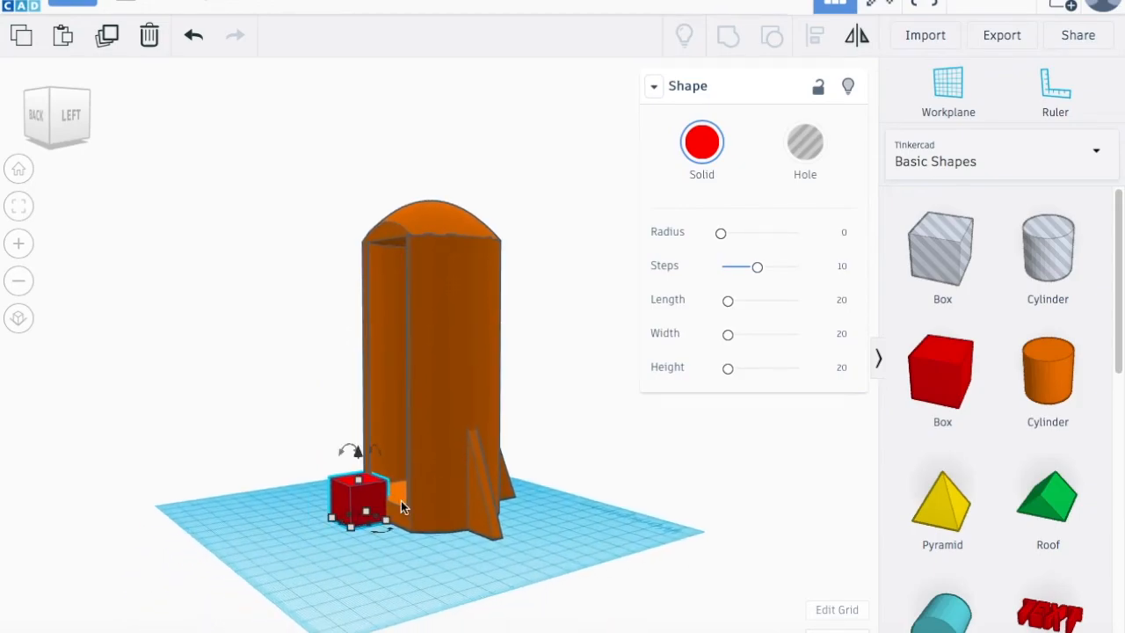
{"action": "scroll", "coordinate": [358, 522], "scroll_direction": "up", "scroll_amount": 2}
{"action": "scroll", "coordinate": [378, 549], "scroll_direction": "up", "scroll_amount": 1}
{"action": "middle_click_drag", "start_coordinate": [394, 567], "coordinate": [416, 513]}
{"action": "scroll", "coordinate": [343, 527], "scroll_direction": "up", "scroll_amount": 3}
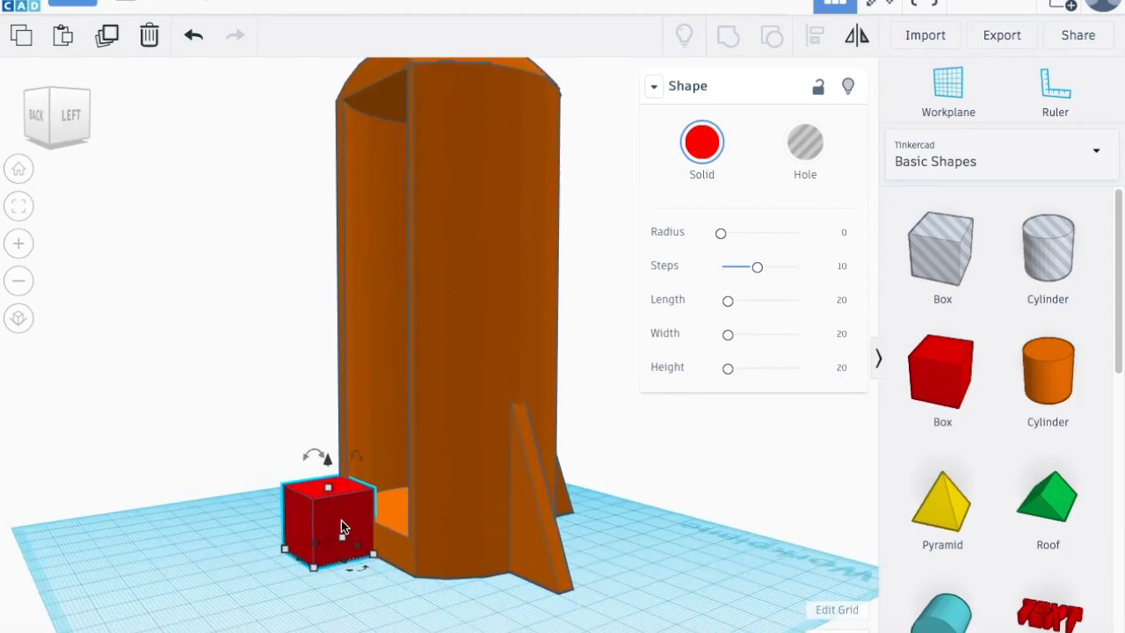
Resize the solid box to a thin panel 42 mm wide and 2 mm thick across the rocket's opening.
{"action": "left_click_drag", "start_coordinate": [314, 597], "coordinate": [387, 599]}
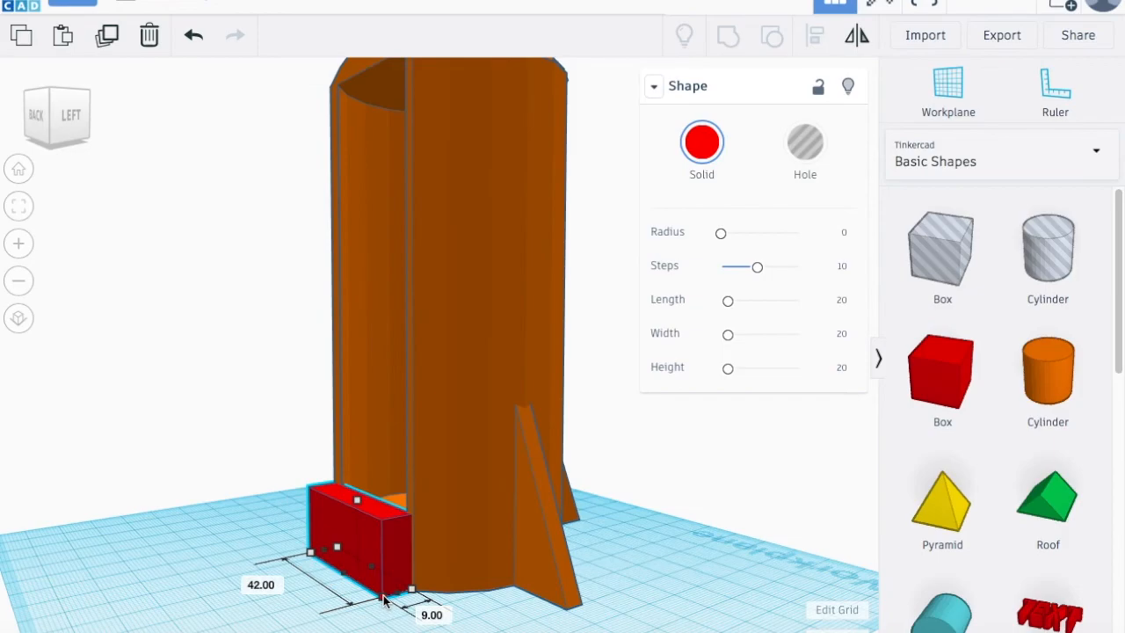
{"action": "left_click_drag", "start_coordinate": [391, 598], "coordinate": [404, 595]}
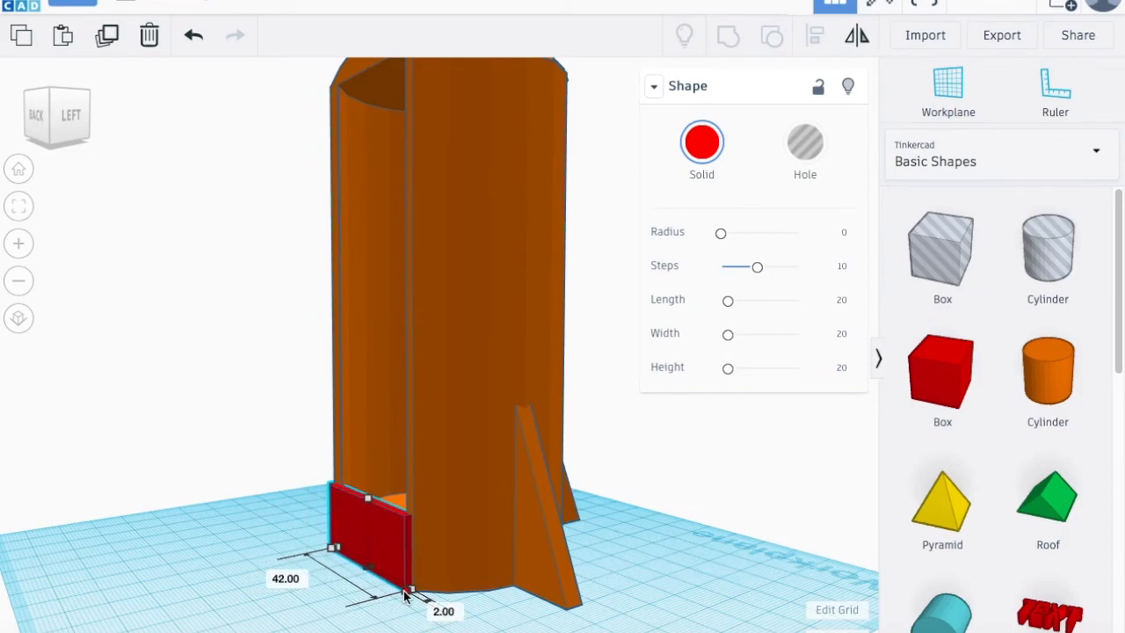
{"action": "left_click", "coordinate": [38, 123]}
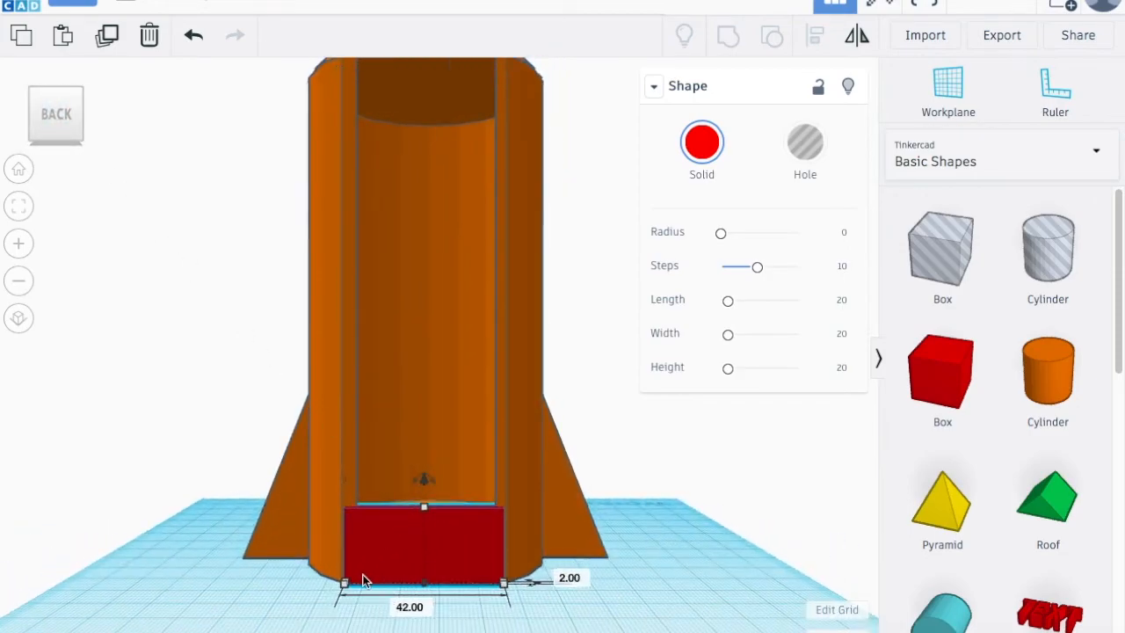
{"action": "scroll", "coordinate": [362, 576], "scroll_direction": "down", "scroll_amount": 3}
{"action": "scroll", "coordinate": [346, 603], "scroll_direction": "up", "scroll_amount": 6}
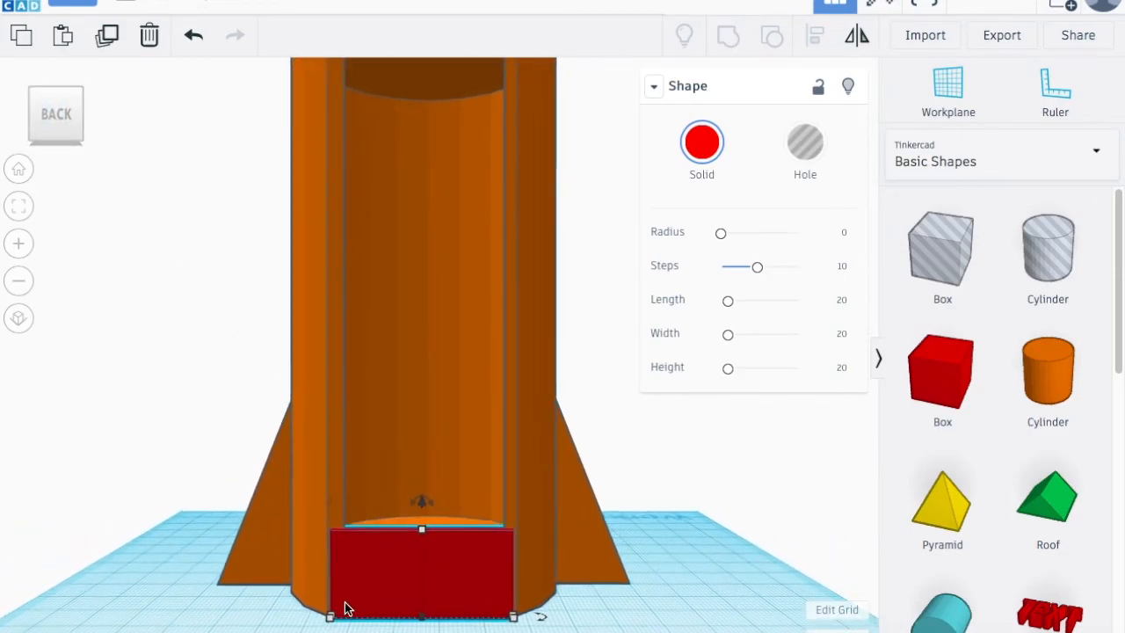
Stretch the thin panel's height to 140 mm to close the whole side opening.
{"action": "left_click_drag", "start_coordinate": [415, 578], "coordinate": [419, 94]}
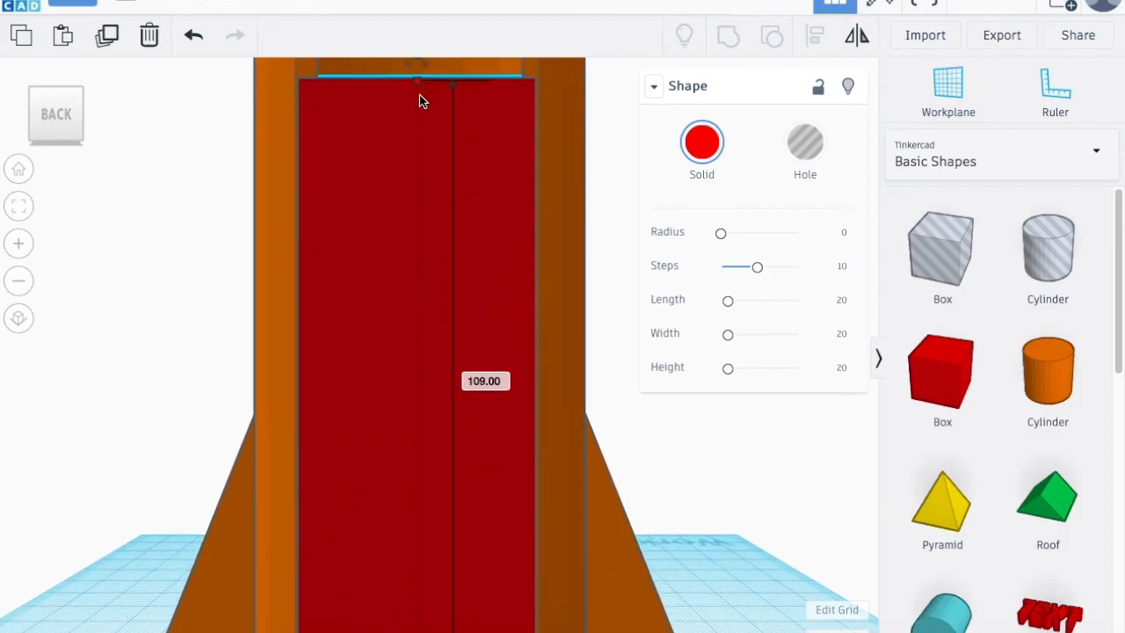
{"action": "scroll", "coordinate": [438, 397], "scroll_direction": "down", "scroll_amount": 5}
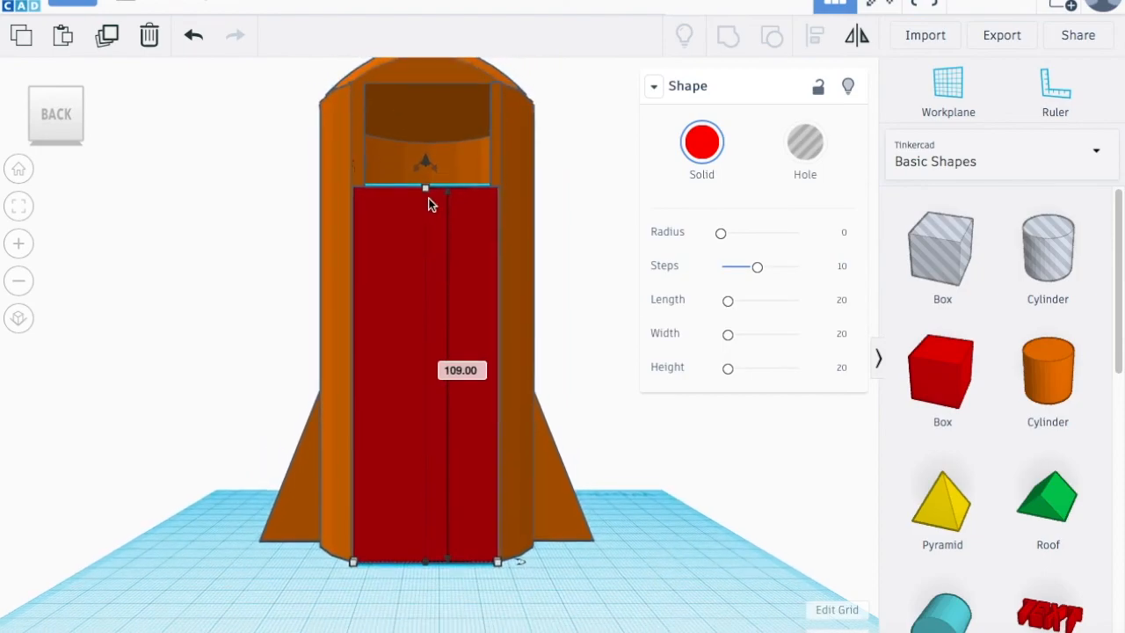
{"action": "left_click_drag", "start_coordinate": [427, 193], "coordinate": [429, 92]}
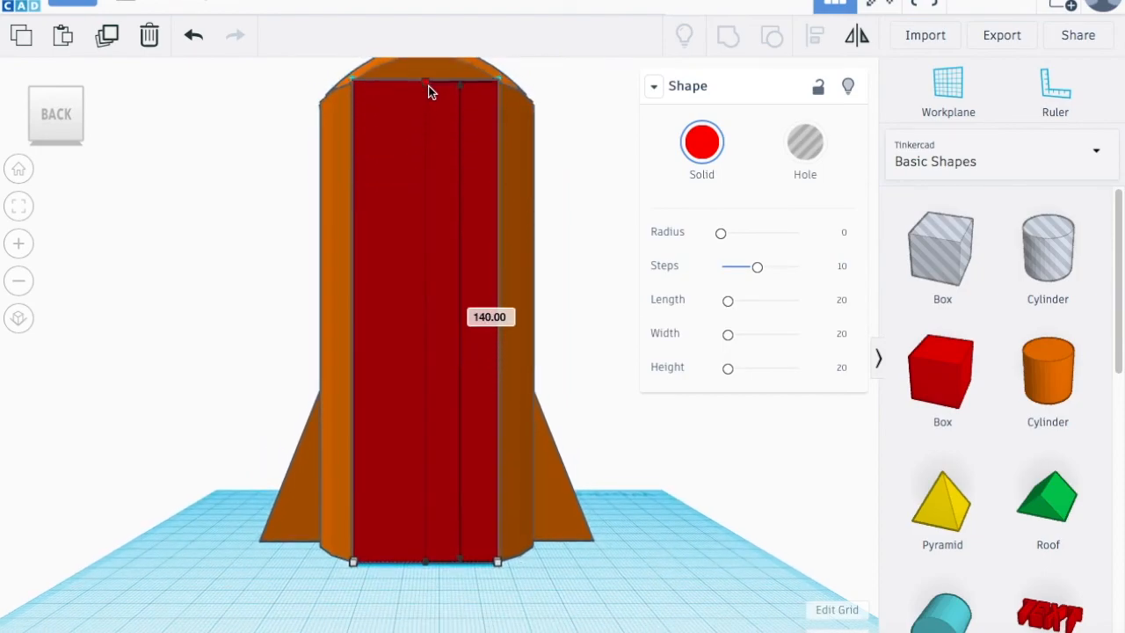
Group the thin panel with the rocket into a single solid shape.
{"action": "left_click", "coordinate": [613, 541]}
{"action": "right_click_drag", "start_coordinate": [658, 557], "coordinate": [538, 568]}
{"action": "scroll", "coordinate": [538, 569], "scroll_direction": "up", "scroll_amount": 2}
{"action": "scroll", "coordinate": [538, 569], "scroll_direction": "down", "scroll_amount": 10}
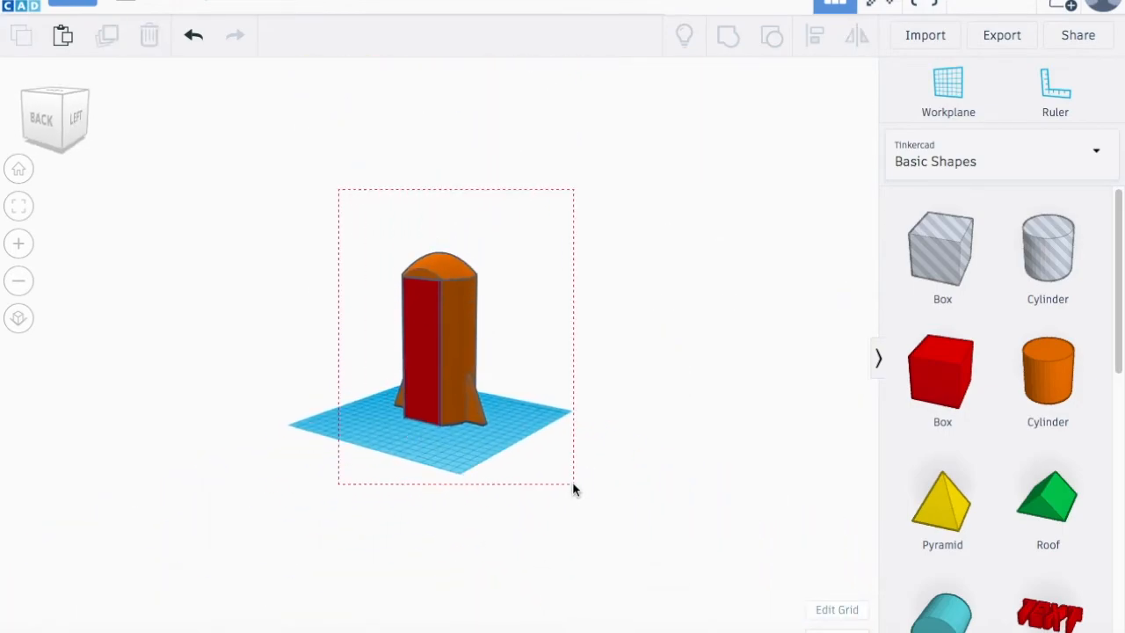
{"action": "left_click_drag", "start_coordinate": [563, 481], "coordinate": [586, 483]}
{"action": "left_click", "coordinate": [727, 37]}
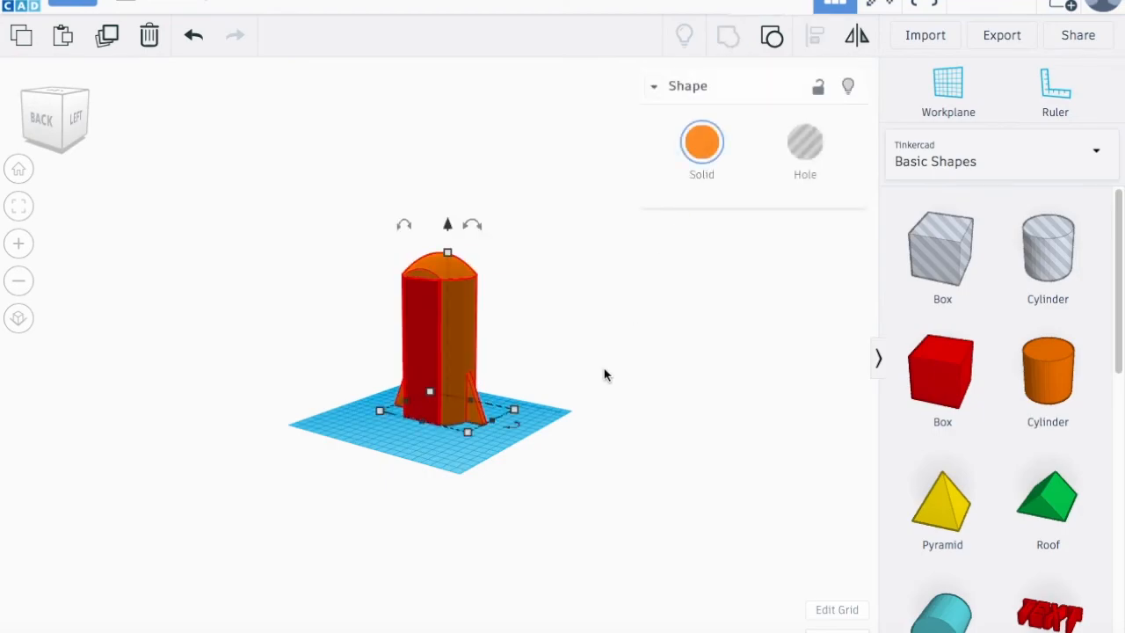
{"action": "scroll", "coordinate": [400, 458], "scroll_direction": "down", "scroll_amount": 2}
{"action": "left_click", "coordinate": [400, 458]}
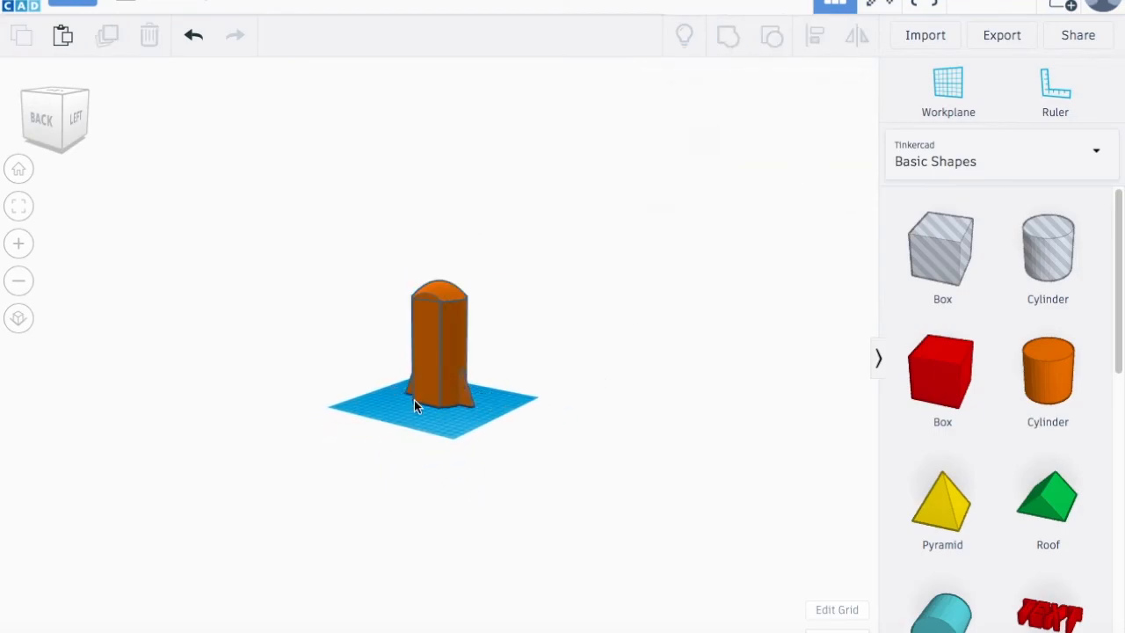
Rotate the grouped rocket from upright to lying horizontally with its flat side facing down.
{"action": "right_click_drag", "start_coordinate": [418, 409], "coordinate": [668, 339]}
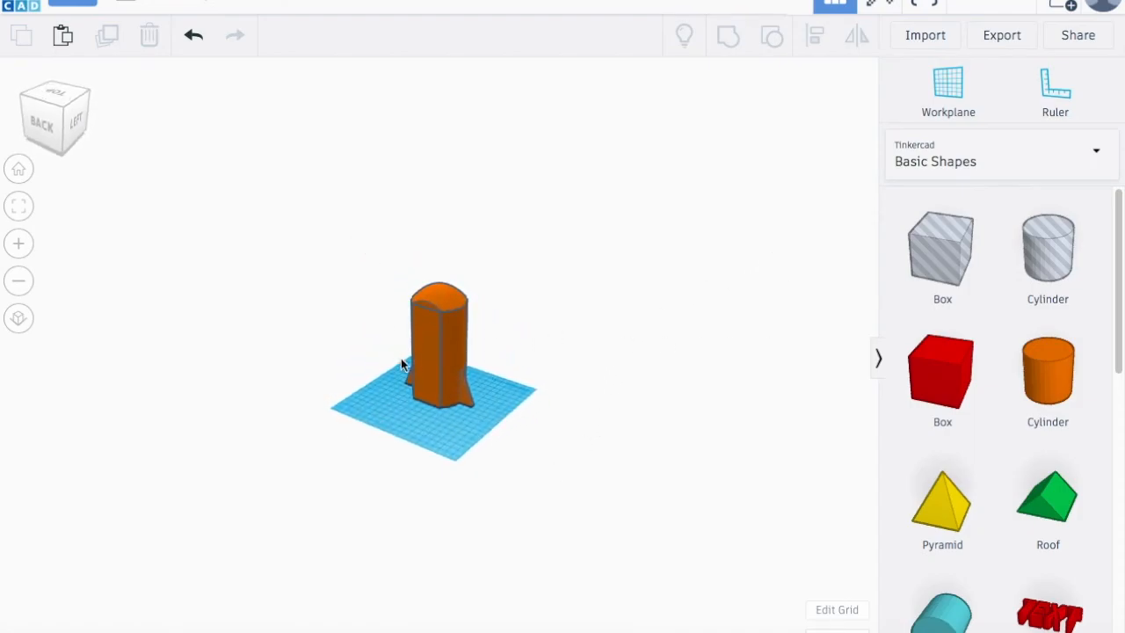
{"action": "scroll", "coordinate": [422, 355], "scroll_direction": "down", "scroll_amount": 2}
{"action": "scroll", "coordinate": [420, 355], "scroll_direction": "up", "scroll_amount": 5}
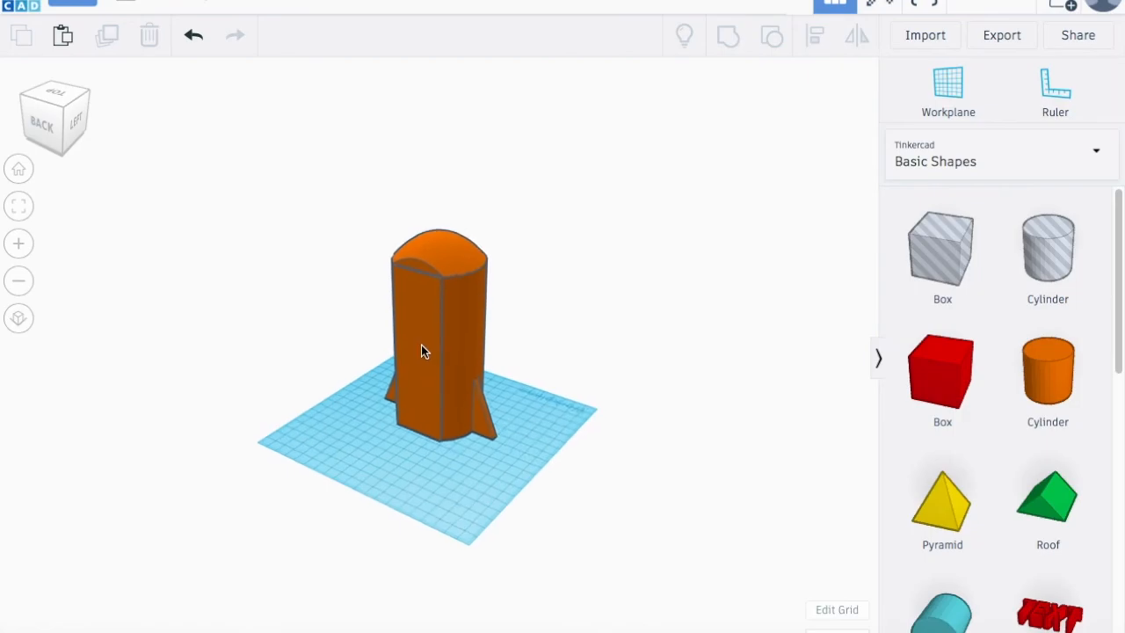
{"action": "left_click", "coordinate": [421, 344]}
{"action": "mouse_move", "coordinate": [395, 195]}
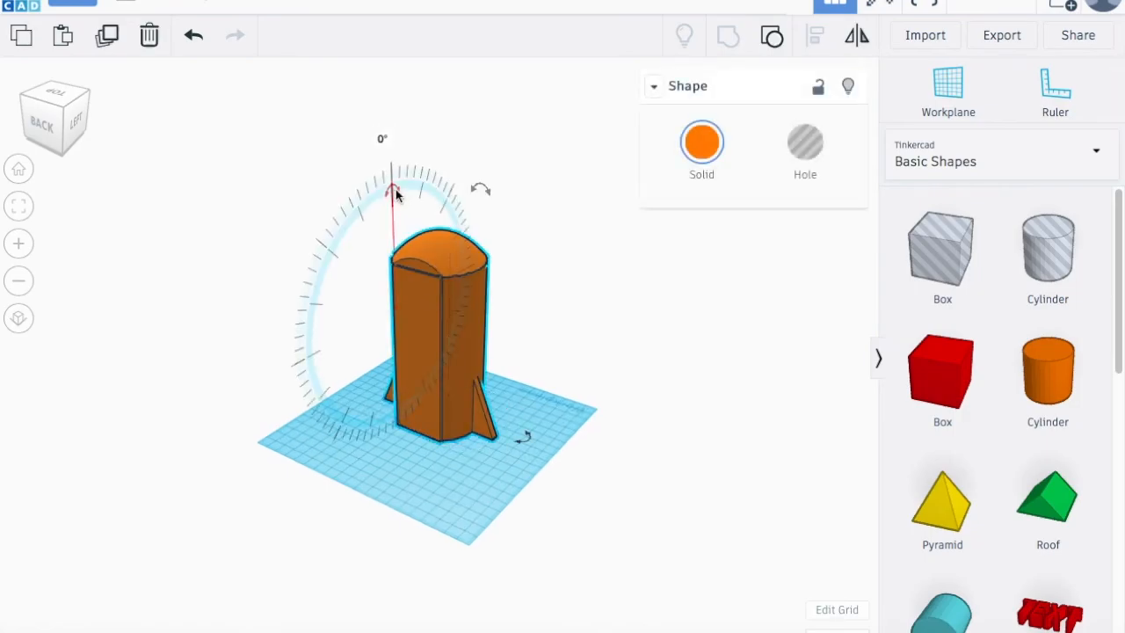
{"action": "left_click_drag", "start_coordinate": [380, 197], "coordinate": [323, 348]}
{"action": "right_click_drag", "start_coordinate": [532, 477], "coordinate": [463, 275]}
Lower the lying rocket about 25.5 mm toward the workplane and move it nearer the workplane's middle.
{"action": "left_click_drag", "start_coordinate": [464, 254], "coordinate": [463, 288]}
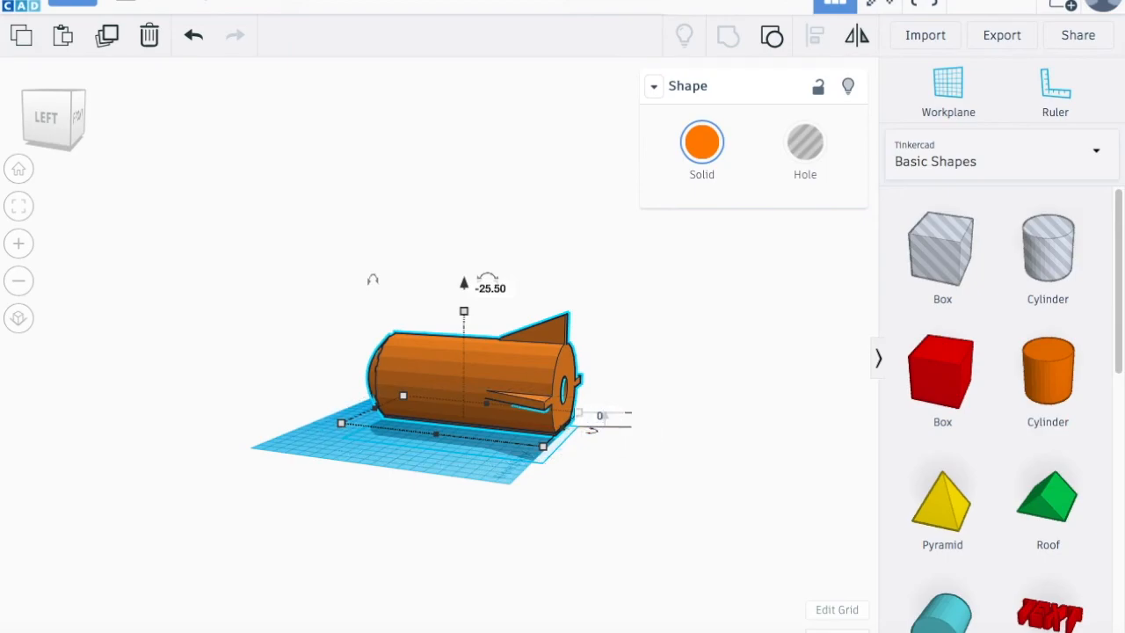
{"action": "left_click_drag", "start_coordinate": [464, 283], "coordinate": [464, 298]}
{"action": "left_click_drag", "start_coordinate": [552, 409], "coordinate": [465, 414]}
Export everything in the design as an .STL file for 3D printing.
{"action": "left_click", "coordinate": [467, 522]}
{"action": "right_click_drag", "start_coordinate": [417, 494], "coordinate": [479, 355]}
{"action": "left_click", "coordinate": [1000, 37]}
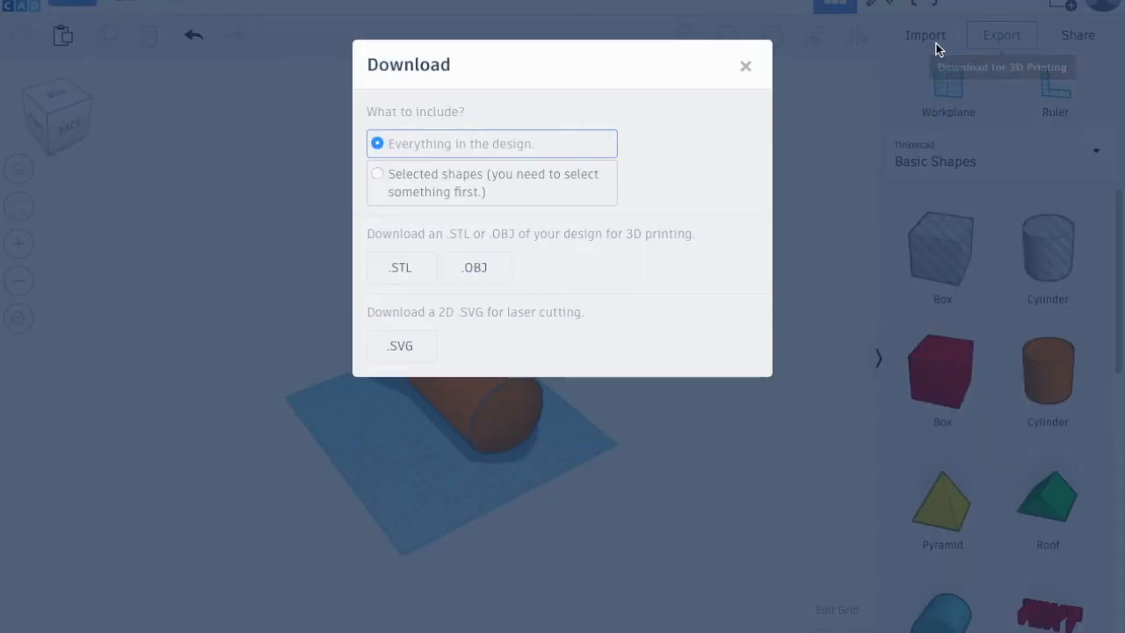
{"action": "left_click", "coordinate": [400, 268]}
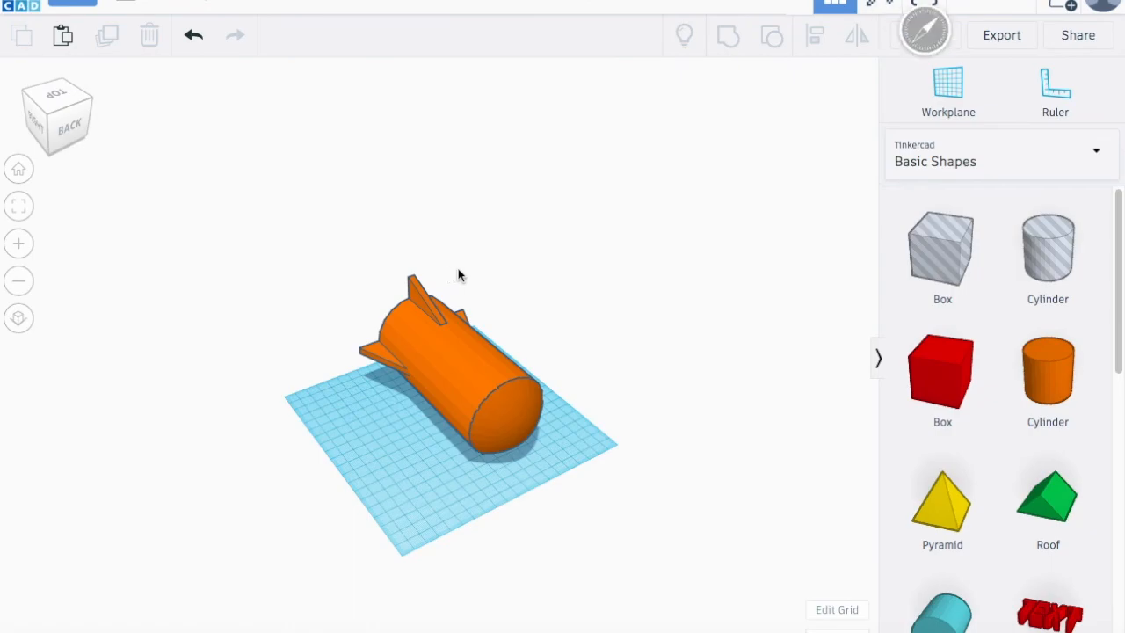